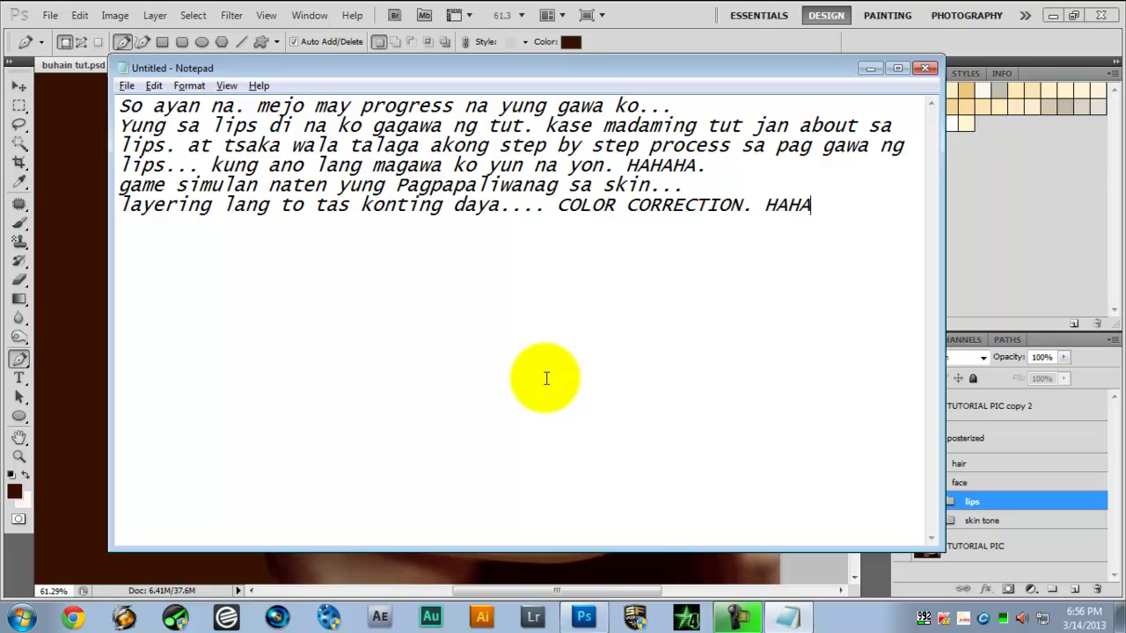
Clear all the text in the Notepad note and switch to the buhain tut.psd portrait in Photoshop
{"action": "key", "text": "ctrl+a"}
{"action": "key", "text": "Delete"}
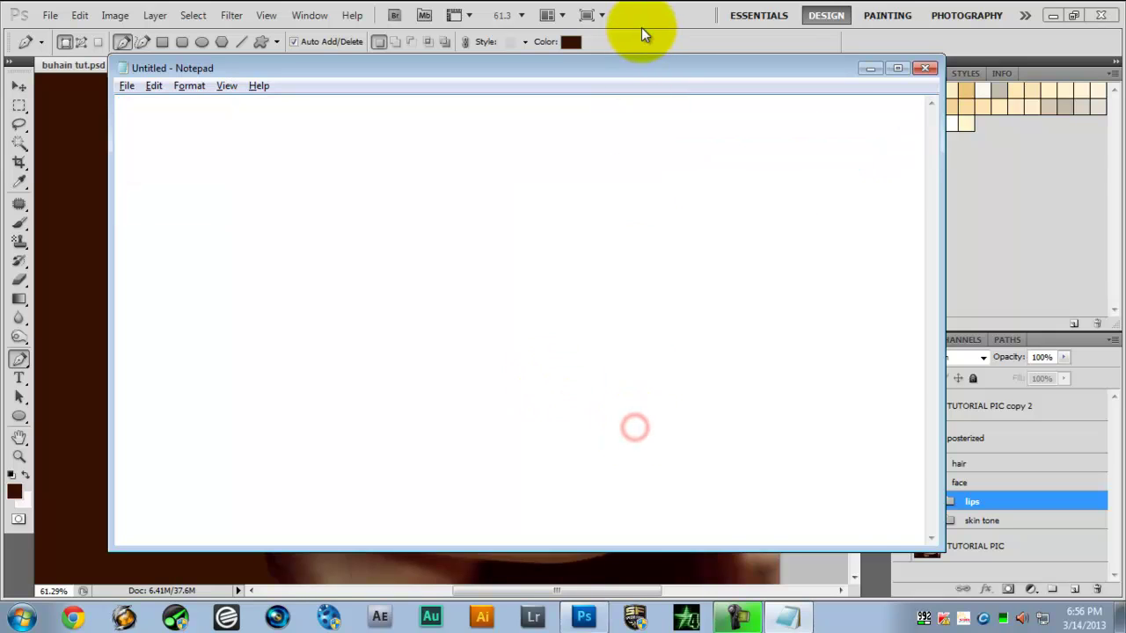
{"action": "left_click", "coordinate": [642, 28]}
{"action": "scroll", "coordinate": [414, 314], "scroll_direction": "down", "scroll_amount": 3}
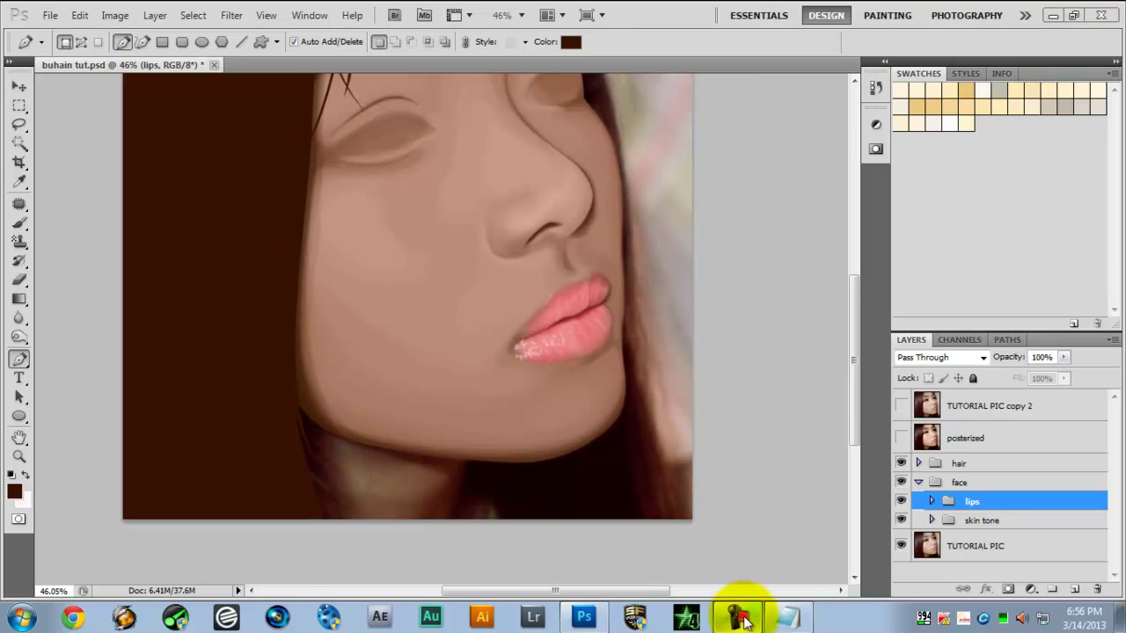
{"action": "left_click", "coordinate": [737, 618]}
{"action": "left_click", "coordinate": [1048, 551]}
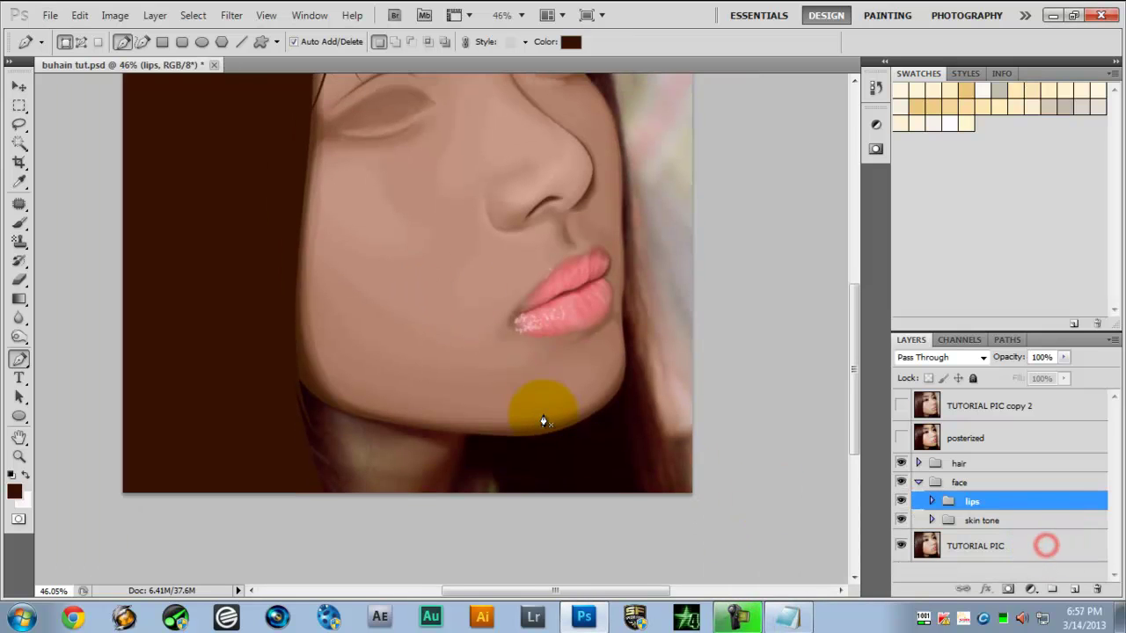
{"action": "scroll", "coordinate": [510, 407], "scroll_direction": "up", "scroll_amount": 2}
{"action": "scroll", "coordinate": [302, 440], "scroll_direction": "up", "scroll_amount": 2}
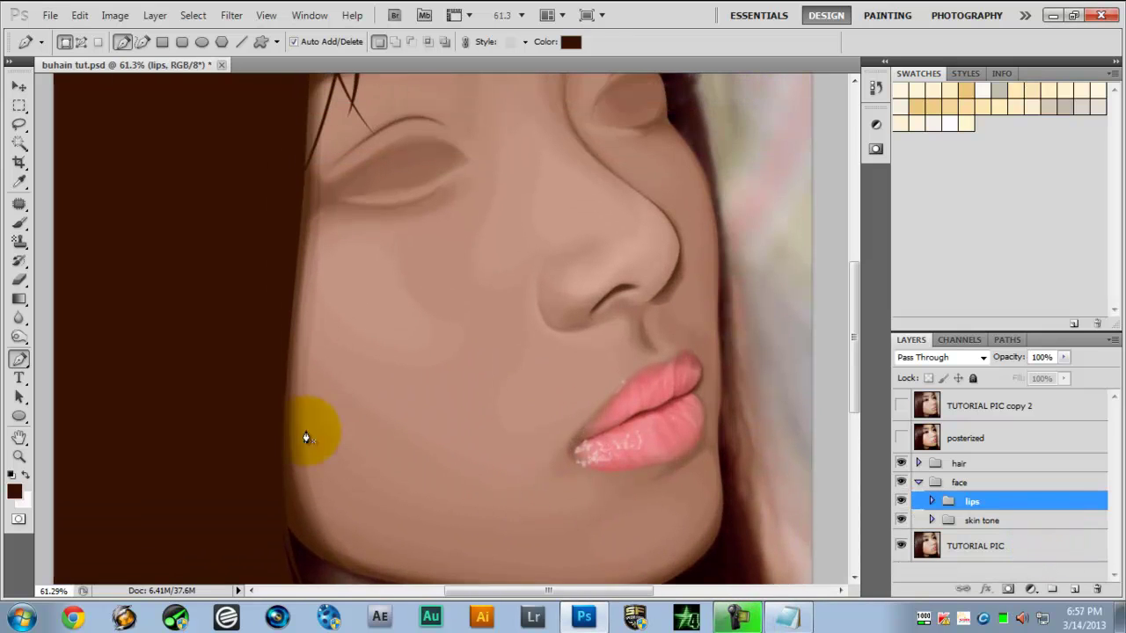
Set the foreground color to a very pale pinkish white and activate the Pen tool for drawing shapes
{"action": "key", "text": "i"}
{"action": "left_click", "coordinate": [15, 492]}
{"action": "left_click", "coordinate": [939, 387]}
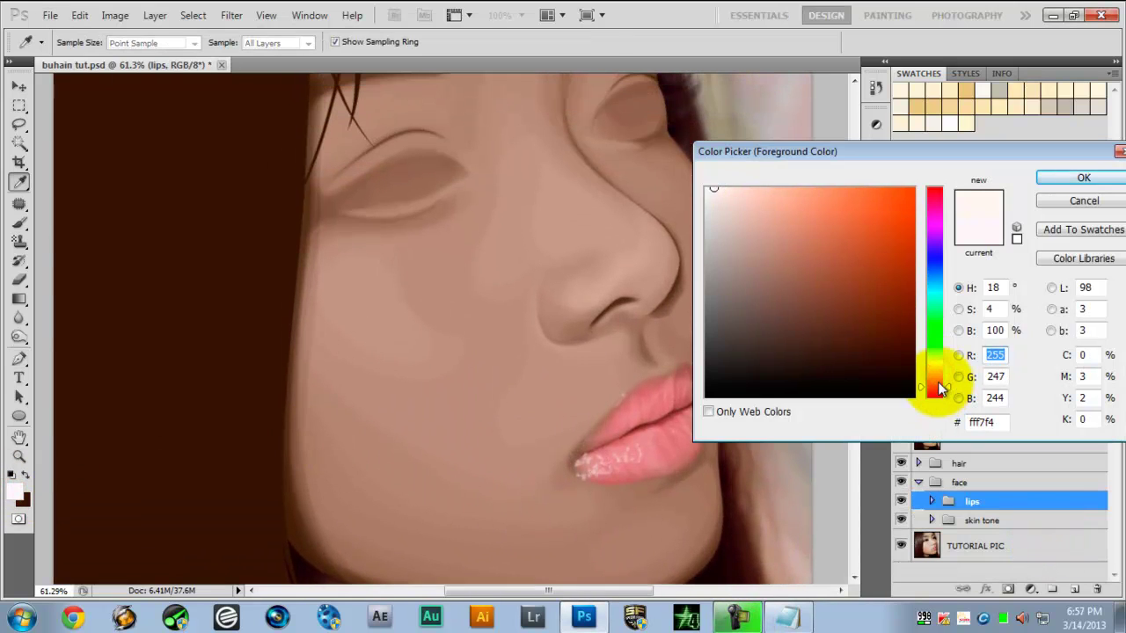
{"action": "left_click_drag", "start_coordinate": [938, 387], "coordinate": [934, 208]}
{"action": "key", "text": "Return"}
{"action": "key", "text": "p"}
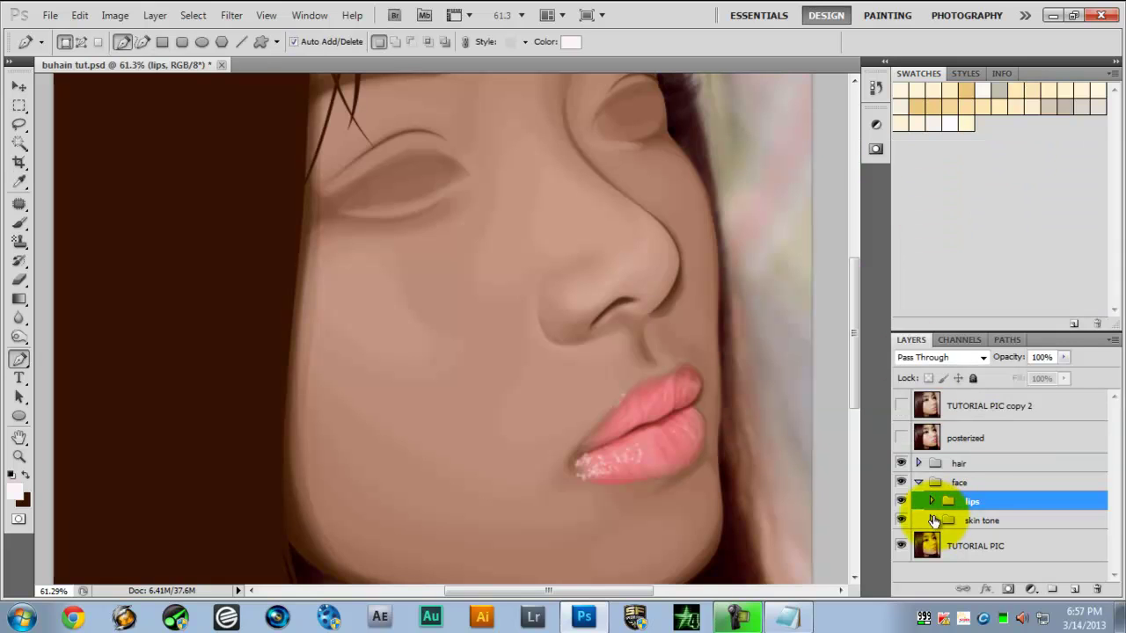
Expand the skin tone group inside the face group and select the dark shades layer
{"action": "left_click", "coordinate": [932, 520]}
{"action": "scroll", "coordinate": [976, 517], "scroll_direction": "down", "scroll_amount": 1}
{"action": "left_click", "coordinate": [1033, 510]}
Switch to Notepad and write a note about the merged layers and using an almost white, slightly pinkish color at low opacity
{"action": "left_click", "coordinate": [788, 619]}
{"action": "left_click", "coordinate": [711, 414]}
{"action": "left_click", "coordinate": [285, 246]}
{"action": "left_click_drag", "start_coordinate": [297, 66], "coordinate": [330, 73]}
{"action": "type", "text": "m7"}
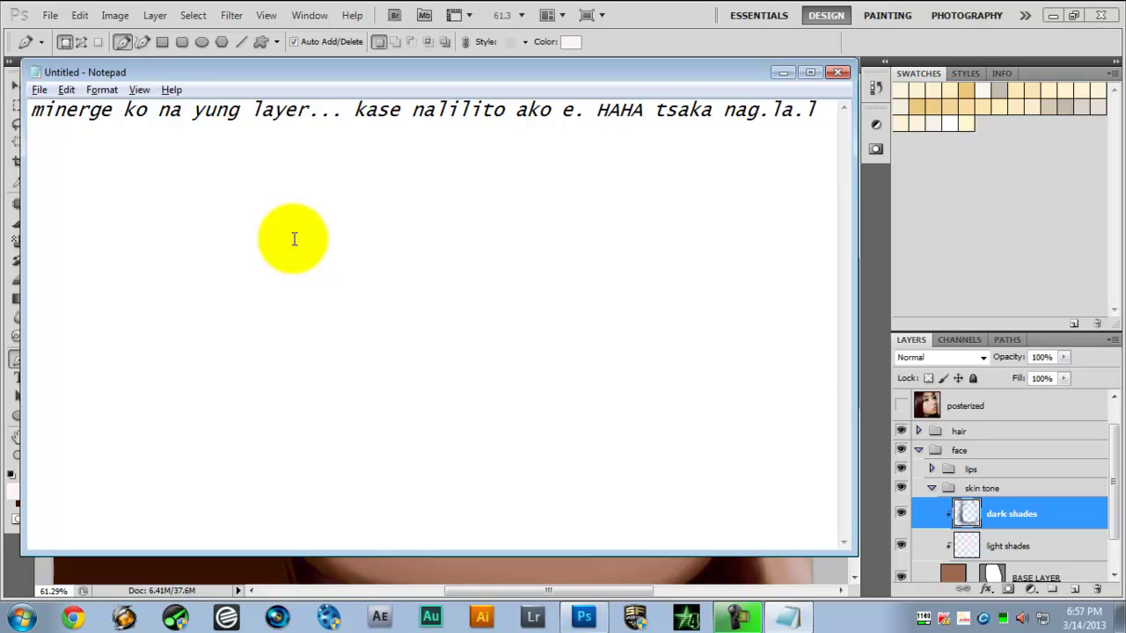
{"action": "type", "text": "ag na pag sobrang dami ng layers."}
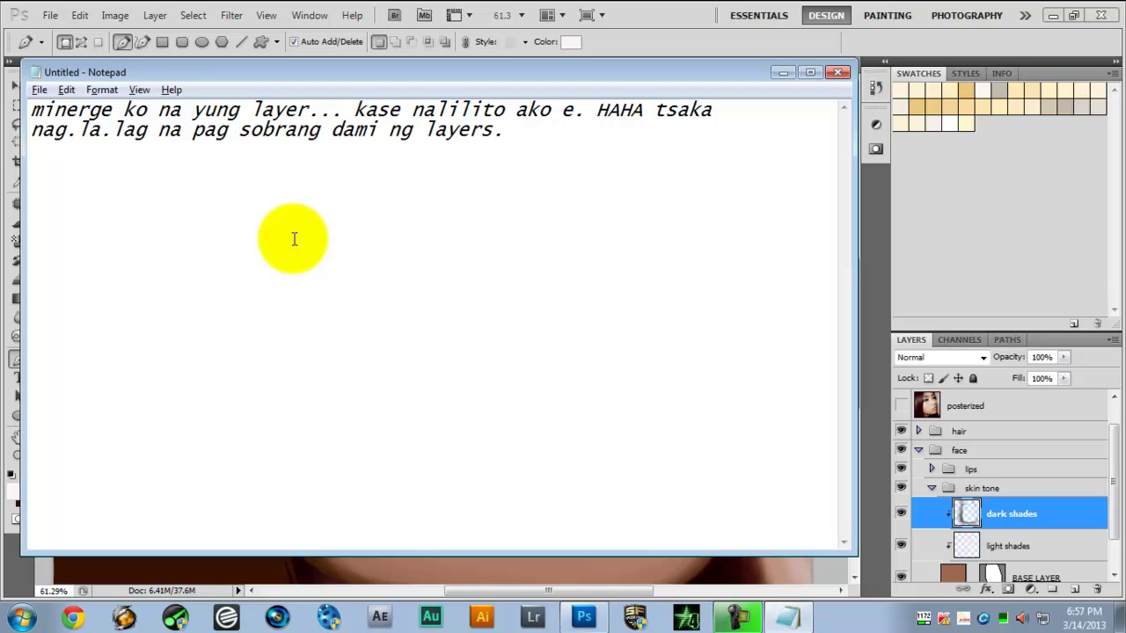
{"action": "key", "text": "Return"}
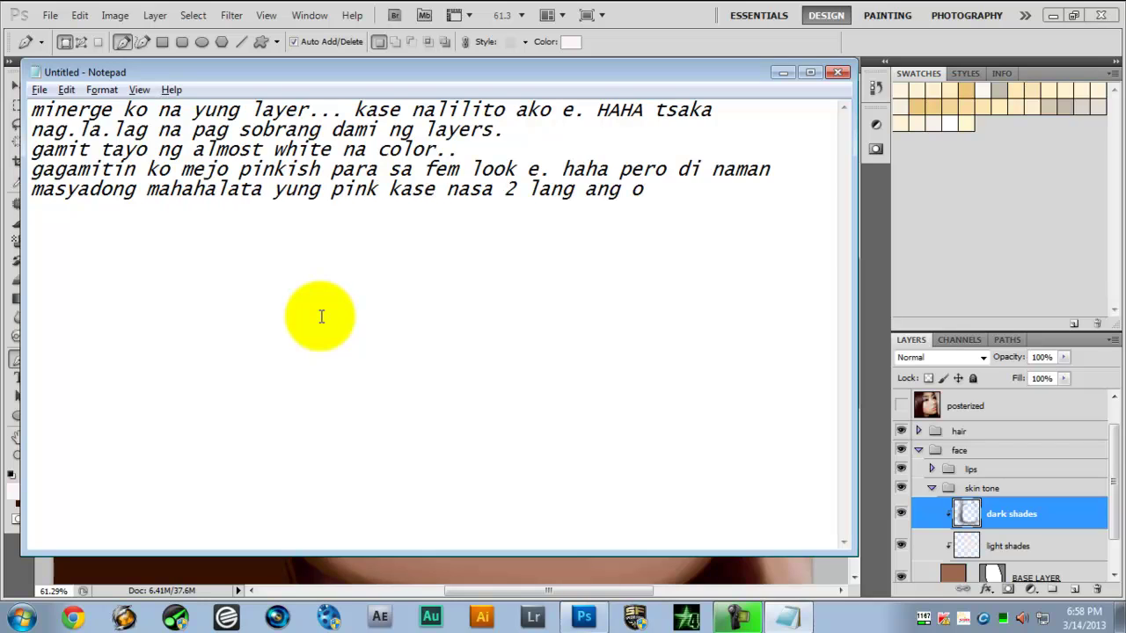
{"action": "type", "text": "na gagamitin"}
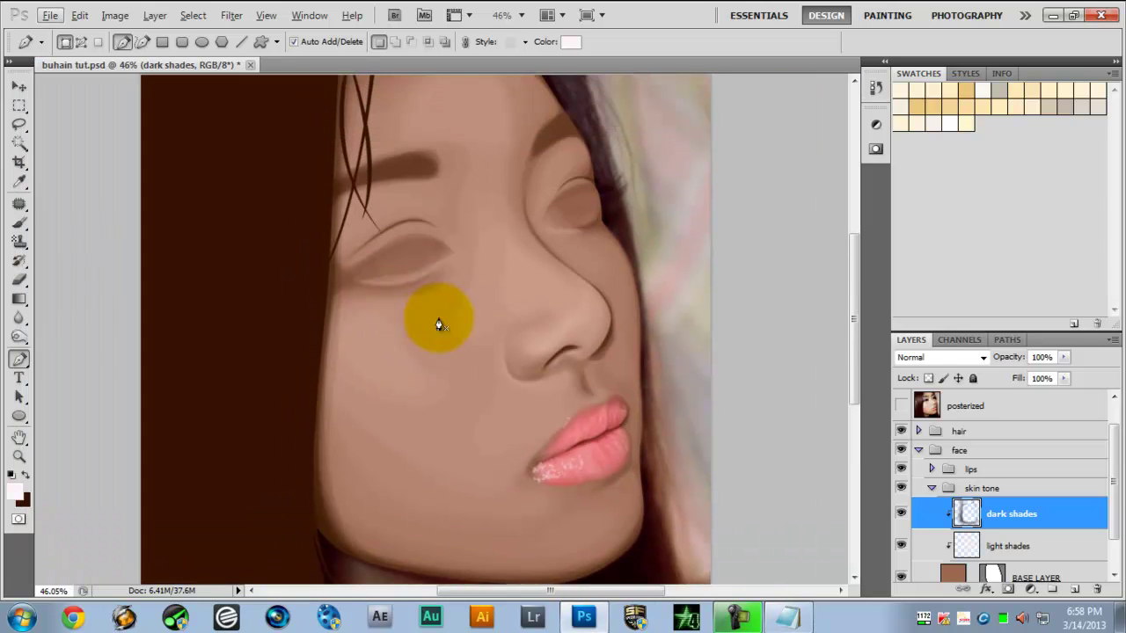
Show the TUTORIAL PIC copy 2 reference photo layer over the painted face
{"action": "left_click", "coordinate": [901, 405]}
{"action": "left_click", "coordinate": [901, 405]}
{"action": "left_click", "coordinate": [901, 406]}
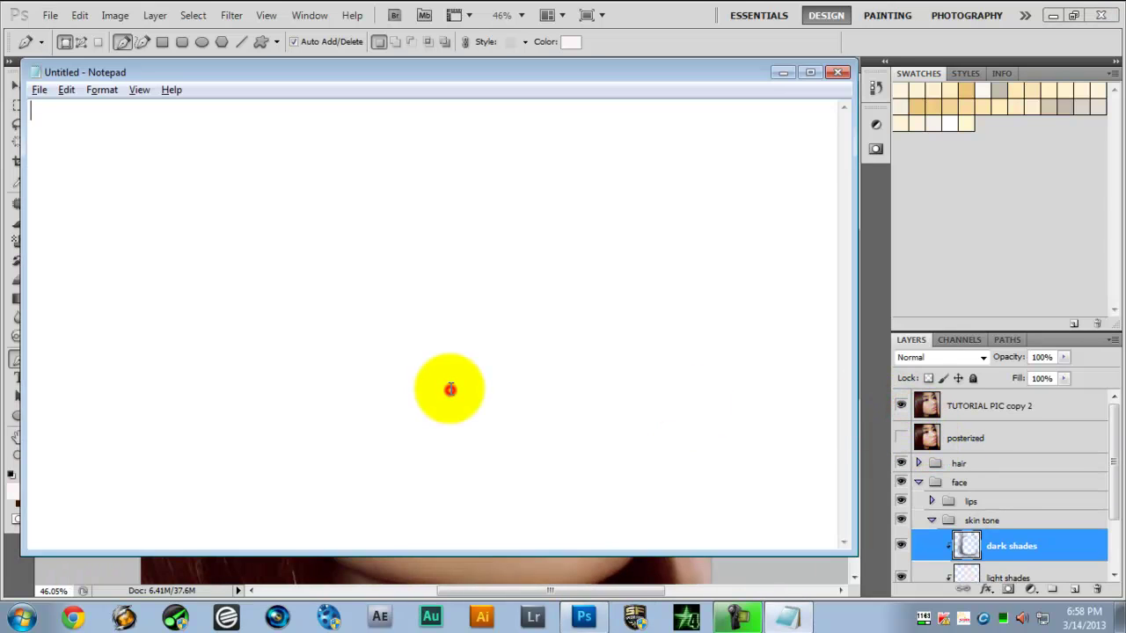
Write a Notepad note telling viewers to start at the skin's lightest part and work from small to larger shapes, and return to Photoshop
{"action": "type", "text": "hanapin nyo kung san yung lightest part ng skin..."}
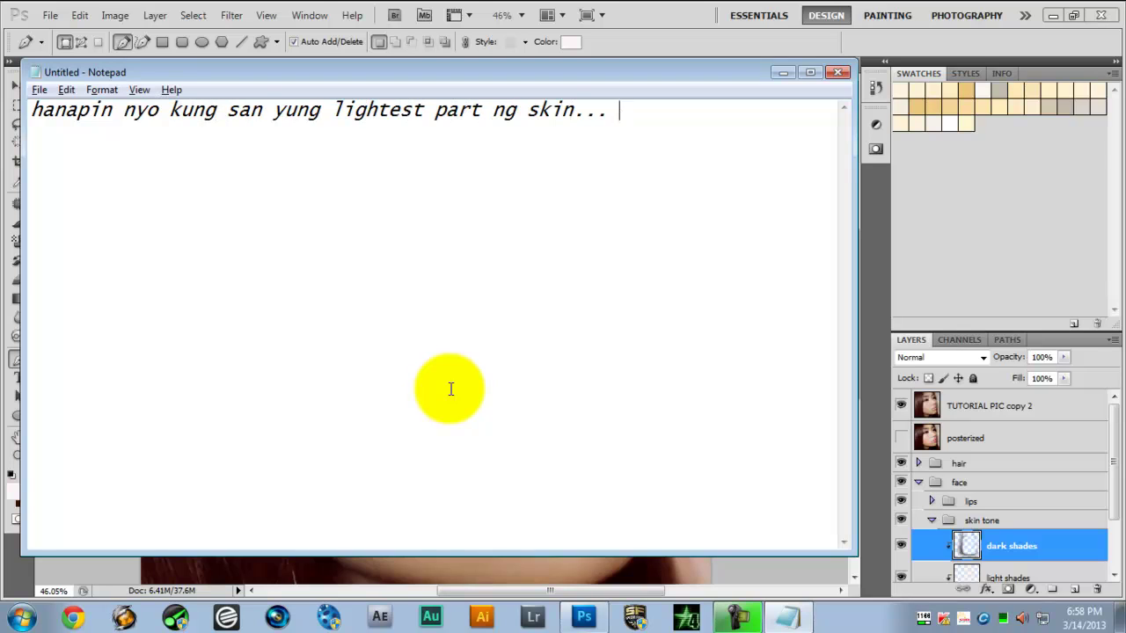
{"action": "type", "text": " tapos dun magsisimula.. hanggang sa papalaki ng papalaki. simula sa maliit ha? like this~"}
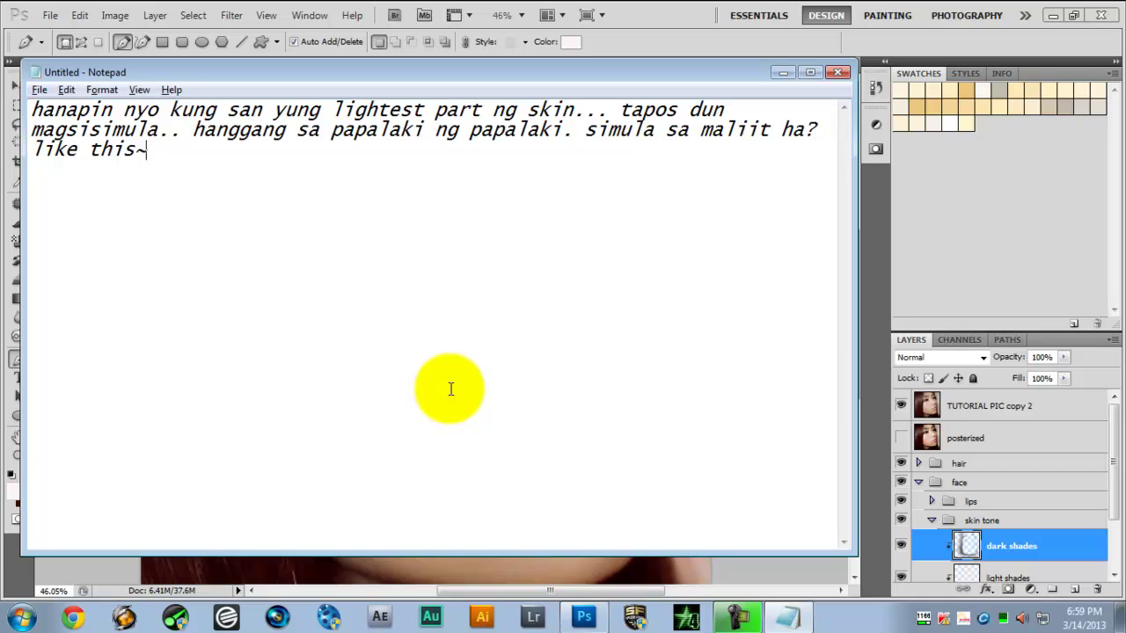
{"action": "key", "text": "ctrl+a"}
{"action": "key", "text": "alt+Tab"}
Draw a small rounded highlight shape on the bright spot between the eyes, clipped to the skin layers at 3% opacity
{"action": "scroll", "coordinate": [610, 416], "scroll_direction": "up", "scroll_amount": 4}
{"action": "scroll", "coordinate": [610, 417], "scroll_direction": "down", "scroll_amount": 2}
{"action": "scroll", "coordinate": [353, 253], "scroll_direction": "up", "scroll_amount": 3}
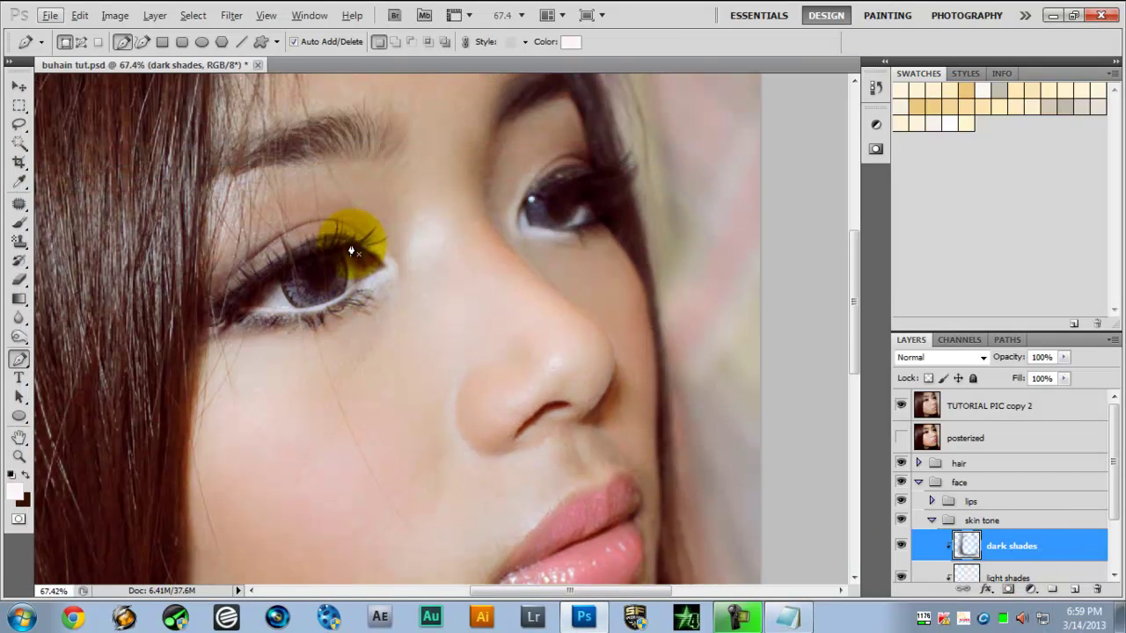
{"action": "scroll", "coordinate": [351, 252], "scroll_direction": "up", "scroll_amount": 3}
{"action": "left_click", "coordinate": [440, 249]}
{"action": "left_click_drag", "start_coordinate": [437, 320], "coordinate": [468, 330]}
{"action": "left_click_drag", "start_coordinate": [500, 279], "coordinate": [492, 248]}
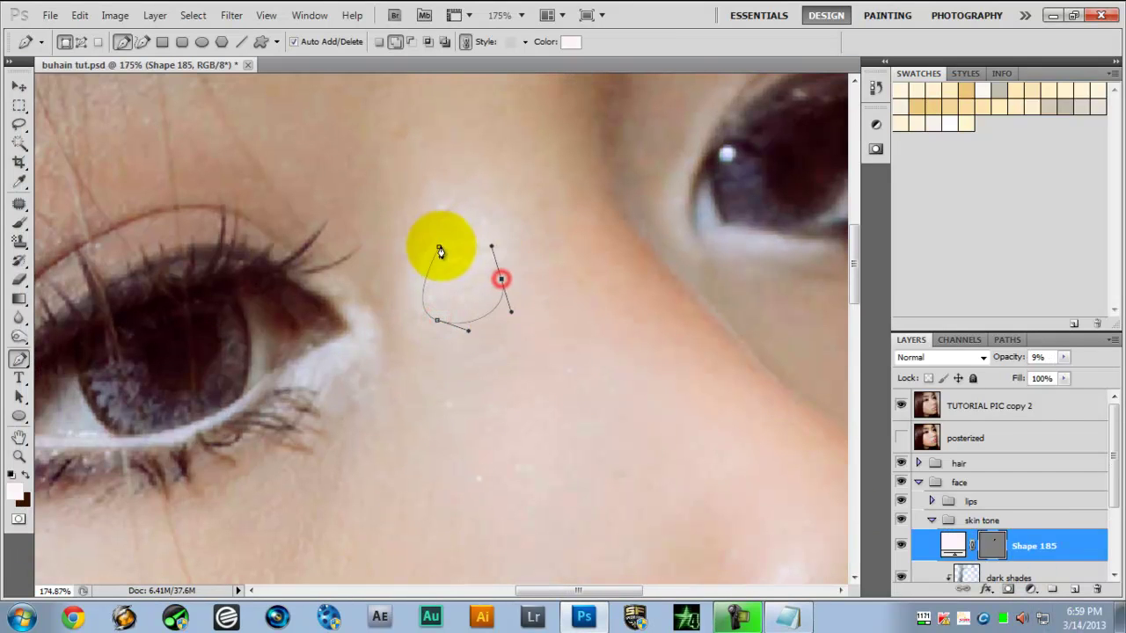
{"action": "left_click", "coordinate": [440, 250]}
{"action": "left_click", "coordinate": [1040, 356]}
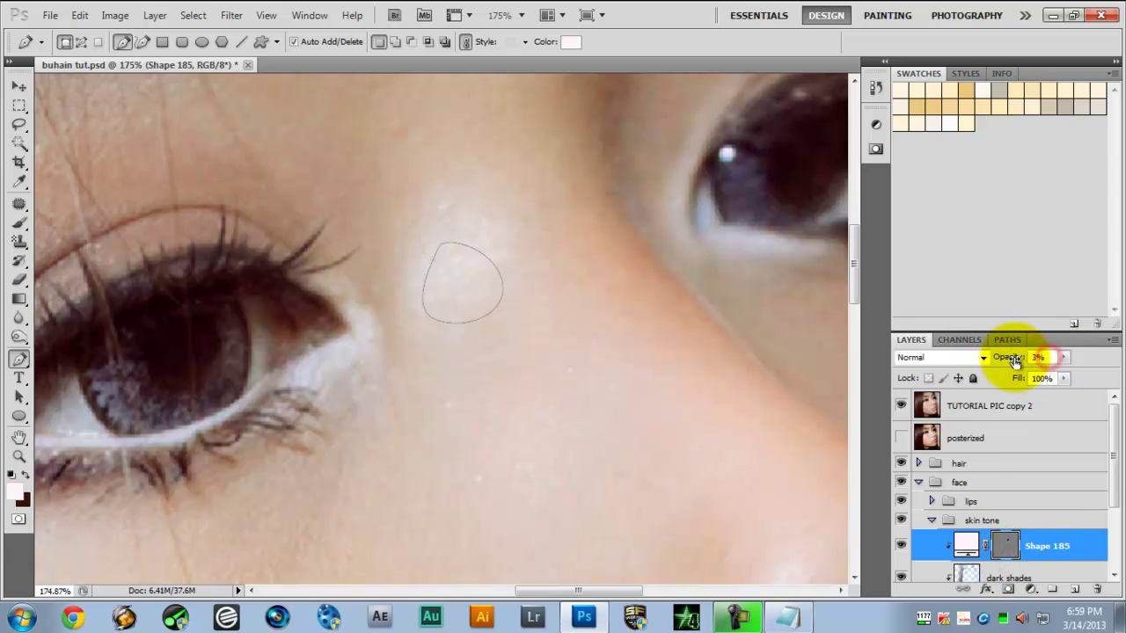
Above the dark shades layer, draw a highlight shape along the near eye's lower lid and around its inner corner
{"action": "left_click", "coordinate": [1030, 578]}
{"action": "left_click_drag", "start_coordinate": [327, 351], "coordinate": [552, 323]}
{"action": "left_click_drag", "start_coordinate": [216, 409], "coordinate": [247, 409]}
{"action": "left_click_drag", "start_coordinate": [310, 409], "coordinate": [362, 412]}
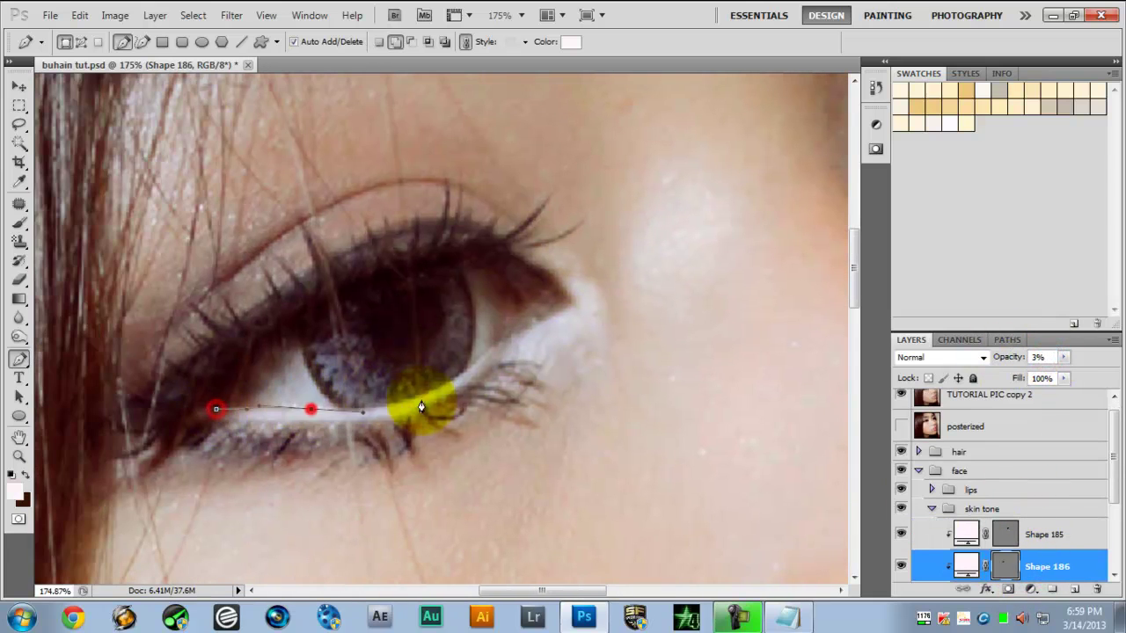
{"action": "left_click_drag", "start_coordinate": [443, 386], "coordinate": [471, 370]}
{"action": "left_click", "coordinate": [519, 334]}
{"action": "left_click", "coordinate": [573, 301]}
{"action": "left_click_drag", "start_coordinate": [566, 278], "coordinate": [584, 277]}
{"action": "left_click_drag", "start_coordinate": [604, 321], "coordinate": [596, 343]}
{"action": "left_click_drag", "start_coordinate": [538, 361], "coordinate": [445, 397]}
{"action": "left_click_drag", "start_coordinate": [351, 421], "coordinate": [230, 420]}
{"action": "left_click", "coordinate": [216, 409]}
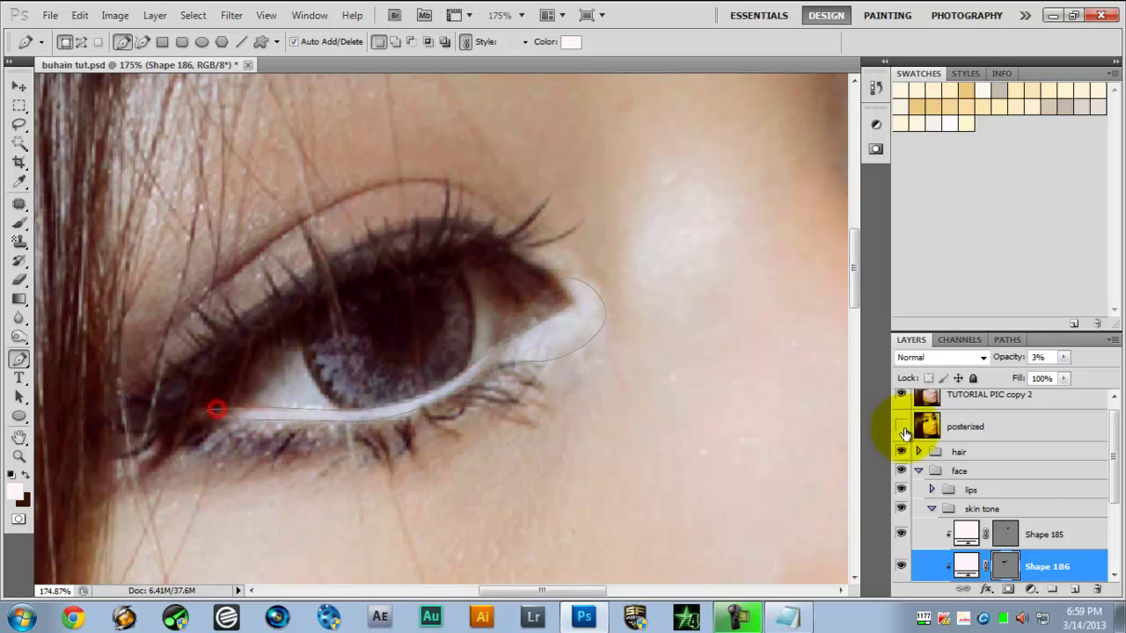
Hide the TUTORIAL PIC copy 2 reference layer to view the highlights on the painted skin
{"action": "scroll", "coordinate": [528, 402], "scroll_direction": "down", "scroll_amount": 3}
{"action": "left_click", "coordinate": [901, 404]}
{"action": "scroll", "coordinate": [472, 468], "scroll_direction": "up", "scroll_amount": 2}
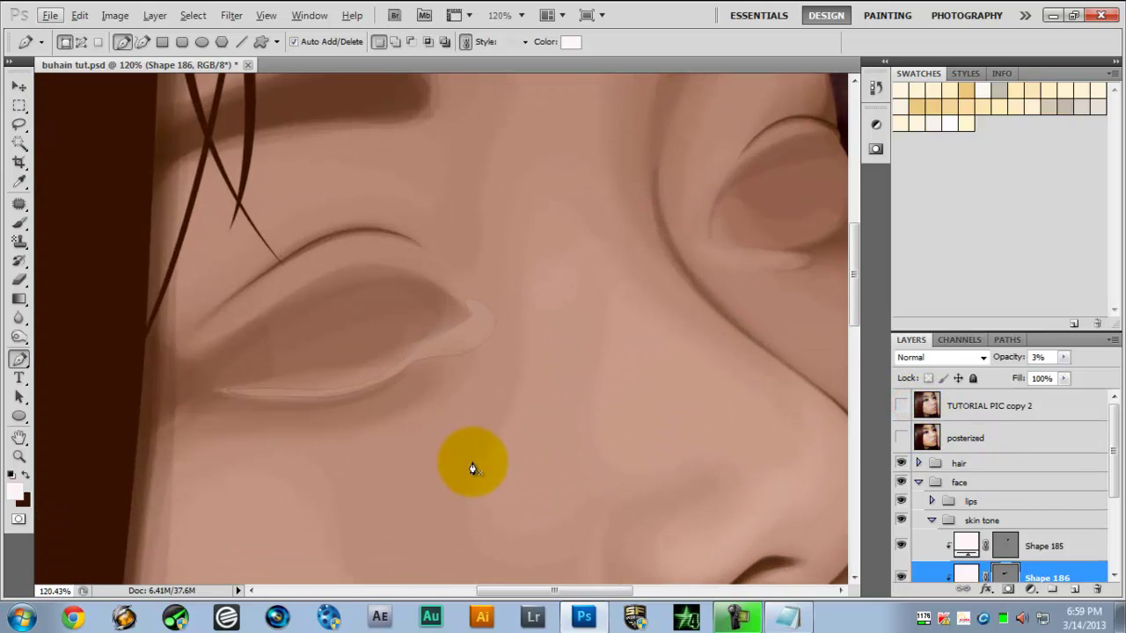
{"action": "scroll", "coordinate": [431, 465], "scroll_direction": "down", "scroll_amount": 2}
{"action": "scroll", "coordinate": [540, 314], "scroll_direction": "up", "scroll_amount": 4}
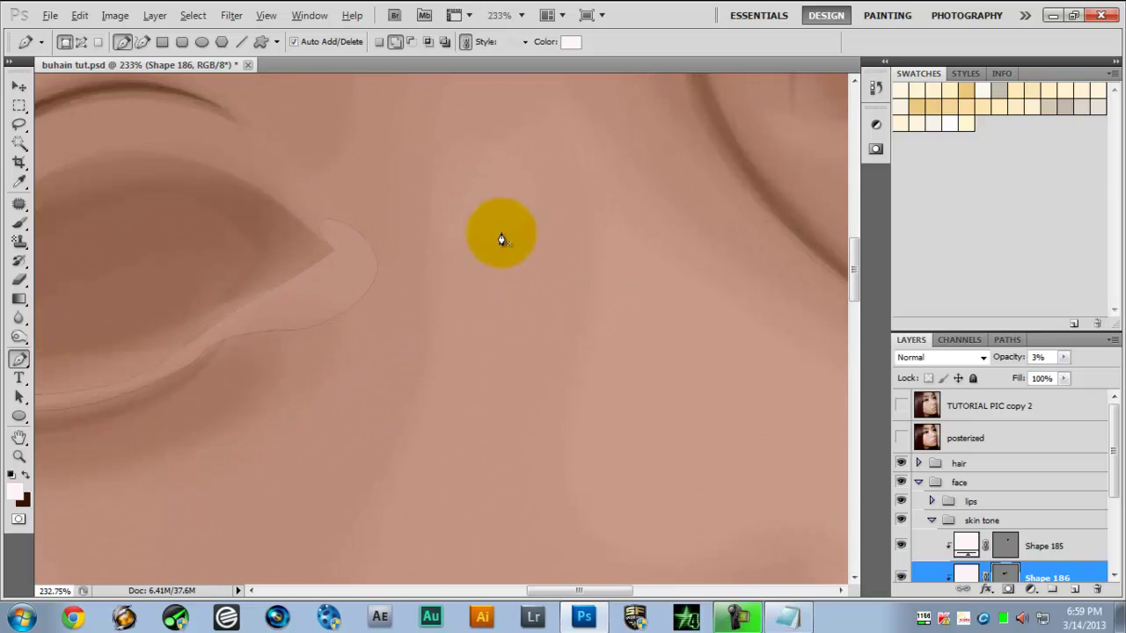
Draw a larger rounded highlight around the existing spot between the eyes, within the same shape layer
{"action": "scroll", "coordinate": [501, 233], "scroll_direction": "up", "scroll_amount": 1}
{"action": "left_click_drag", "start_coordinate": [464, 157], "coordinate": [434, 170]}
{"action": "left_click_drag", "start_coordinate": [423, 297], "coordinate": [440, 328]}
{"action": "left_click_drag", "start_coordinate": [552, 223], "coordinate": [528, 151]}
{"action": "left_click", "coordinate": [465, 156]}
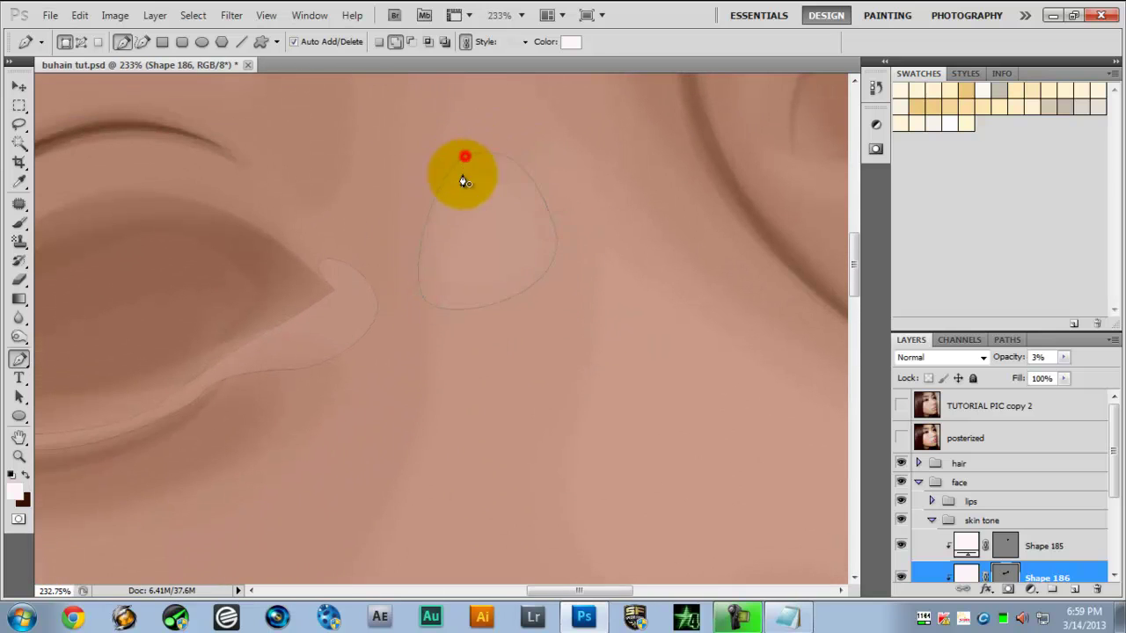
Compare the painted face with the reference photo, leaving TUTORIAL PIC copy 2 shown
{"action": "scroll", "coordinate": [464, 182], "scroll_direction": "down", "scroll_amount": 5}
{"action": "left_click", "coordinate": [899, 406]}
{"action": "left_click", "coordinate": [899, 405]}
{"action": "left_click", "coordinate": [899, 405]}
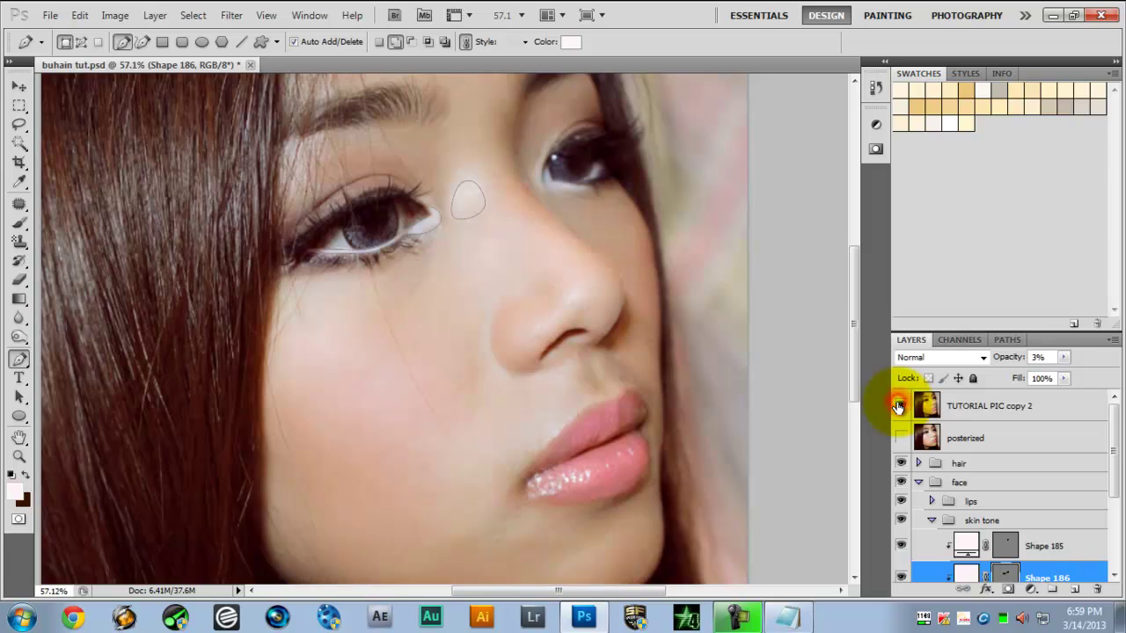
Start a highlight outline down the far edge of the nose bridge and back up toward the far eye
{"action": "scroll", "coordinate": [503, 307], "scroll_direction": "up", "scroll_amount": 1}
{"action": "scroll", "coordinate": [572, 340], "scroll_direction": "up", "scroll_amount": 2}
{"action": "scroll", "coordinate": [491, 268], "scroll_direction": "up", "scroll_amount": 2}
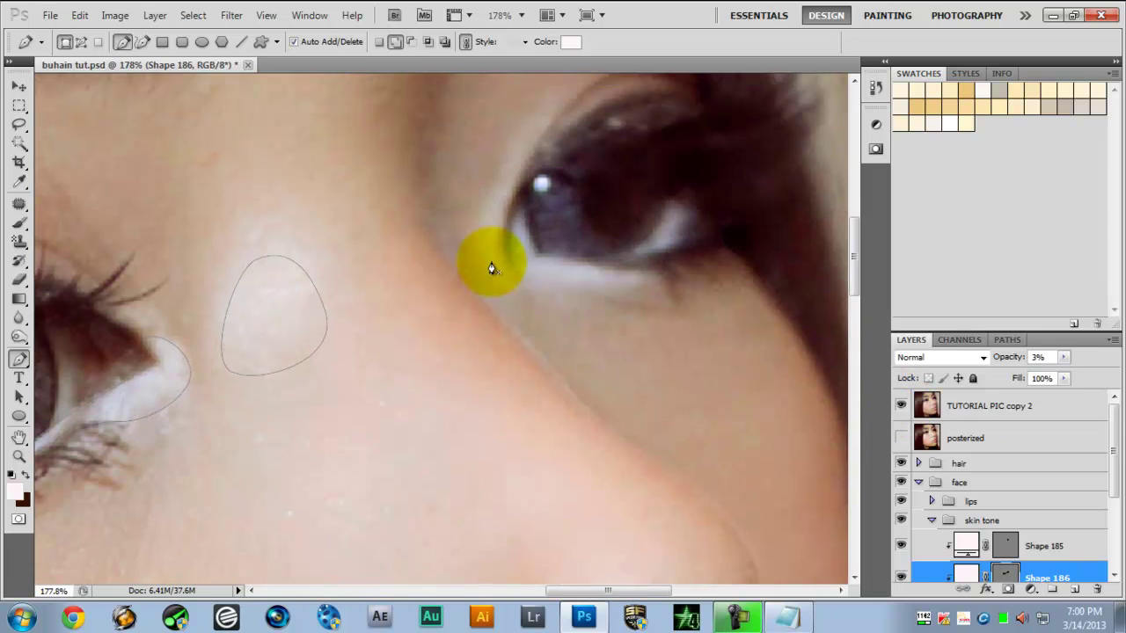
{"action": "scroll", "coordinate": [492, 268], "scroll_direction": "up", "scroll_amount": 2}
{"action": "left_click", "coordinate": [427, 284]}
{"action": "left_click_drag", "start_coordinate": [467, 379], "coordinate": [493, 411]}
{"action": "left_click_drag", "start_coordinate": [585, 502], "coordinate": [597, 521]}
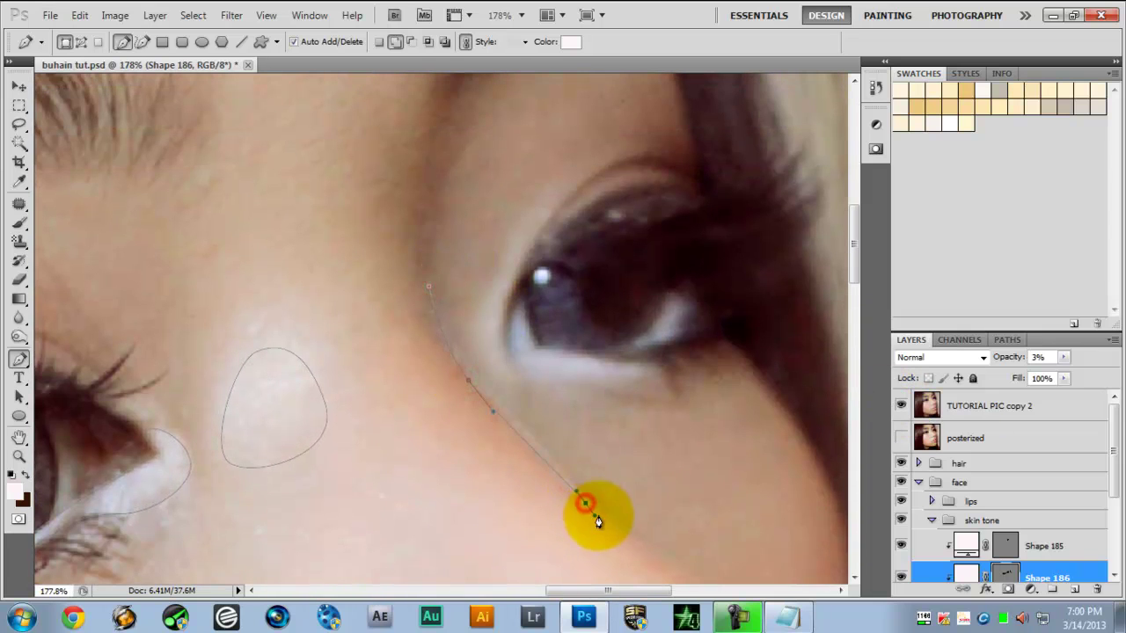
{"action": "left_click", "coordinate": [599, 516]}
{"action": "left_click_drag", "start_coordinate": [546, 451], "coordinate": [539, 443]}
Continue the outline along the far eye's lower lid, around its inner corner and up the lid, and close the shape
{"action": "left_click_drag", "start_coordinate": [508, 387], "coordinate": [669, 380]}
{"action": "left_click_drag", "start_coordinate": [657, 366], "coordinate": [633, 364]}
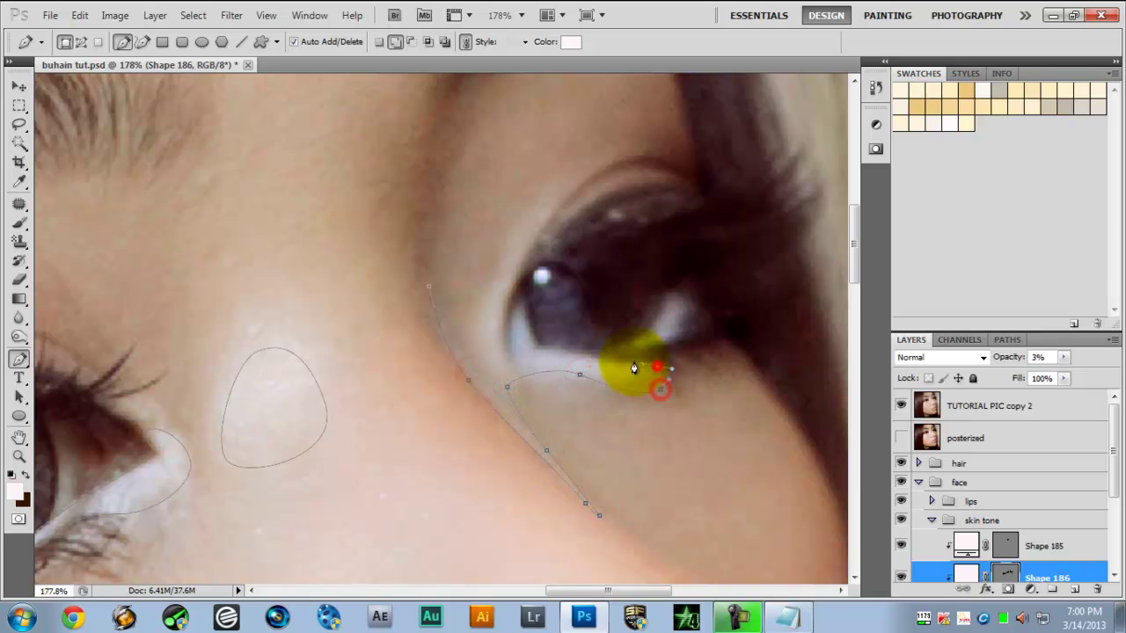
{"action": "left_click_drag", "start_coordinate": [566, 351], "coordinate": [504, 347]}
{"action": "key", "text": "ctrl+z"}
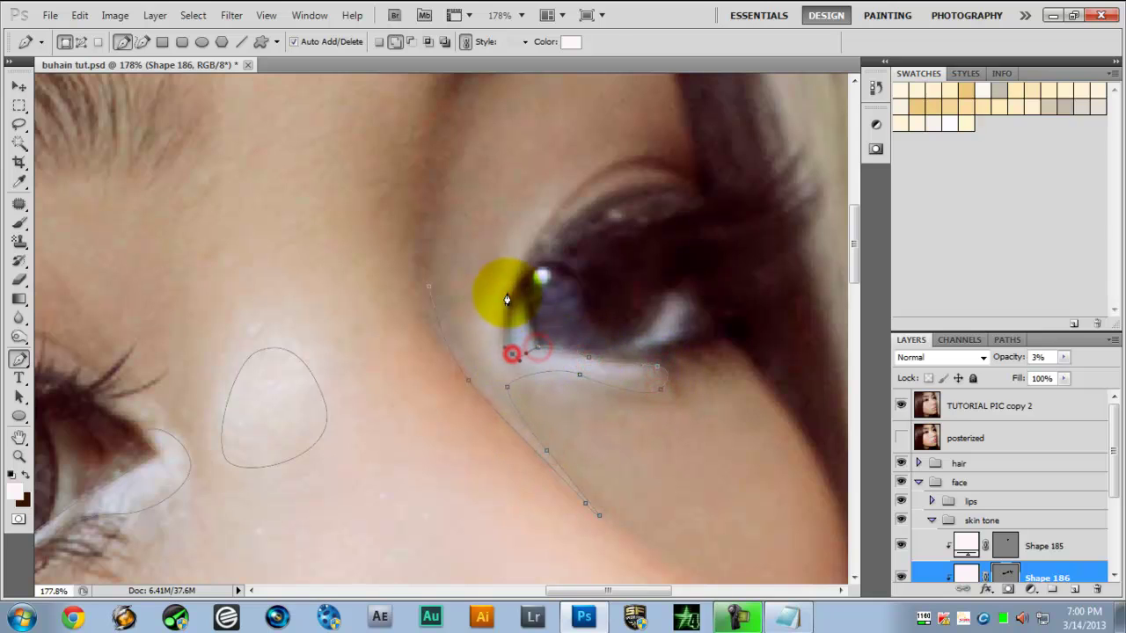
{"action": "left_click", "coordinate": [507, 292]}
{"action": "left_click", "coordinate": [553, 211]}
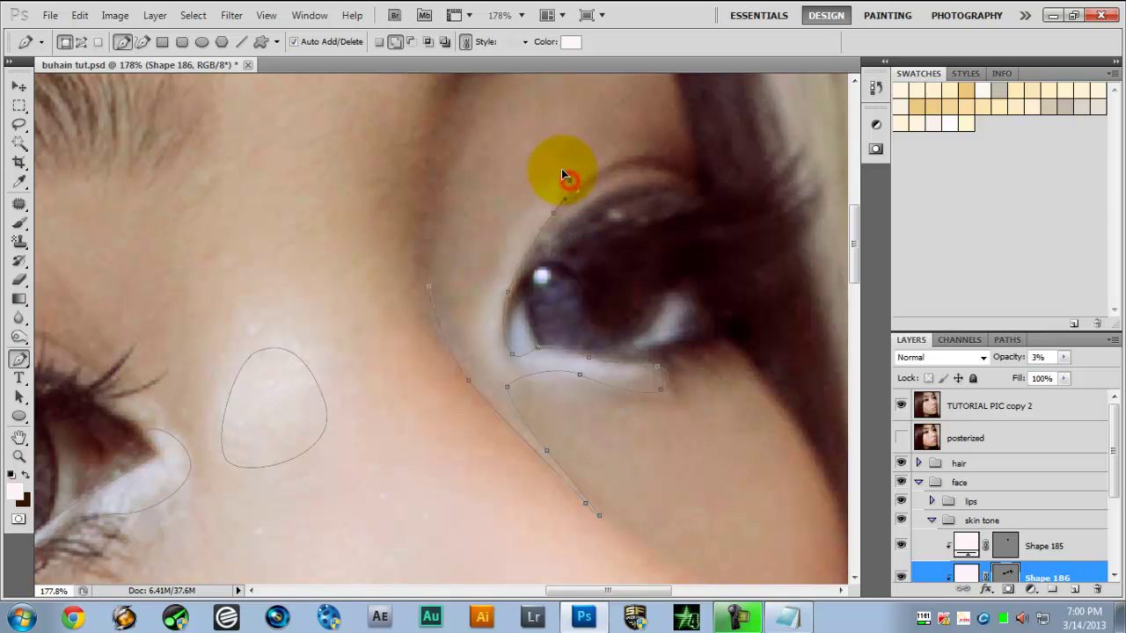
{"action": "left_click", "coordinate": [569, 180]}
{"action": "left_click_drag", "start_coordinate": [508, 231], "coordinate": [487, 266]}
{"action": "left_click_drag", "start_coordinate": [474, 332], "coordinate": [479, 353]}
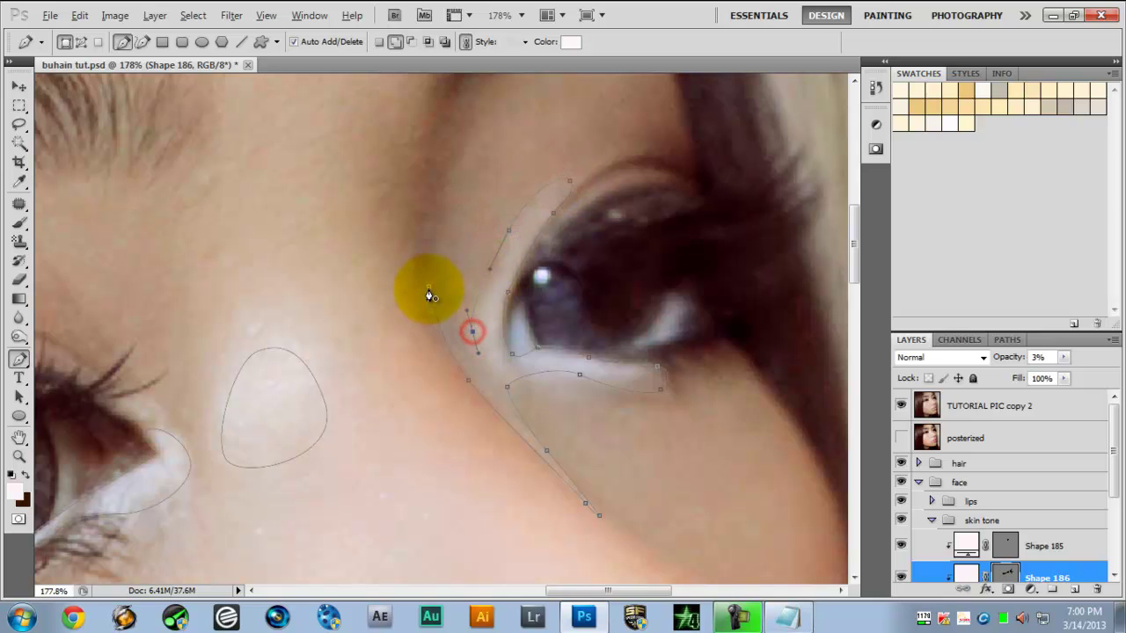
{"action": "left_click", "coordinate": [429, 289]}
Draw a closed highlight shape beneath the near eyebrow, extending down the temple beside the hair
{"action": "scroll", "coordinate": [400, 326], "scroll_direction": "down", "scroll_amount": 7}
{"action": "scroll", "coordinate": [387, 333], "scroll_direction": "down", "scroll_amount": 1}
{"action": "scroll", "coordinate": [307, 334], "scroll_direction": "left", "scroll_amount": 6}
{"action": "scroll", "coordinate": [250, 332], "scroll_direction": "up", "scroll_amount": 3}
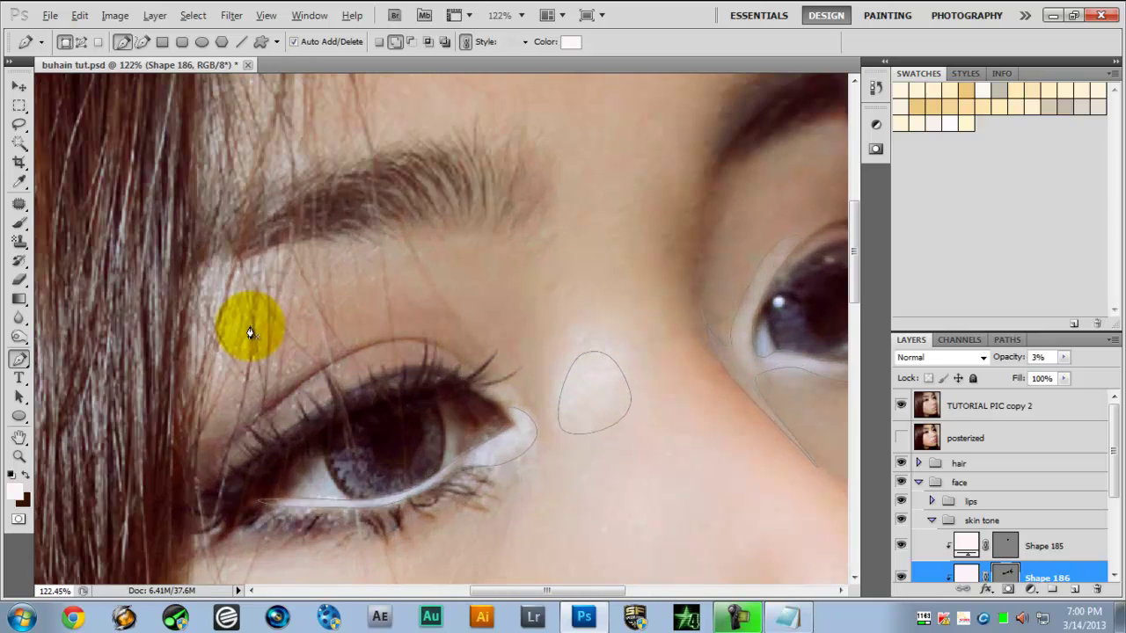
{"action": "left_click_drag", "start_coordinate": [175, 283], "coordinate": [202, 271]}
{"action": "left_click_drag", "start_coordinate": [314, 231], "coordinate": [354, 225]}
{"action": "left_click_drag", "start_coordinate": [291, 274], "coordinate": [278, 286]}
{"action": "left_click_drag", "start_coordinate": [243, 359], "coordinate": [243, 380]}
{"action": "left_click_drag", "start_coordinate": [185, 452], "coordinate": [167, 462]}
{"action": "left_click_drag", "start_coordinate": [150, 357], "coordinate": [152, 334]}
{"action": "left_click", "coordinate": [174, 282]}
Trace a highlight contour along the crease of the near eye's upper lid
{"action": "scroll", "coordinate": [264, 337], "scroll_direction": "down", "scroll_amount": 2}
{"action": "scroll", "coordinate": [267, 335], "scroll_direction": "up", "scroll_amount": 4}
{"action": "left_click_drag", "start_coordinate": [407, 245], "coordinate": [387, 251]}
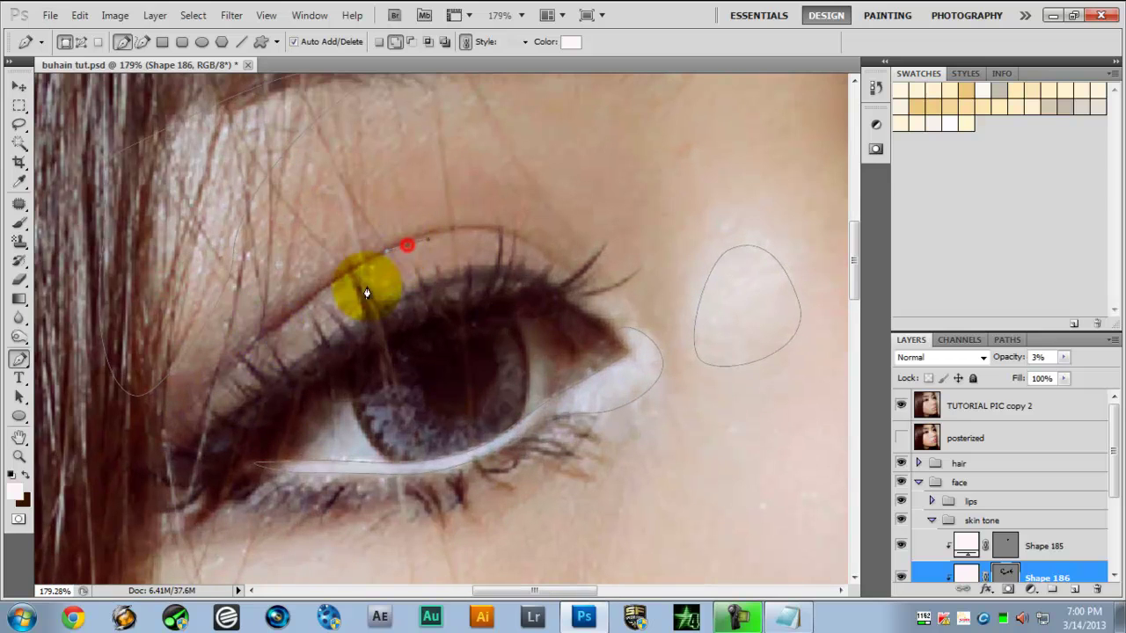
{"action": "left_click_drag", "start_coordinate": [367, 293], "coordinate": [331, 270]}
Draw a large highlight shape over the near cheek, dipping under the eye, rising beside the nose and curving back to the hairline
{"action": "scroll", "coordinate": [352, 348], "scroll_direction": "down", "scroll_amount": 8}
{"action": "scroll", "coordinate": [353, 347], "scroll_direction": "down", "scroll_amount": 3}
{"action": "scroll", "coordinate": [279, 276], "scroll_direction": "up", "scroll_amount": 2}
{"action": "left_click", "coordinate": [423, 252]}
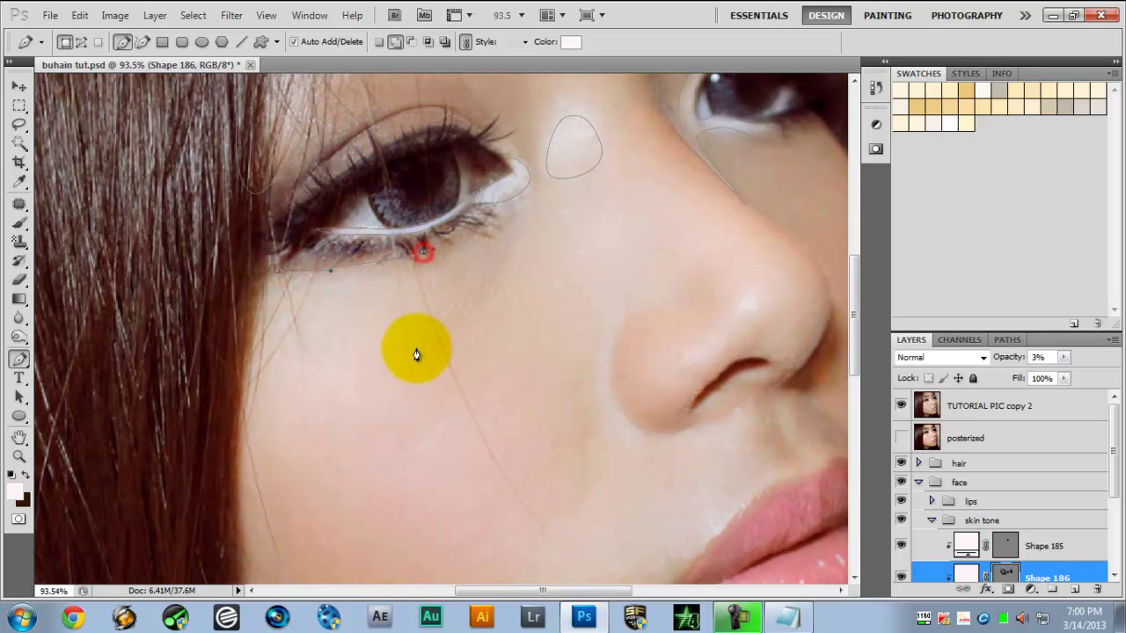
{"action": "left_click_drag", "start_coordinate": [417, 357], "coordinate": [428, 390]}
{"action": "left_click_drag", "start_coordinate": [498, 317], "coordinate": [513, 279]}
{"action": "left_click_drag", "start_coordinate": [550, 223], "coordinate": [572, 239]}
{"action": "left_click_drag", "start_coordinate": [563, 453], "coordinate": [543, 536]}
{"action": "scroll", "coordinate": [528, 475], "scroll_direction": "down", "scroll_amount": 1}
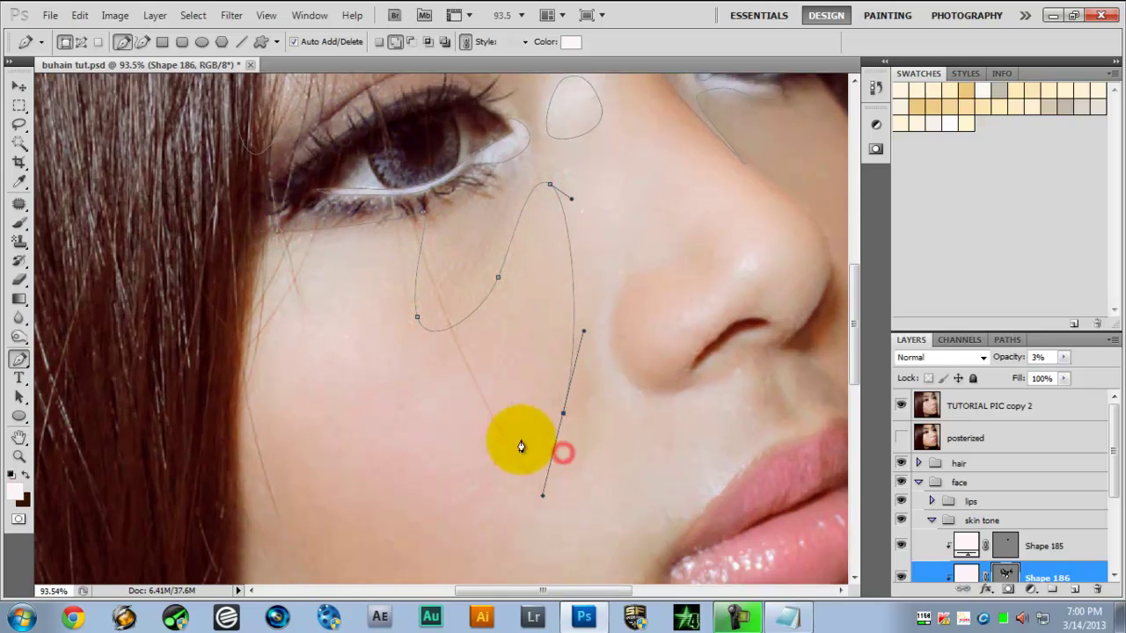
{"action": "scroll", "coordinate": [563, 445], "scroll_direction": "down", "scroll_amount": 2}
{"action": "left_click_drag", "start_coordinate": [369, 409], "coordinate": [261, 348]}
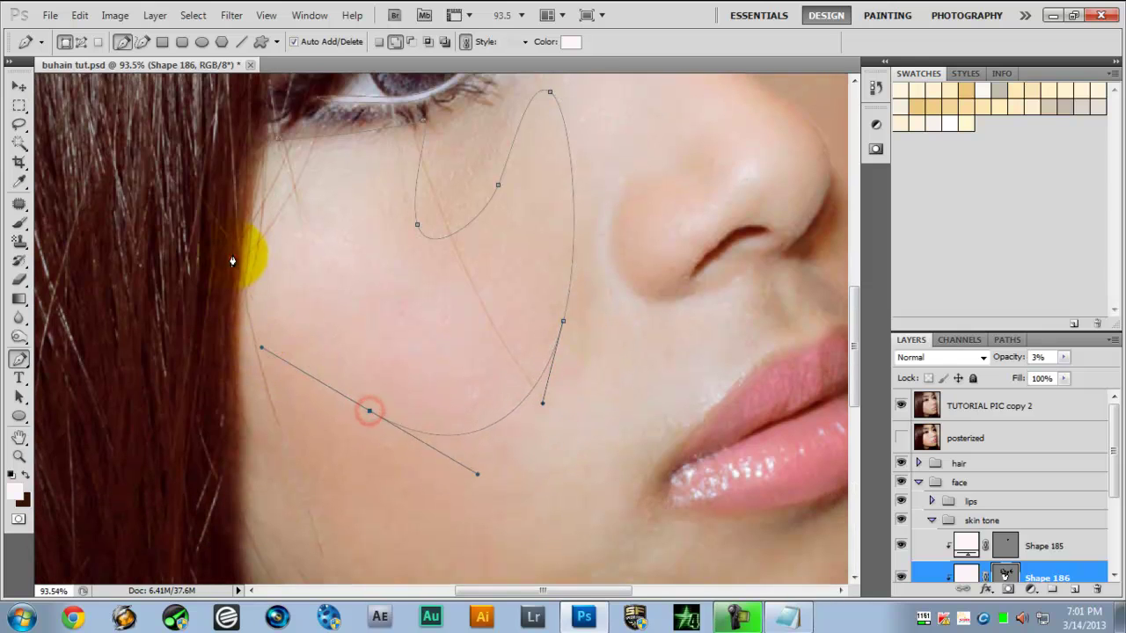
{"action": "left_click_drag", "start_coordinate": [232, 260], "coordinate": [231, 165]}
{"action": "key", "text": "ctrl+z"}
{"action": "left_click", "coordinate": [278, 139]}
{"action": "scroll", "coordinate": [278, 148], "scroll_direction": "down", "scroll_amount": 5}
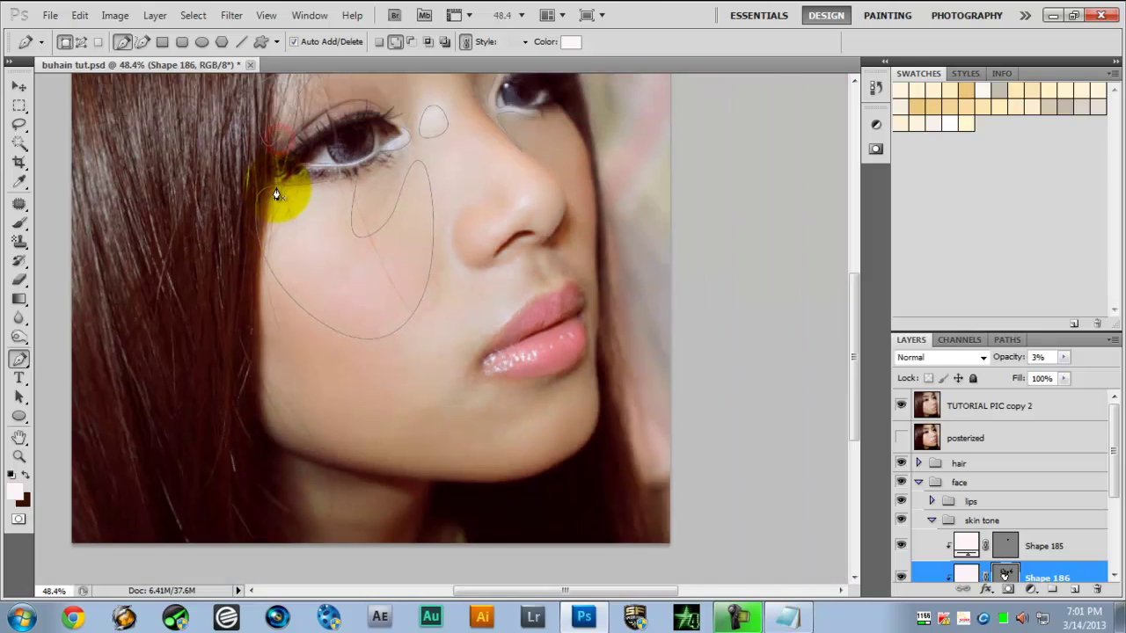
Start a highlight outline beside the near nostril, curving down past the mouth corner and back toward the upper lip
{"action": "scroll", "coordinate": [500, 189], "scroll_direction": "up", "scroll_amount": 3}
{"action": "left_click_drag", "start_coordinate": [428, 219], "coordinate": [409, 246]}
{"action": "left_click_drag", "start_coordinate": [403, 325], "coordinate": [419, 359]}
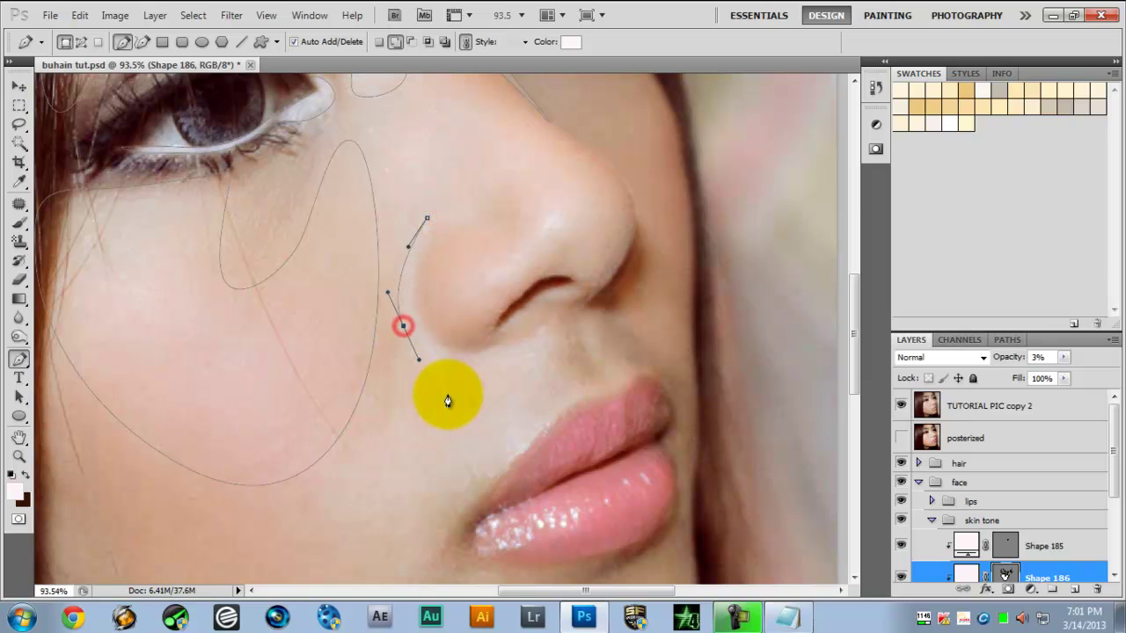
{"action": "left_click", "coordinate": [457, 382]}
{"action": "left_click", "coordinate": [482, 419]}
{"action": "left_click_drag", "start_coordinate": [418, 499], "coordinate": [435, 522]}
{"action": "left_click_drag", "start_coordinate": [513, 455], "coordinate": [523, 450]}
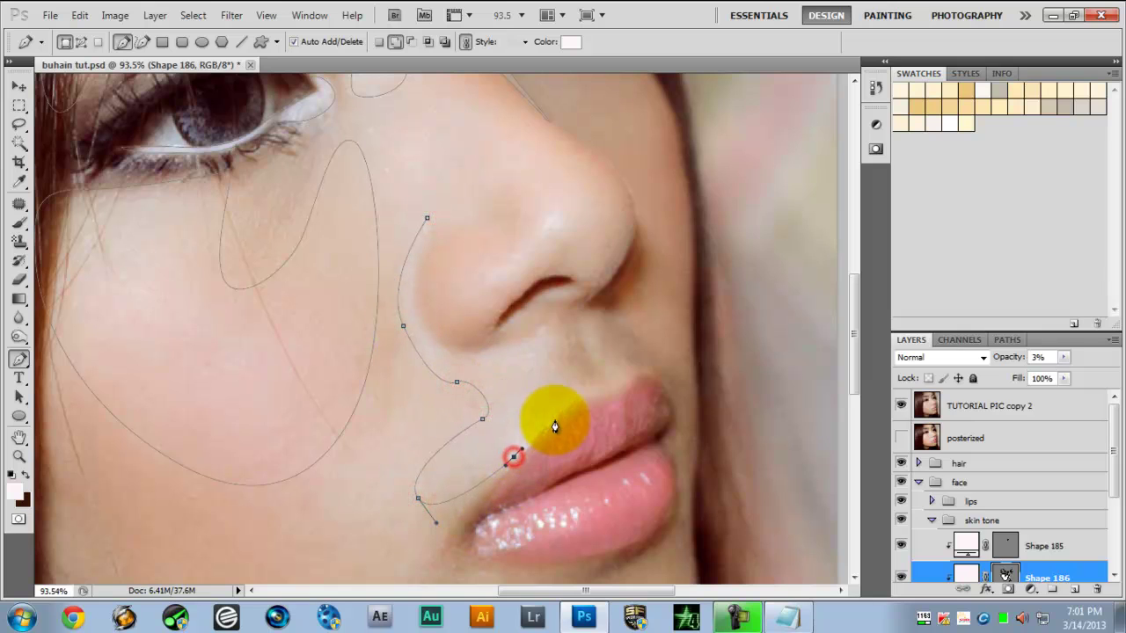
Continue the highlight outline along the upper lip's edge to the cupid's bow and around the philtrum
{"action": "left_click", "coordinate": [558, 416]}
{"action": "left_click", "coordinate": [607, 396]}
{"action": "left_click_drag", "start_coordinate": [632, 374], "coordinate": [623, 370]}
{"action": "left_click_drag", "start_coordinate": [594, 343], "coordinate": [599, 367]}
{"action": "scroll", "coordinate": [583, 354], "scroll_direction": "up", "scroll_amount": 2}
{"action": "scroll", "coordinate": [583, 355], "scroll_direction": "up", "scroll_amount": 1}
{"action": "left_click", "coordinate": [620, 392]}
{"action": "left_click_drag", "start_coordinate": [591, 410], "coordinate": [574, 411]}
{"action": "left_click_drag", "start_coordinate": [533, 399], "coordinate": [513, 361]}
{"action": "key", "text": "ctrl+z"}
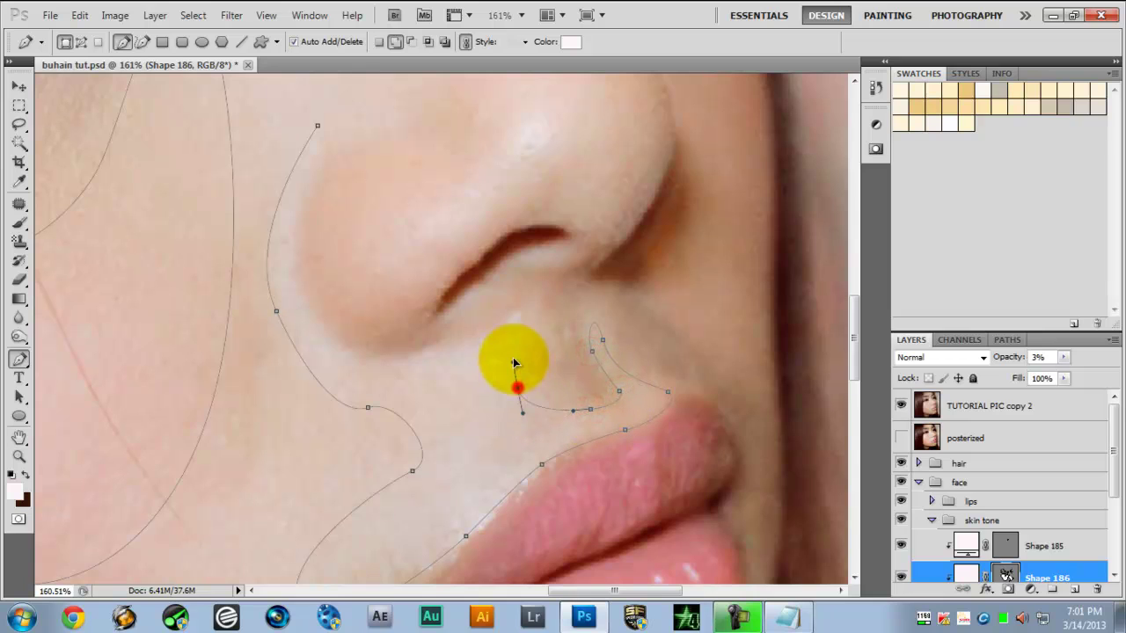
Carry the outline up beneath the nostril, around the nose wing, and close the shape at its start
{"action": "left_click", "coordinate": [518, 323]}
{"action": "left_click_drag", "start_coordinate": [401, 358], "coordinate": [351, 345]}
{"action": "left_click_drag", "start_coordinate": [301, 280], "coordinate": [293, 238]}
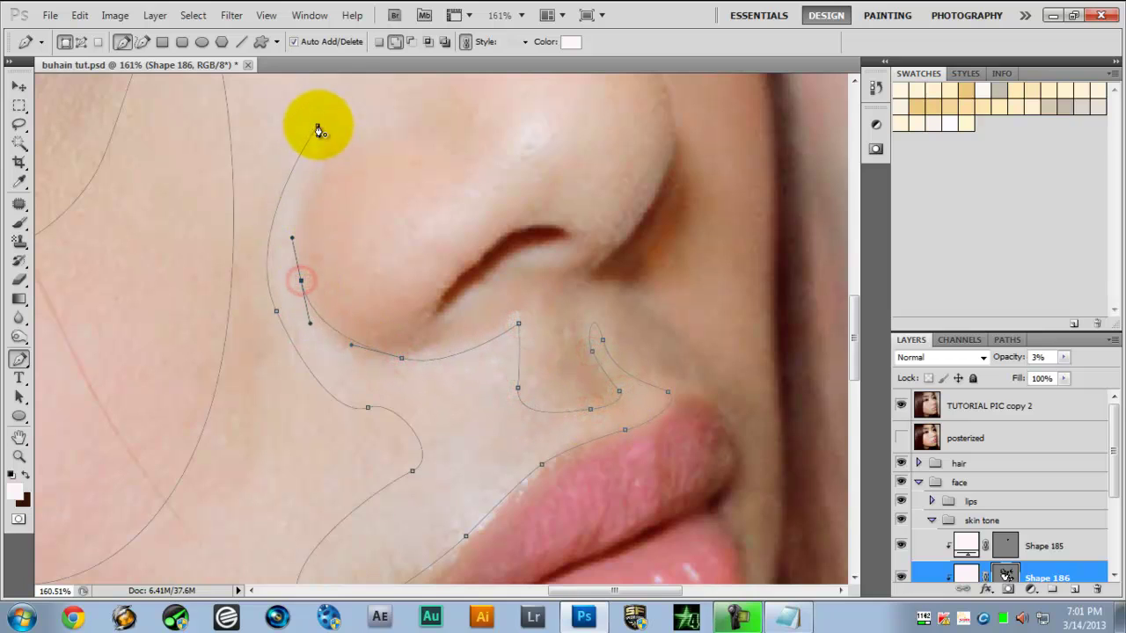
{"action": "left_click_drag", "start_coordinate": [317, 128], "coordinate": [342, 80]}
Draw a closed, narrow-waisted highlight shape running from the near nose wing up toward the nose tip
{"action": "scroll", "coordinate": [465, 322], "scroll_direction": "up", "scroll_amount": 3}
{"action": "left_click_drag", "start_coordinate": [418, 387], "coordinate": [464, 334]}
{"action": "left_click_drag", "start_coordinate": [500, 282], "coordinate": [505, 246]}
{"action": "left_click_drag", "start_coordinate": [560, 267], "coordinate": [547, 314]}
{"action": "left_click_drag", "start_coordinate": [478, 347], "coordinate": [468, 362]}
{"action": "left_click_drag", "start_coordinate": [417, 387], "coordinate": [398, 387]}
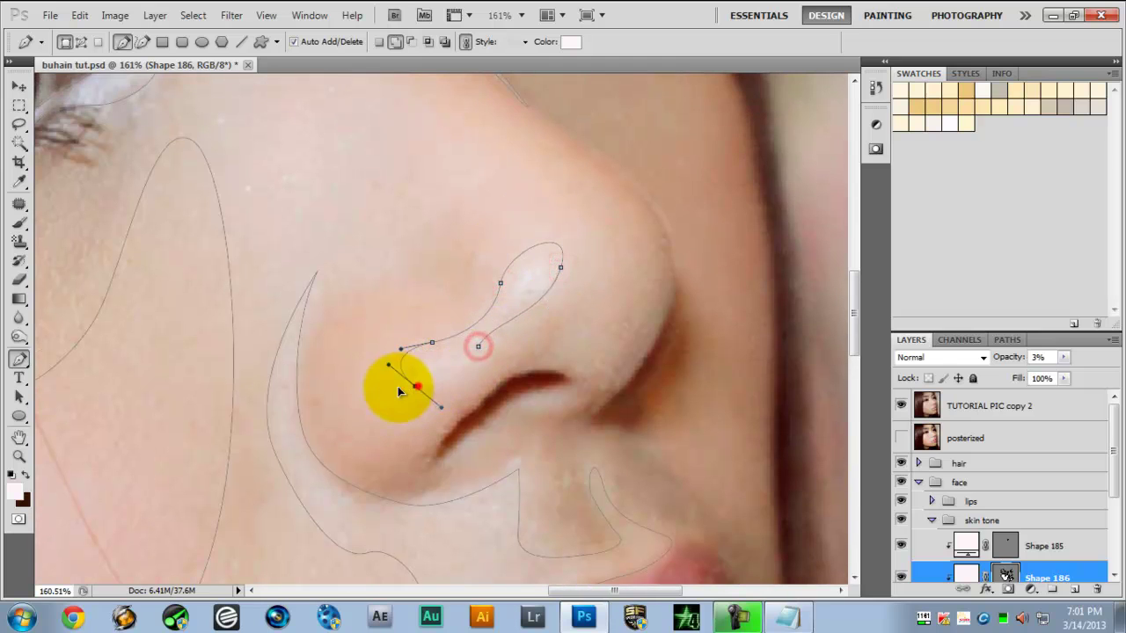
{"action": "scroll", "coordinate": [392, 400], "scroll_direction": "down", "scroll_amount": 3}
{"action": "scroll", "coordinate": [378, 391], "scroll_direction": "down", "scroll_amount": 2}
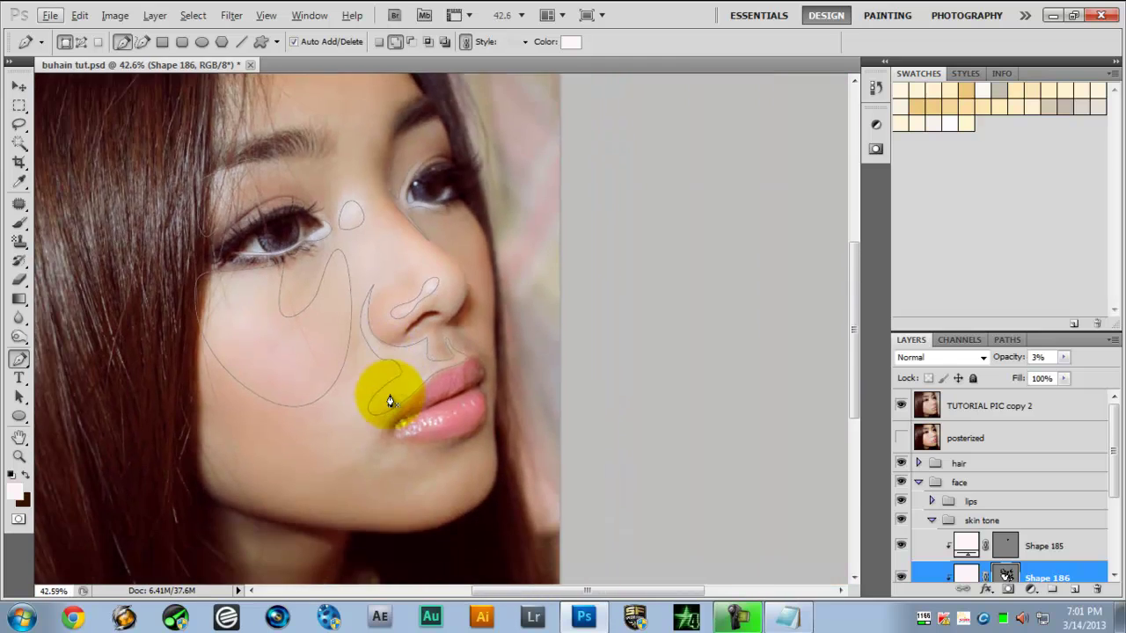
Draw a closed, slanted oval highlight shape on the chin below the lower lip
{"action": "scroll", "coordinate": [373, 389], "scroll_direction": "up", "scroll_amount": 2}
{"action": "scroll", "coordinate": [372, 389], "scroll_direction": "up", "scroll_amount": 3}
{"action": "left_click_drag", "start_coordinate": [539, 358], "coordinate": [506, 356]}
{"action": "left_click_drag", "start_coordinate": [418, 428], "coordinate": [407, 460]}
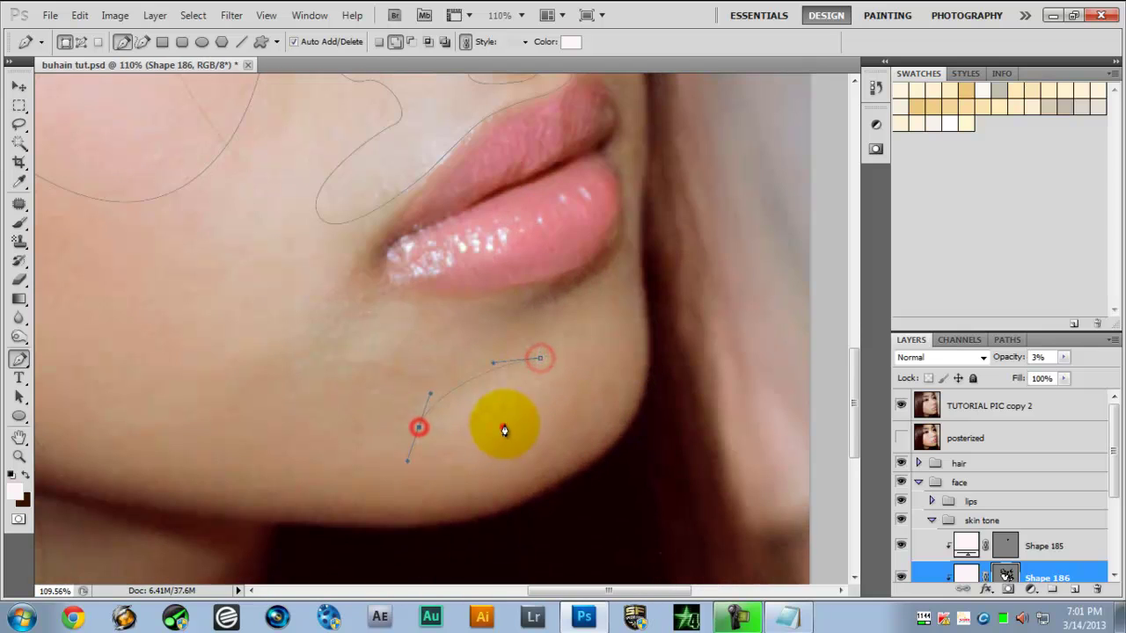
{"action": "left_click_drag", "start_coordinate": [502, 428], "coordinate": [535, 409]}
{"action": "left_click", "coordinate": [540, 358]}
{"action": "scroll", "coordinate": [342, 367], "scroll_direction": "down", "scroll_amount": 3}
Draw a small closed highlight shape just below the near corner of the mouth
{"action": "scroll", "coordinate": [388, 398], "scroll_direction": "up", "scroll_amount": 4}
{"action": "left_click_drag", "start_coordinate": [398, 356], "coordinate": [378, 351]}
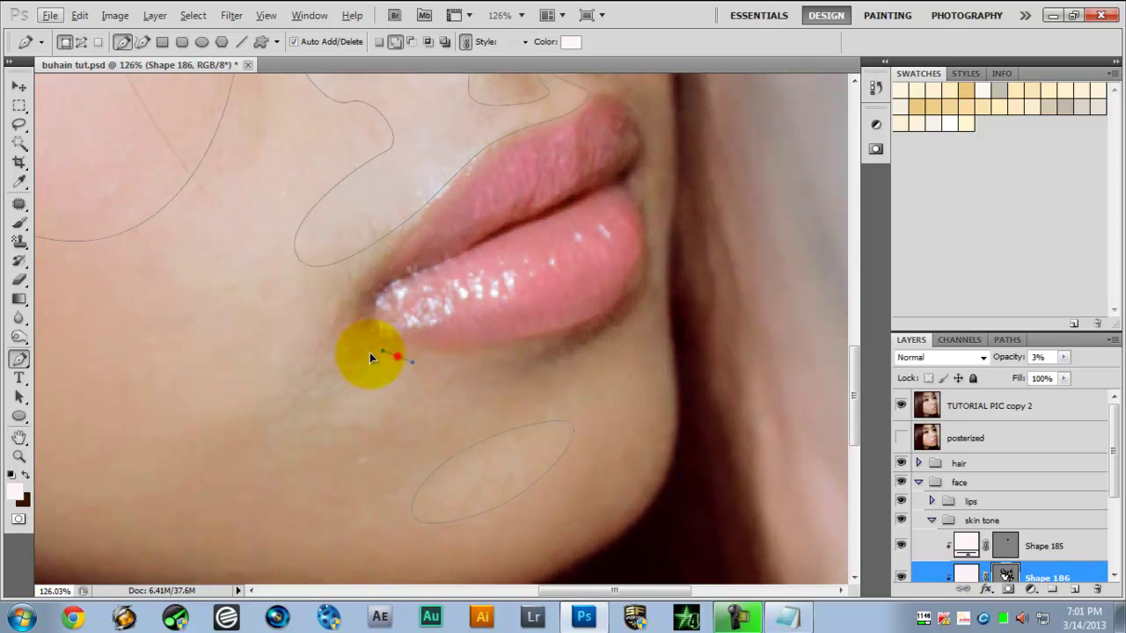
{"action": "left_click_drag", "start_coordinate": [336, 402], "coordinate": [332, 432]}
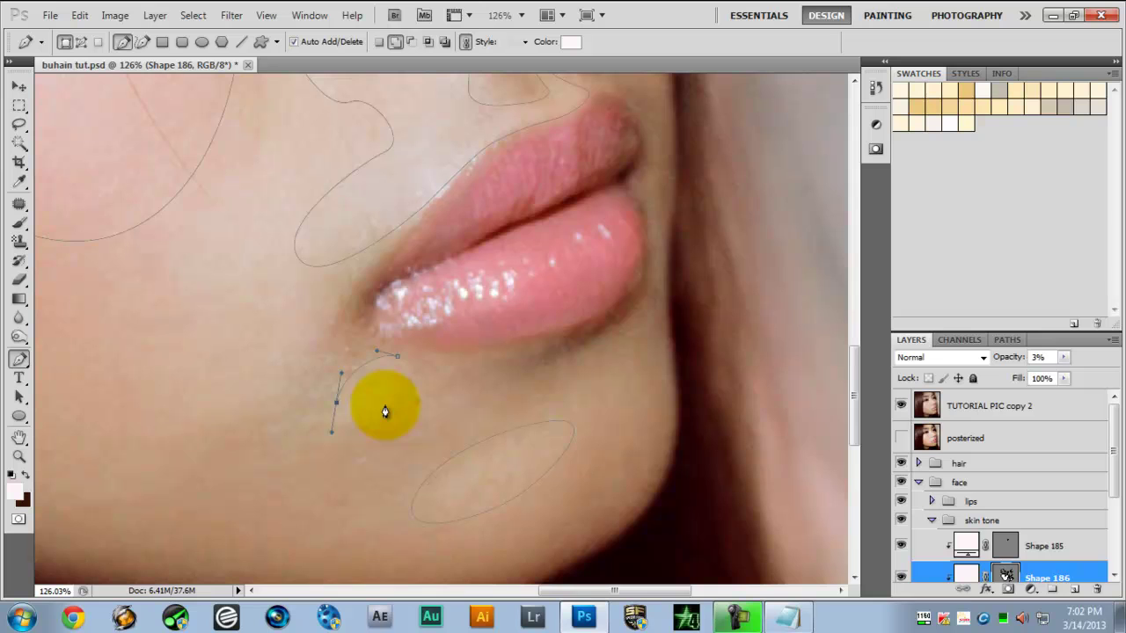
{"action": "left_click_drag", "start_coordinate": [399, 380], "coordinate": [405, 357]}
{"action": "scroll", "coordinate": [388, 374], "scroll_direction": "up", "scroll_amount": 1}
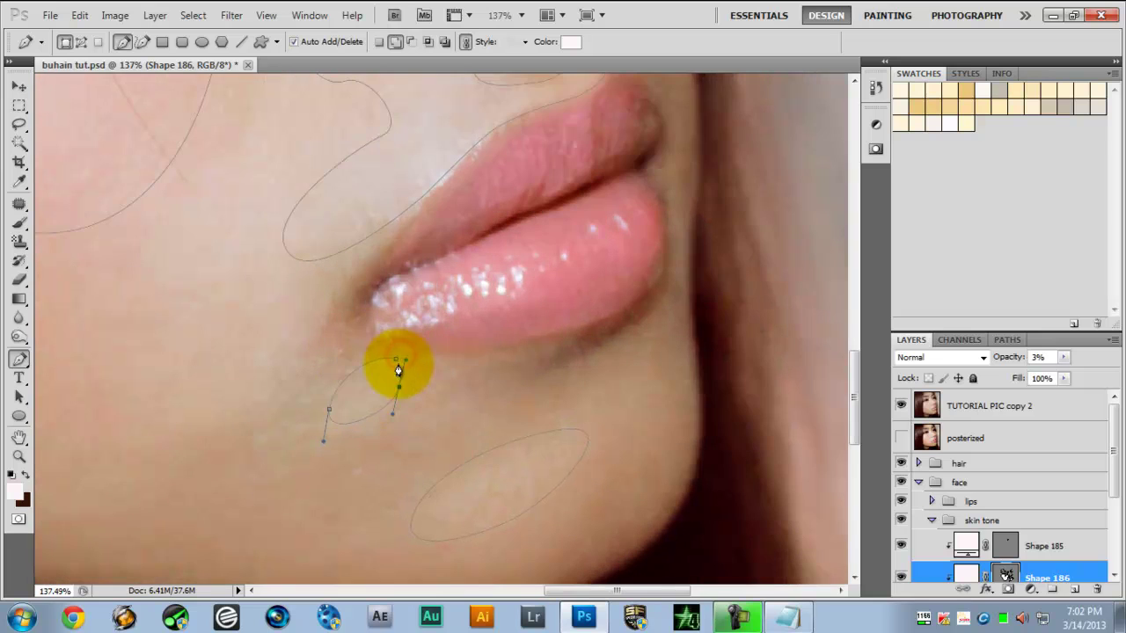
{"action": "left_click", "coordinate": [397, 360]}
{"action": "scroll", "coordinate": [296, 369], "scroll_direction": "down", "scroll_amount": 3}
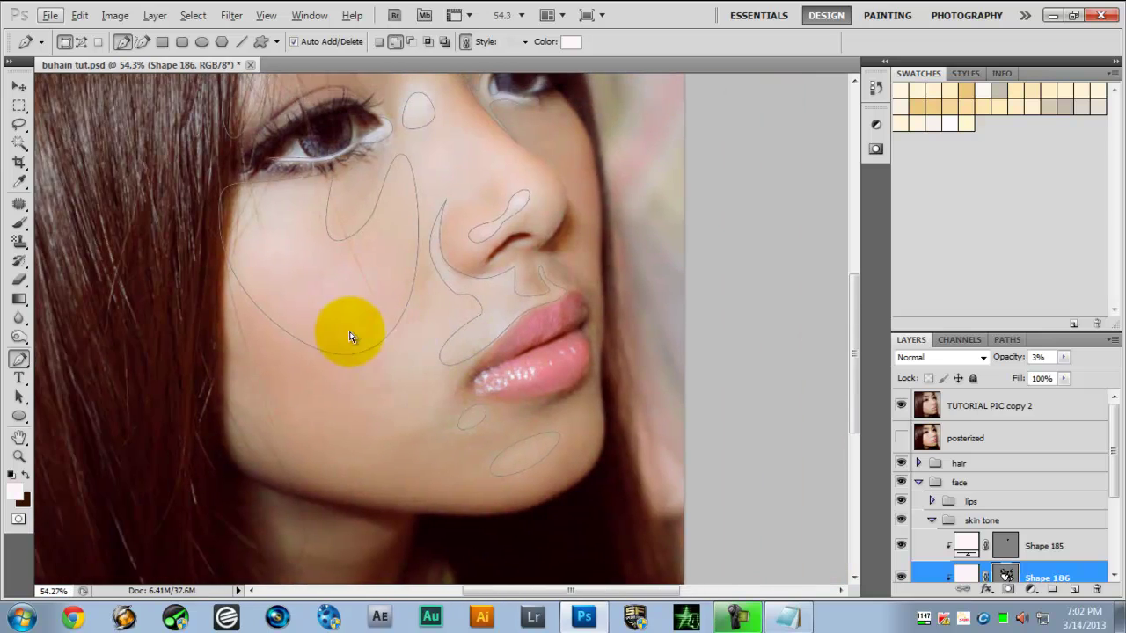
Trace a thin closed highlight along the far contour of the nose tip
{"action": "scroll", "coordinate": [432, 326], "scroll_direction": "up", "scroll_amount": 5}
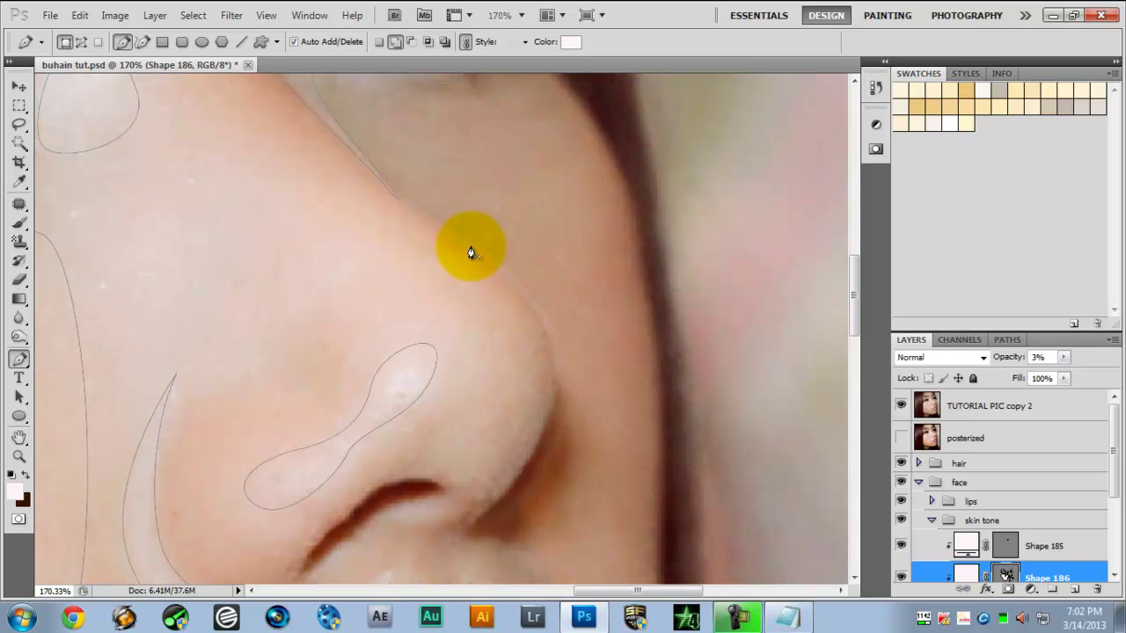
{"action": "left_click", "coordinate": [471, 252]}
{"action": "left_click_drag", "start_coordinate": [554, 389], "coordinate": [534, 458]}
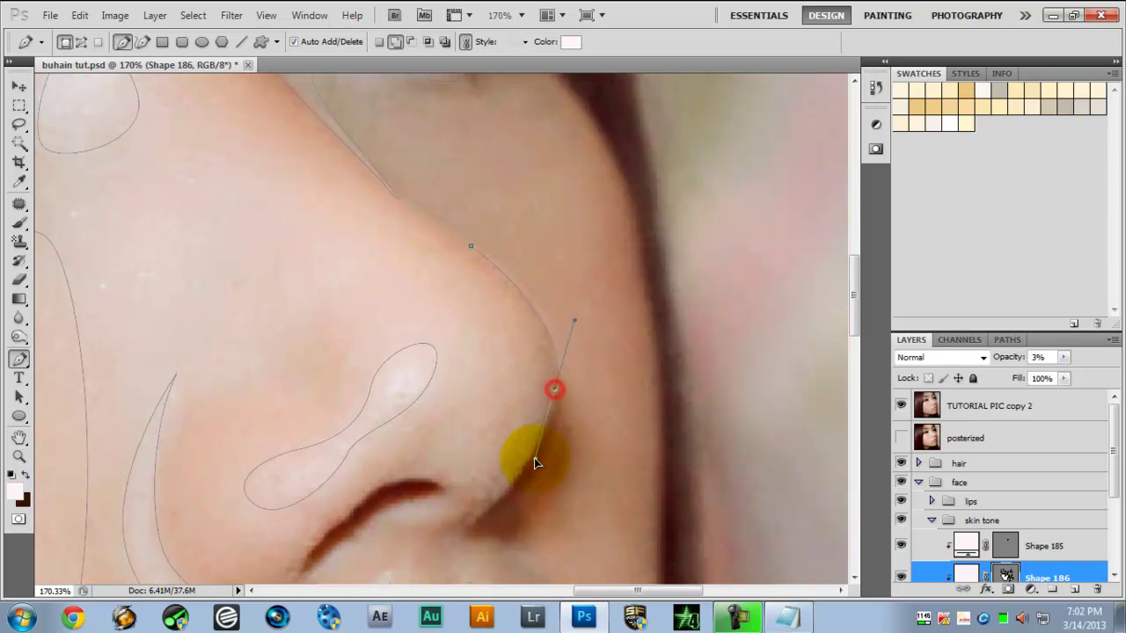
{"action": "left_click", "coordinate": [470, 252]}
{"action": "scroll", "coordinate": [604, 296], "scroll_direction": "down", "scroll_amount": 4}
Draw a closed highlight shape beneath the far eyebrow, extending out over the hair edge
{"action": "scroll", "coordinate": [537, 297], "scroll_direction": "up", "scroll_amount": 3}
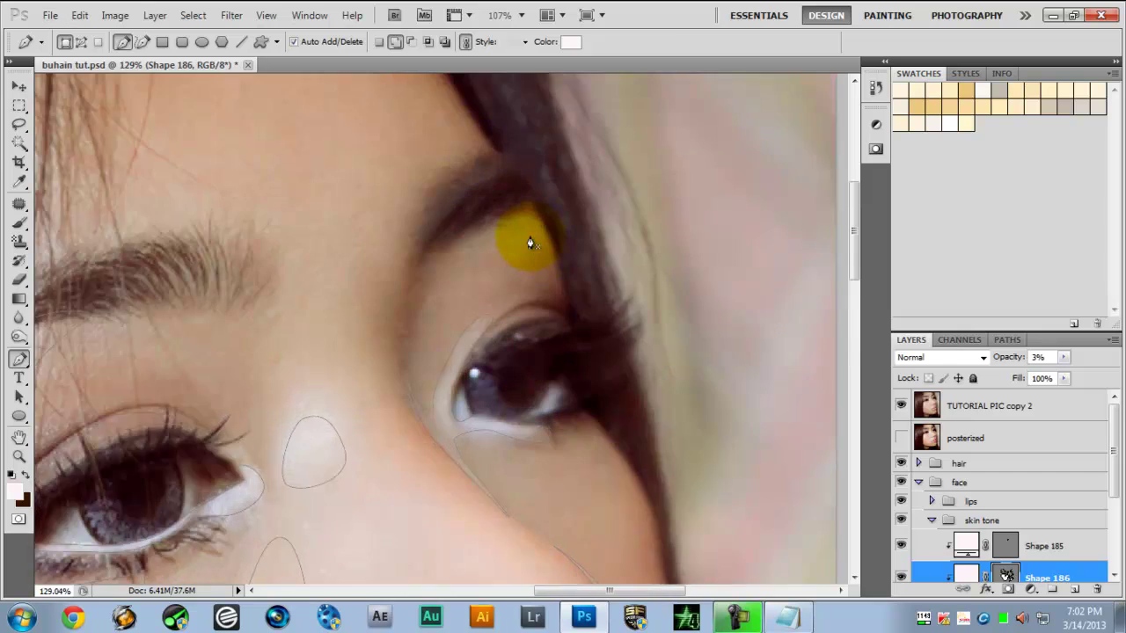
{"action": "scroll", "coordinate": [530, 243], "scroll_direction": "up", "scroll_amount": 1}
{"action": "left_click_drag", "start_coordinate": [546, 213], "coordinate": [523, 201]}
{"action": "left_click_drag", "start_coordinate": [458, 229], "coordinate": [438, 244]}
{"action": "left_click_drag", "start_coordinate": [429, 290], "coordinate": [430, 314]}
{"action": "mouse_move", "coordinate": [543, 261]}
{"action": "left_mouse_down"}
{"action": "mouse_move", "coordinate": [598, 291]}
{"action": "mouse_move", "coordinate": [594, 243]}
{"action": "left_mouse_up"}
{"action": "left_click", "coordinate": [547, 213]}
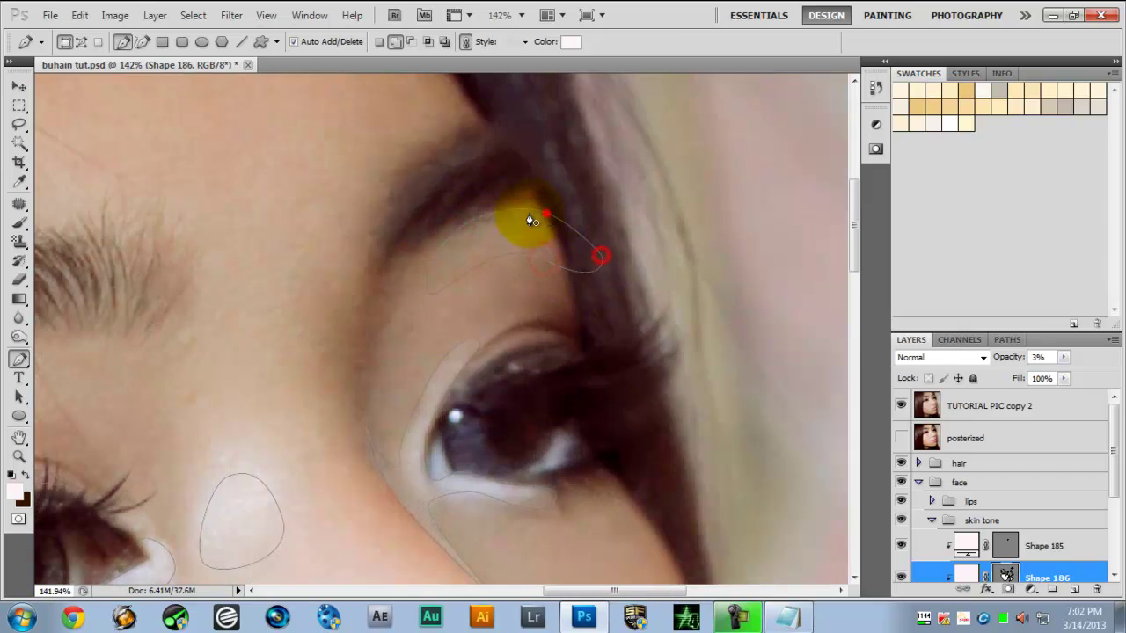
{"action": "scroll", "coordinate": [530, 219], "scroll_direction": "down", "scroll_amount": 2}
Outline the forehead highlight from above the canvas, past the far eyebrow, between the brows and along the near eyebrow's upper edge
{"action": "left_click", "coordinate": [357, 120]}
{"action": "left_click_drag", "start_coordinate": [424, 213], "coordinate": [436, 204]}
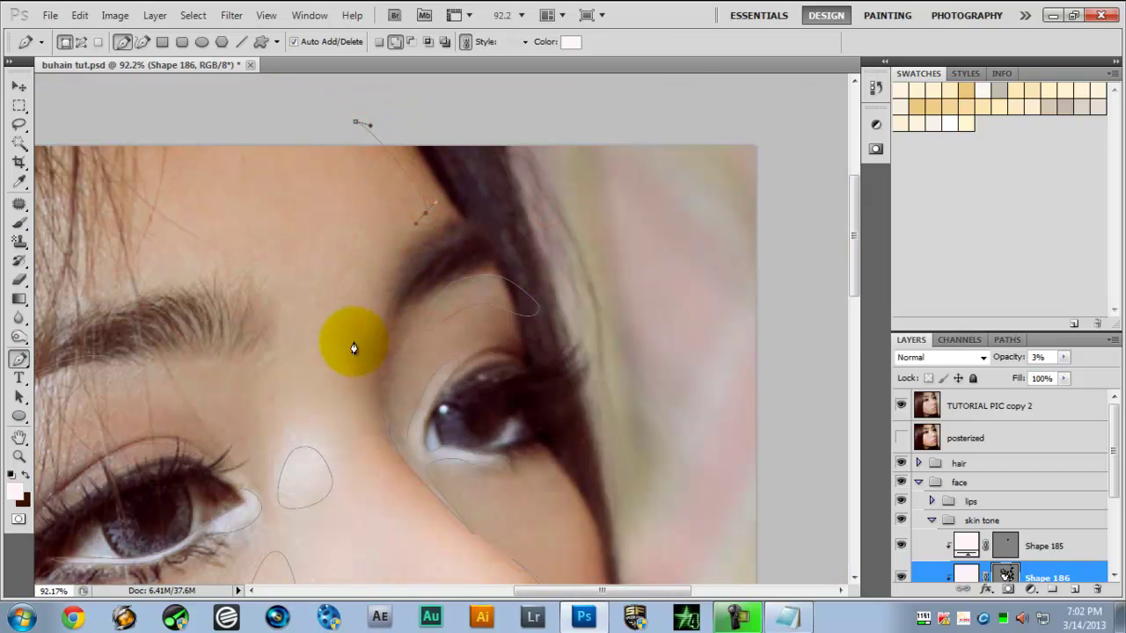
{"action": "left_click_drag", "start_coordinate": [353, 311], "coordinate": [339, 320]}
{"action": "left_click_drag", "start_coordinate": [345, 367], "coordinate": [340, 376]}
{"action": "left_click_drag", "start_coordinate": [286, 318], "coordinate": [271, 265]}
{"action": "scroll", "coordinate": [246, 284], "scroll_direction": "left", "scroll_amount": 3}
{"action": "left_click_drag", "start_coordinate": [234, 304], "coordinate": [194, 323]}
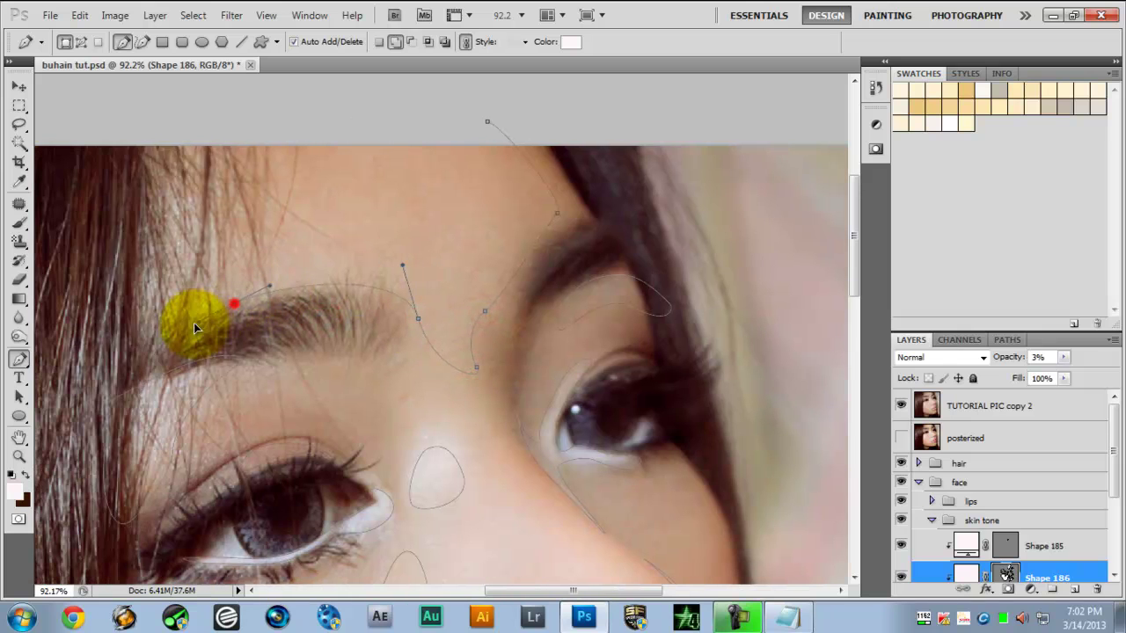
Continue the forehead outline into the hair, up beyond the canvas edge and back across to close the shape
{"action": "left_click", "coordinate": [126, 337]}
{"action": "left_click_drag", "start_coordinate": [138, 150], "coordinate": [173, 123]}
{"action": "left_click_drag", "start_coordinate": [304, 112], "coordinate": [412, 118]}
{"action": "left_click", "coordinate": [488, 122]}
{"action": "scroll", "coordinate": [396, 258], "scroll_direction": "down", "scroll_amount": 2}
{"action": "scroll", "coordinate": [495, 340], "scroll_direction": "down", "scroll_amount": 1}
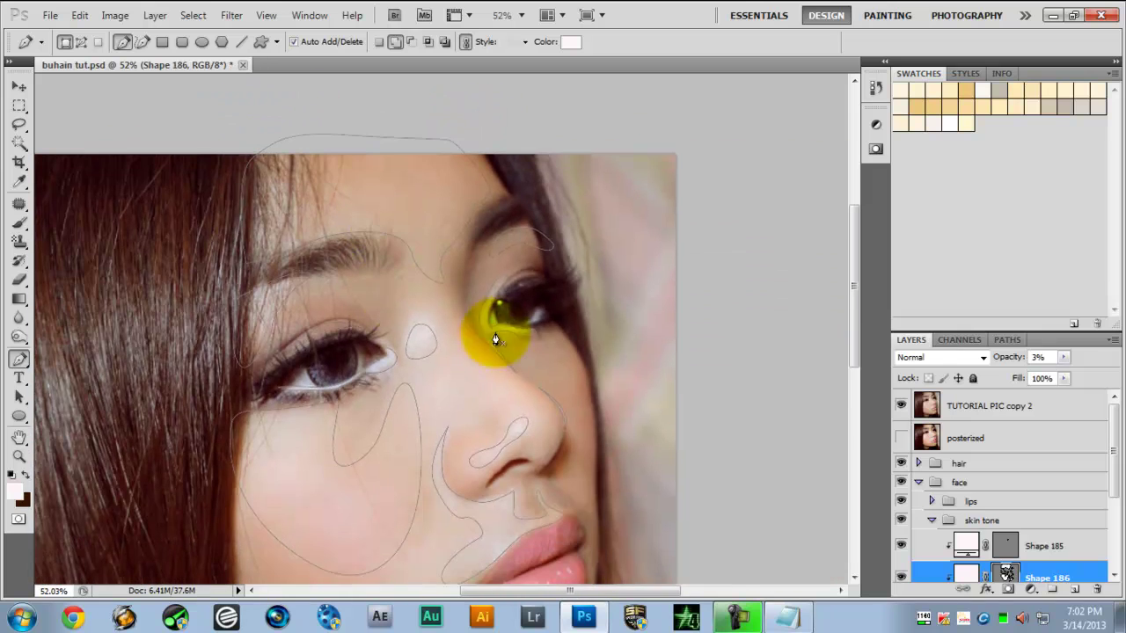
{"action": "scroll", "coordinate": [546, 356], "scroll_direction": "down", "scroll_amount": 1}
{"action": "scroll", "coordinate": [563, 378], "scroll_direction": "down", "scroll_amount": 5}
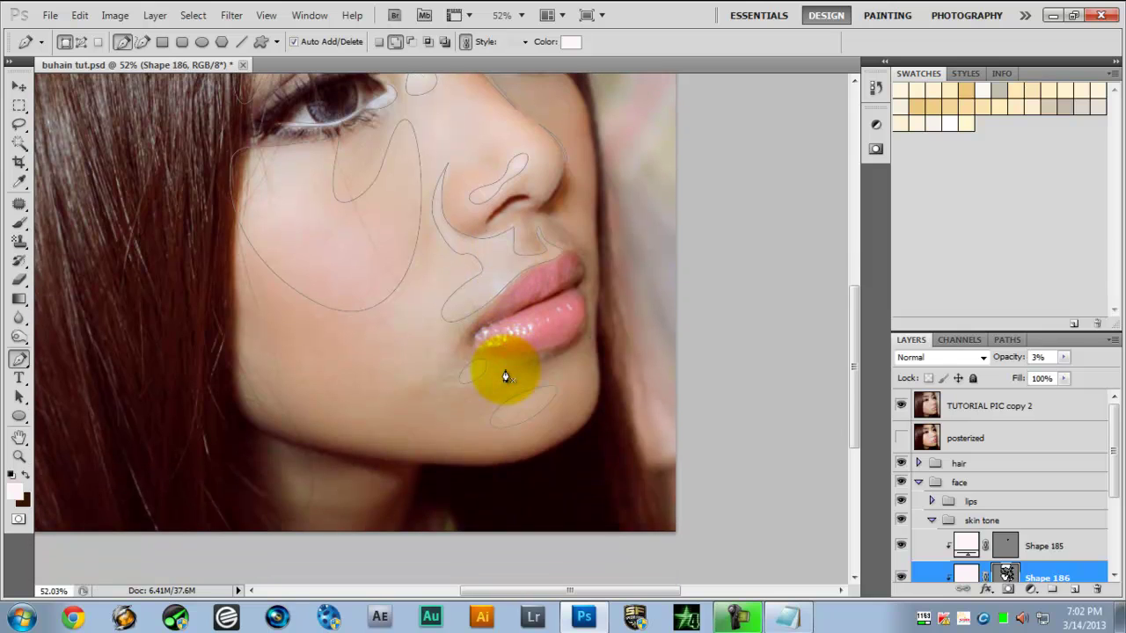
Hide the TUTORIAL PIC copy 2 reference layer to check the vector skin tones
{"action": "scroll", "coordinate": [302, 390], "scroll_direction": "up", "scroll_amount": 2}
{"action": "left_click", "coordinate": [900, 406]}
{"action": "scroll", "coordinate": [447, 355], "scroll_direction": "up", "scroll_amount": 1}
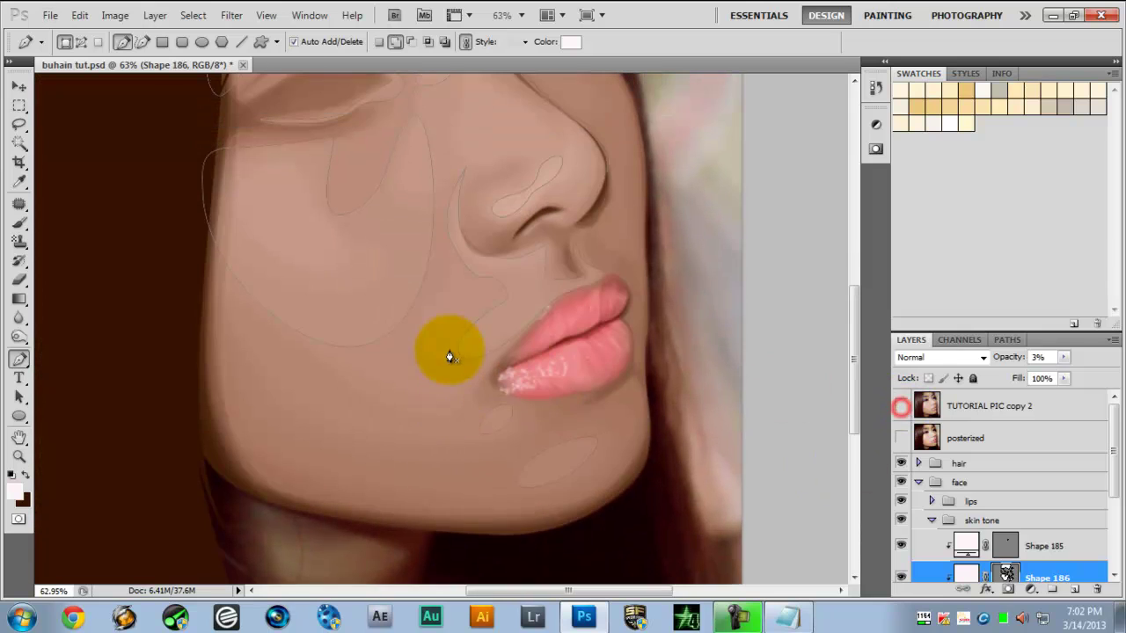
{"action": "scroll", "coordinate": [393, 339], "scroll_direction": "down", "scroll_amount": 2}
Switch to Notepad and replace the note with a message beginning "hindi lang halata sa ngayon. tara game. derechuhin ko na?"
{"action": "key", "text": "alt+Tab"}
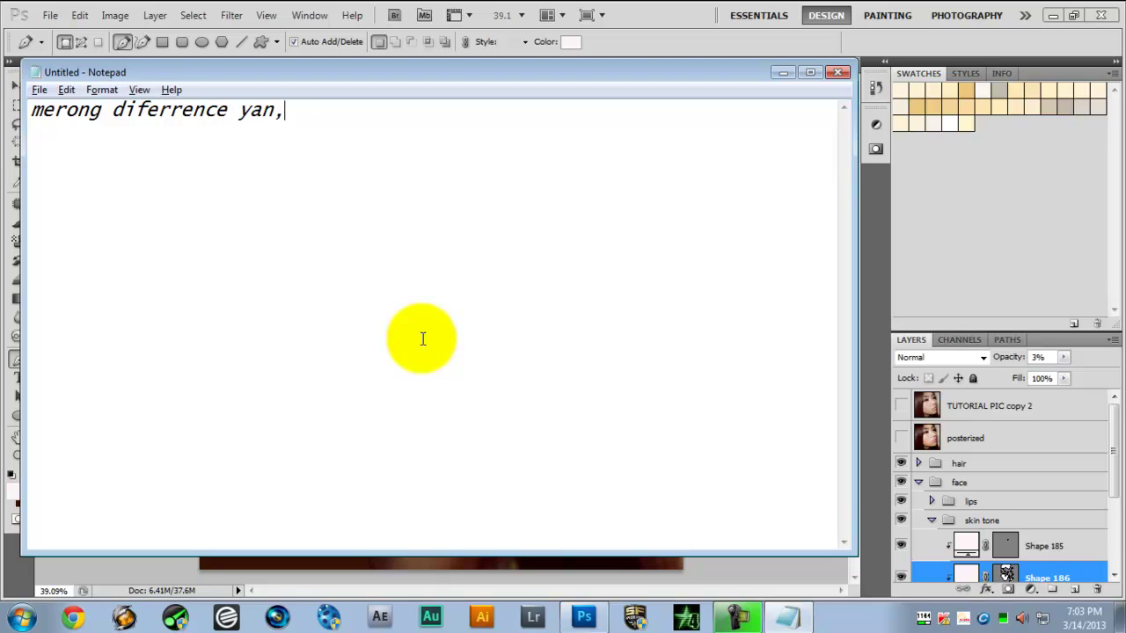
{"action": "key", "text": "ctrl+a"}
{"action": "type", "text": "hi"}
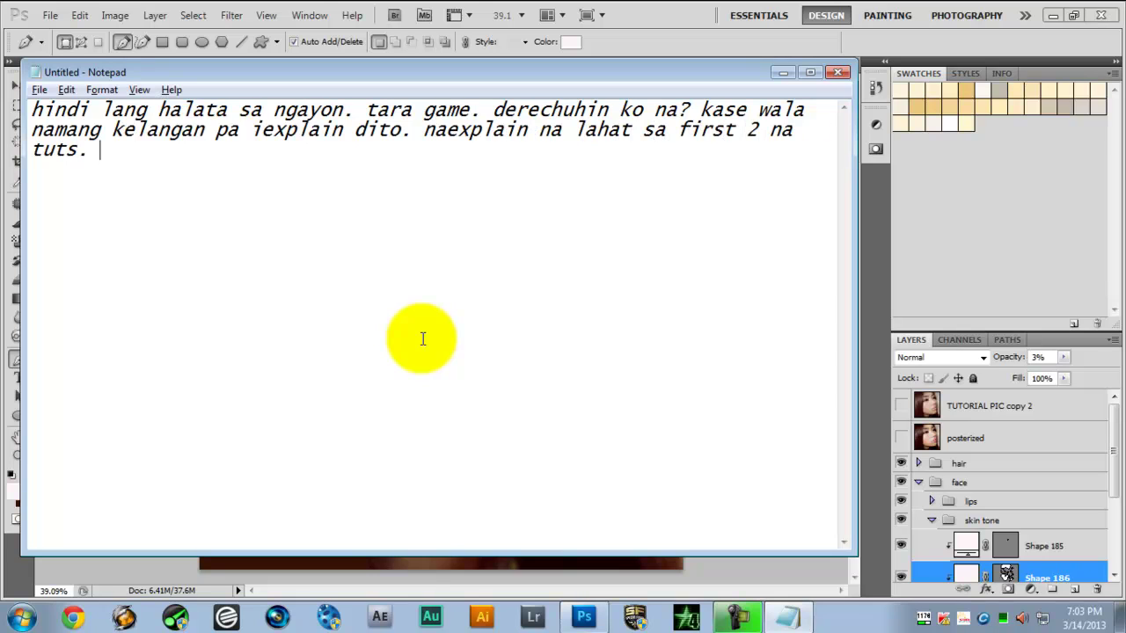
Clear the Notepad message and switch back to Photoshop
{"action": "key", "text": "ctrl+a"}
{"action": "key", "text": "BackSpace"}
{"action": "key", "text": "alt+Tab"}
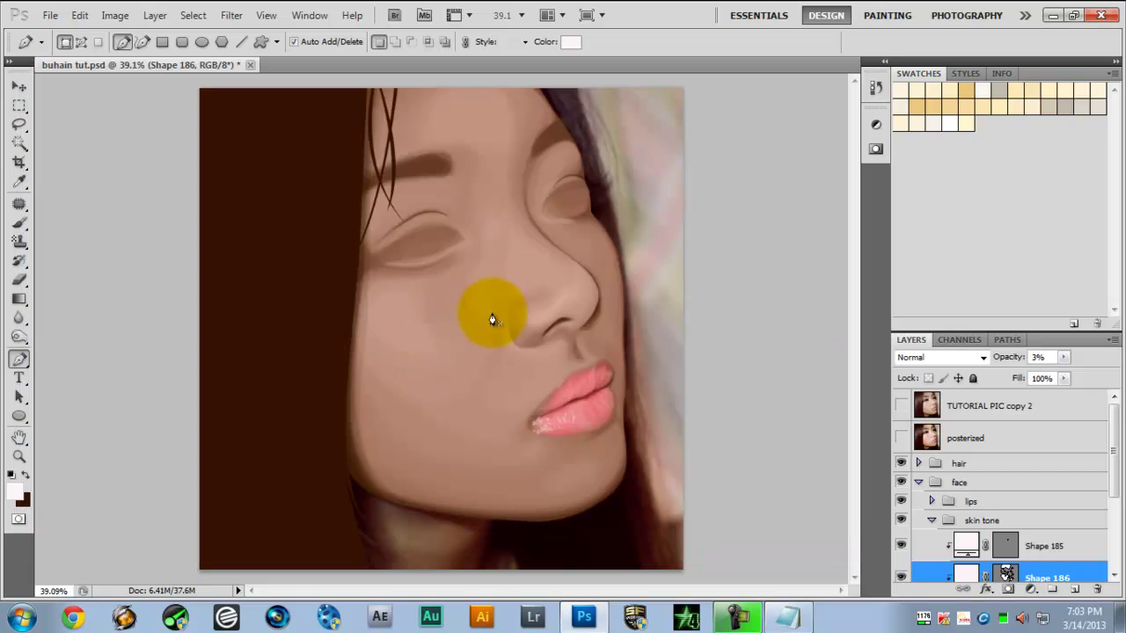
Start a new cheek highlight shape under the near eye, dipping below the lid and rising beside the nose
{"action": "scroll", "coordinate": [495, 379], "scroll_direction": "up", "scroll_amount": 7}
{"action": "scroll", "coordinate": [381, 354], "scroll_direction": "down", "scroll_amount": 2}
{"action": "scroll", "coordinate": [249, 309], "scroll_direction": "up", "scroll_amount": 1}
{"action": "scroll", "coordinate": [409, 329], "scroll_direction": "up", "scroll_amount": 5}
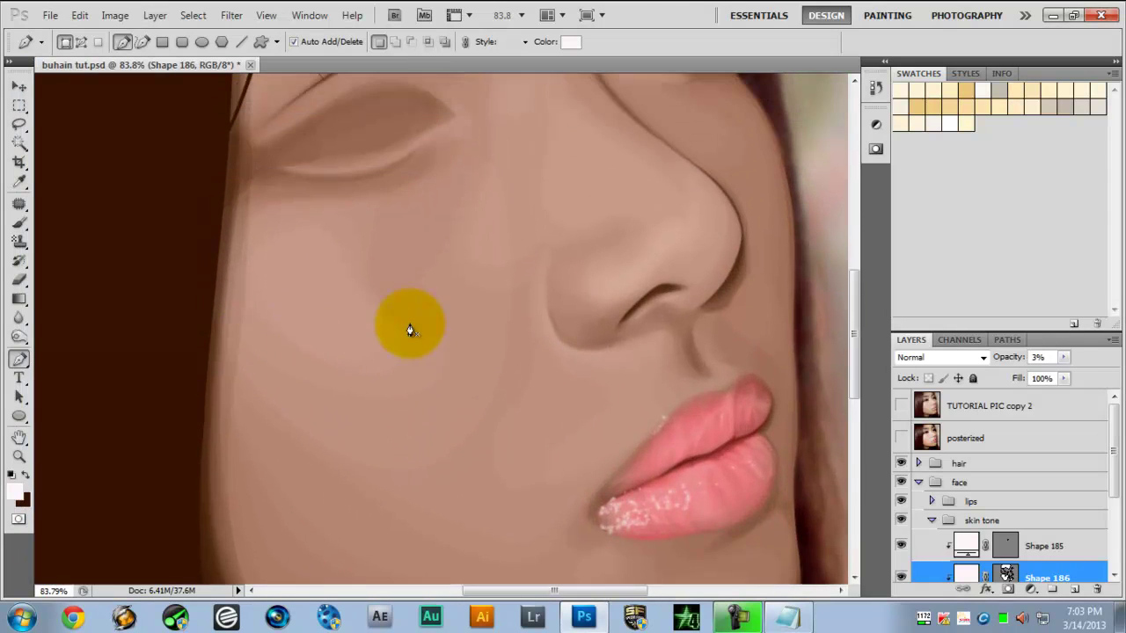
{"action": "left_click_drag", "start_coordinate": [295, 282], "coordinate": [348, 279]}
{"action": "left_click_drag", "start_coordinate": [377, 320], "coordinate": [379, 345]}
{"action": "left_click_drag", "start_coordinate": [468, 271], "coordinate": [483, 226]}
{"action": "left_click_drag", "start_coordinate": [527, 266], "coordinate": [529, 328]}
{"action": "scroll", "coordinate": [505, 403], "scroll_direction": "down", "scroll_amount": 3}
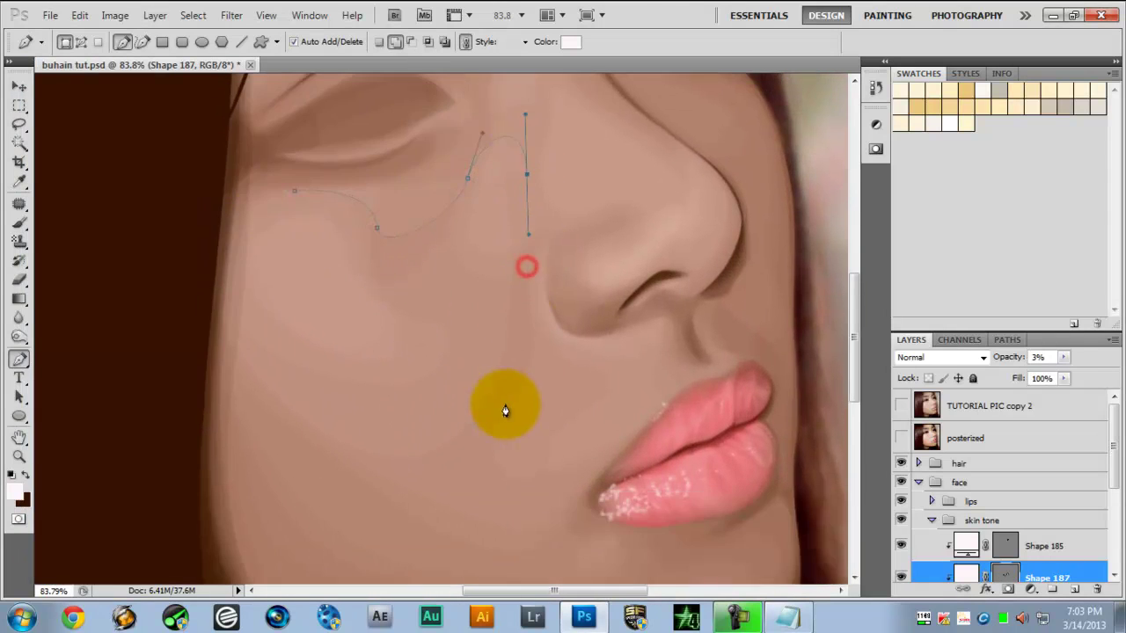
Sweep the cheek outline around the lower cheek and up the hairline, close it and finish the path
{"action": "left_click_drag", "start_coordinate": [463, 448], "coordinate": [394, 495]}
{"action": "left_click_drag", "start_coordinate": [260, 412], "coordinate": [213, 353]}
{"action": "left_click_drag", "start_coordinate": [242, 226], "coordinate": [261, 198]}
{"action": "left_click", "coordinate": [295, 191]}
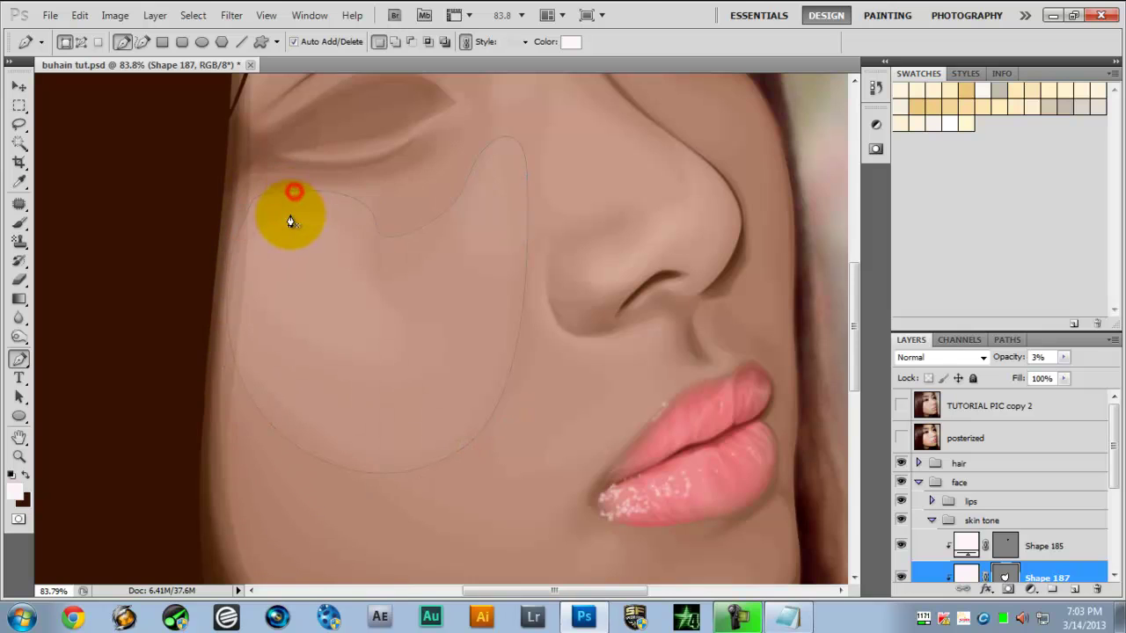
{"action": "scroll", "coordinate": [292, 219], "scroll_direction": "down", "scroll_amount": 4}
{"action": "key", "text": "Return"}
Draw another, larger cheek highlight shape on a new layer, from under the near eye past the nose and around the lower cheek
{"action": "scroll", "coordinate": [291, 219], "scroll_direction": "up", "scroll_amount": 3}
{"action": "left_click_drag", "start_coordinate": [302, 232], "coordinate": [339, 231]}
{"action": "left_click_drag", "start_coordinate": [392, 243], "coordinate": [402, 245]}
{"action": "left_click", "coordinate": [392, 242]}
{"action": "left_click", "coordinate": [471, 189]}
{"action": "left_click_drag", "start_coordinate": [516, 331], "coordinate": [515, 413]}
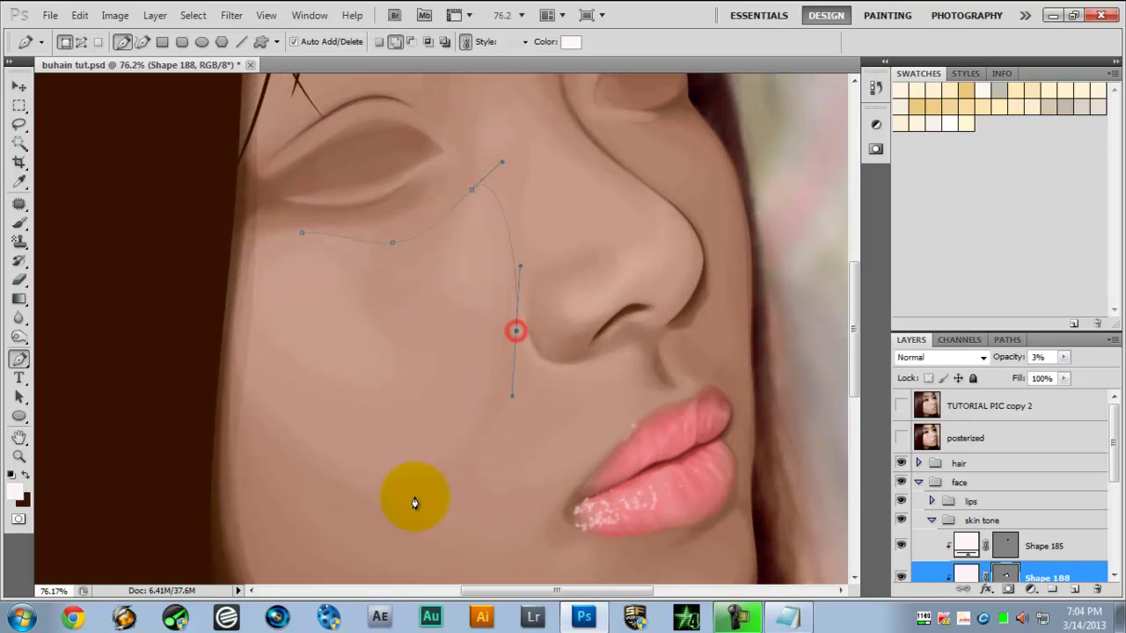
{"action": "left_click_drag", "start_coordinate": [401, 506], "coordinate": [322, 530]}
{"action": "left_click_drag", "start_coordinate": [239, 401], "coordinate": [222, 349]}
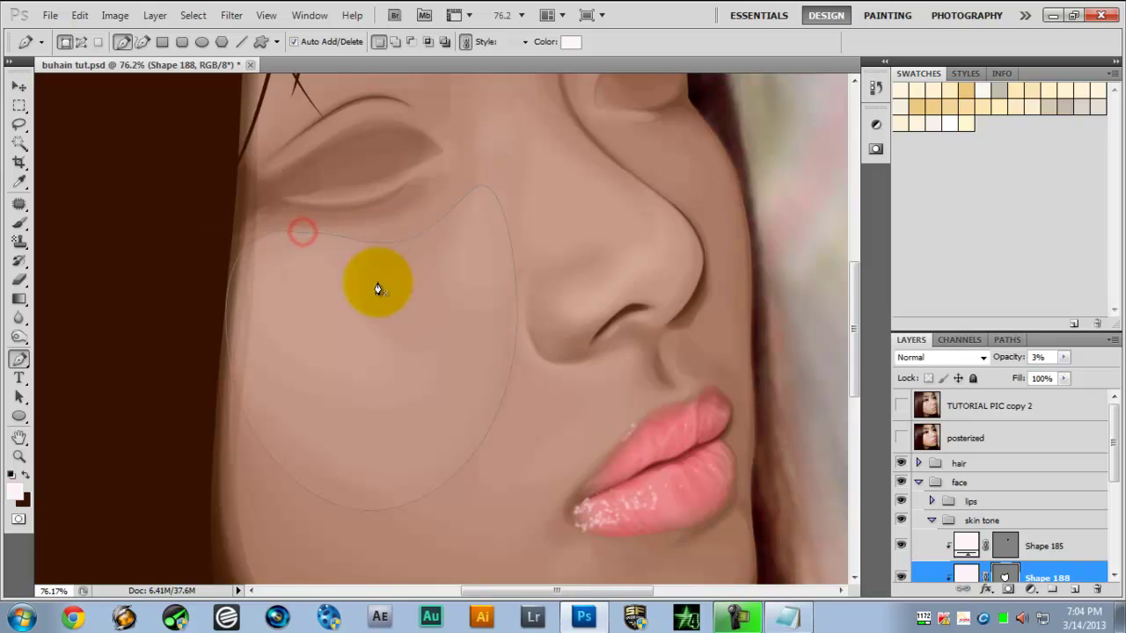
Draw a large closed shape on a new layer enclosing the whole face from above the canvas to below the chin
{"action": "scroll", "coordinate": [378, 286], "scroll_direction": "down", "scroll_amount": 5}
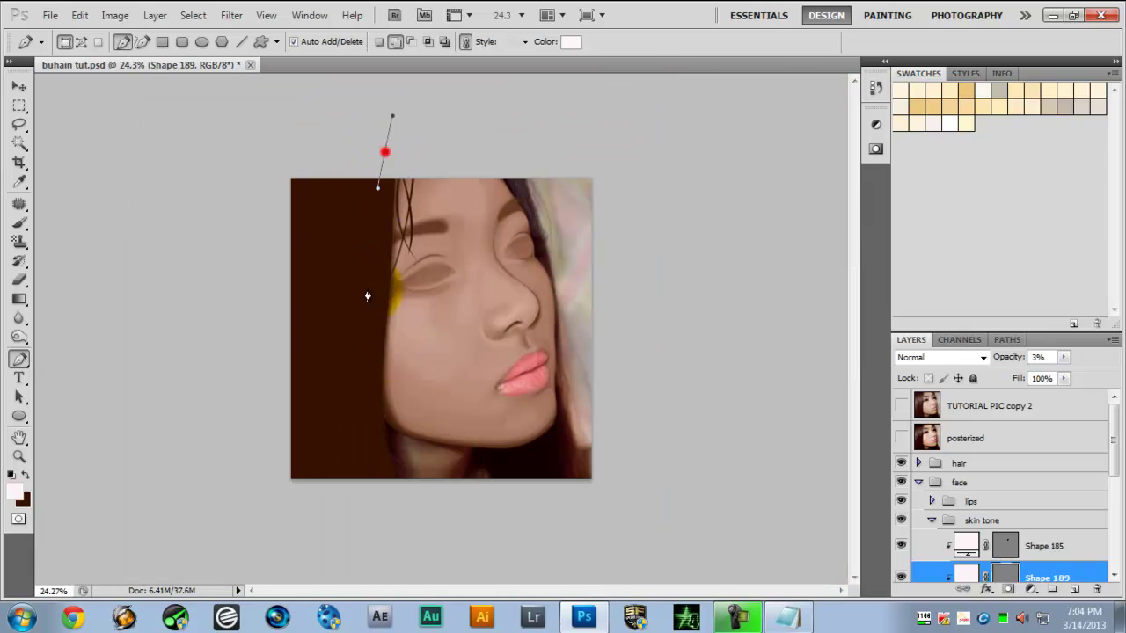
{"action": "left_click_drag", "start_coordinate": [392, 439], "coordinate": [430, 483]}
{"action": "left_click_drag", "start_coordinate": [592, 214], "coordinate": [592, 211]}
{"action": "left_click_drag", "start_coordinate": [505, 137], "coordinate": [490, 136]}
{"action": "left_click", "coordinate": [385, 152]}
{"action": "scroll", "coordinate": [627, 414], "scroll_direction": "up", "scroll_amount": 4}
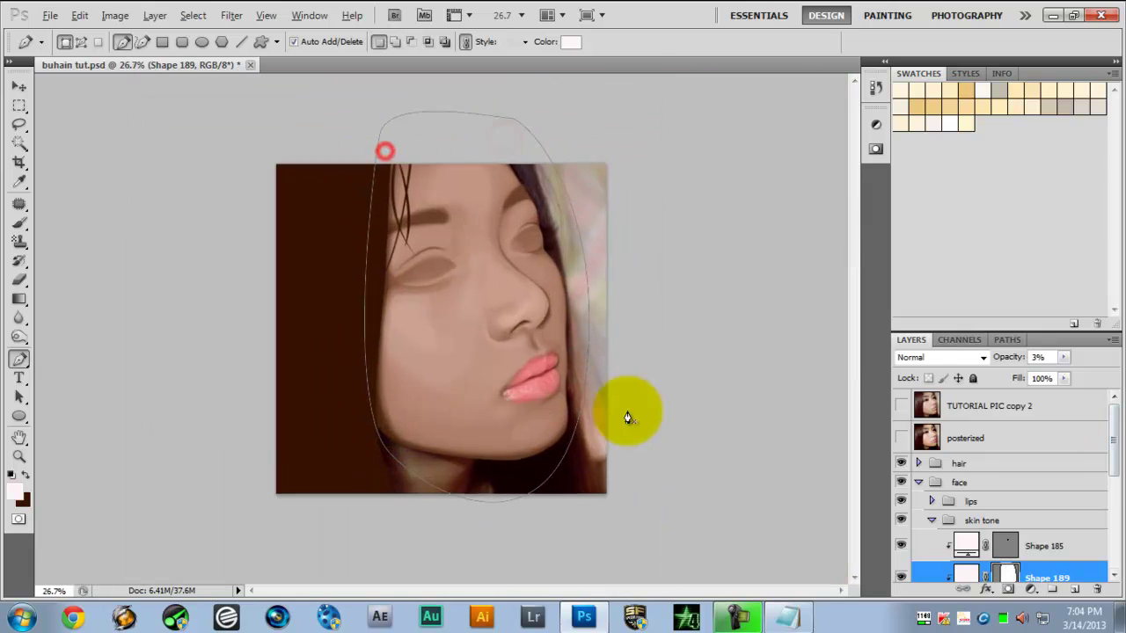
Set the whole-face shape layer's opacity to 5%
{"action": "left_click_drag", "start_coordinate": [1044, 357], "coordinate": [997, 359]}
{"action": "type", "text": "5"}
{"action": "key", "text": "Return"}
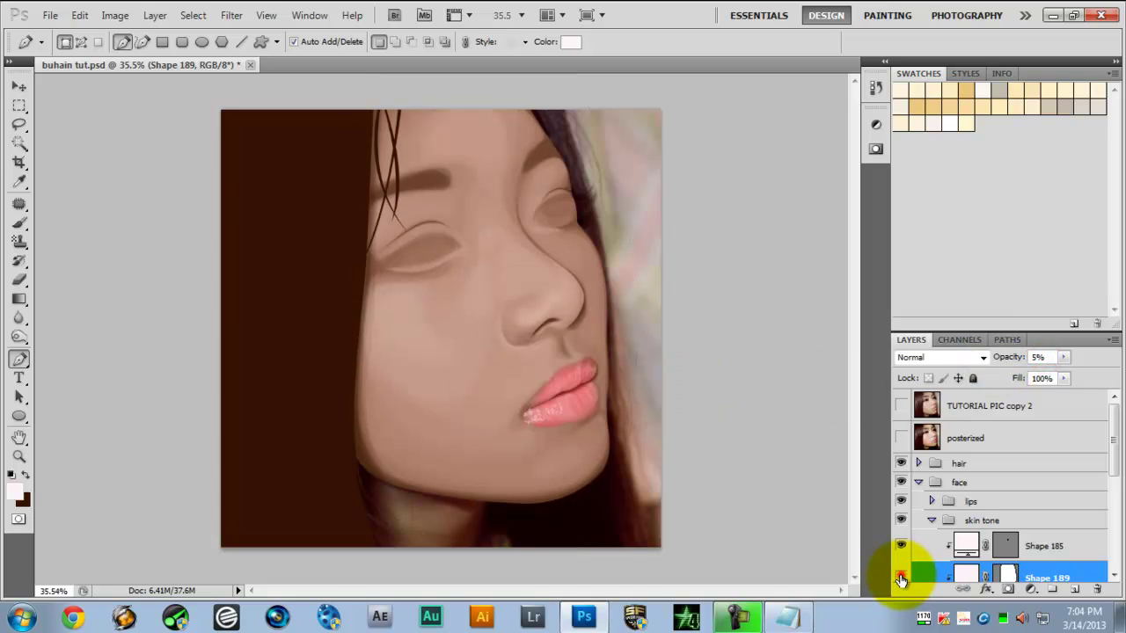
Begin a subtracting outline in the face shape, from above the forehead around the near eyebrow and the near eye opening
{"action": "scroll", "coordinate": [435, 273], "scroll_direction": "up", "scroll_amount": 3}
{"action": "scroll", "coordinate": [430, 147], "scroll_direction": "up", "scroll_amount": 2}
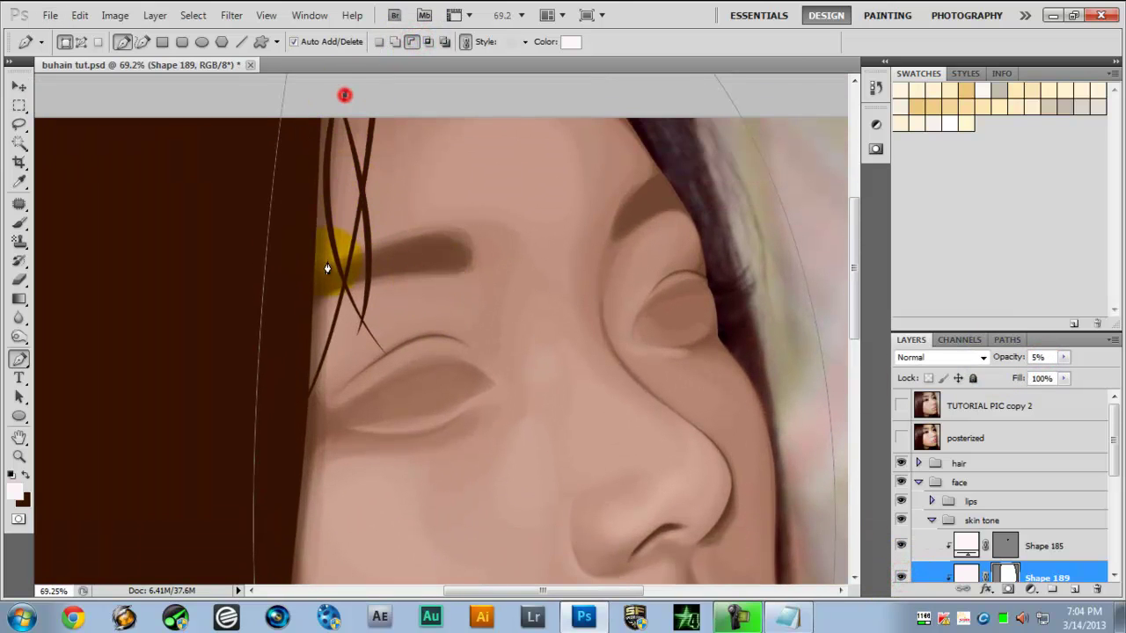
{"action": "left_click_drag", "start_coordinate": [319, 397], "coordinate": [362, 407]}
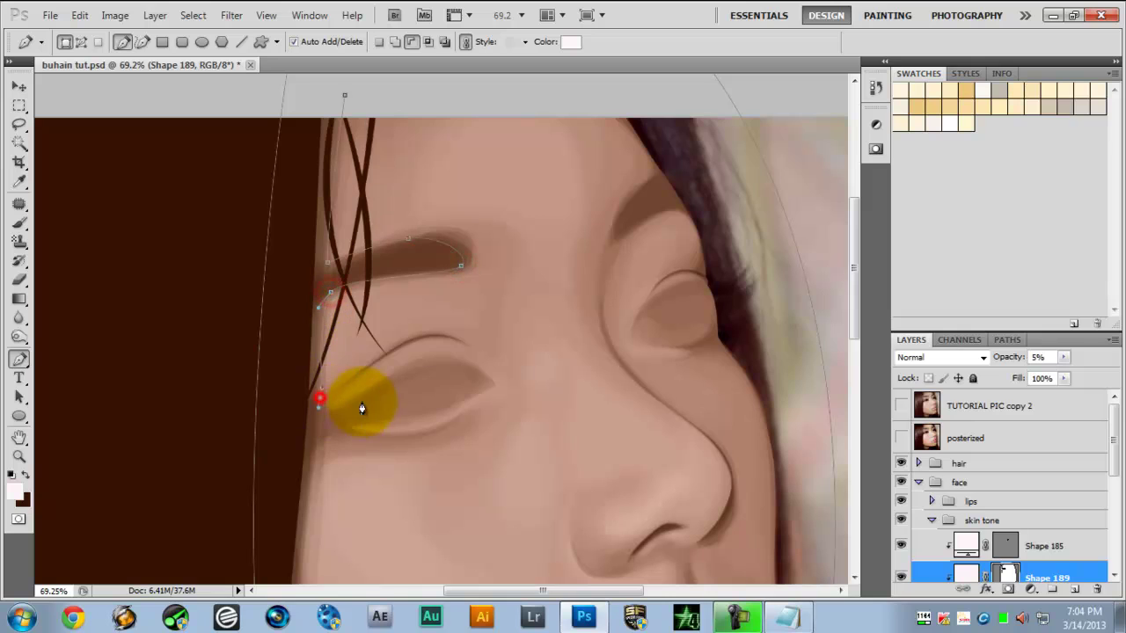
{"action": "left_click", "coordinate": [455, 362]}
{"action": "left_click", "coordinate": [486, 380]}
{"action": "left_click", "coordinate": [452, 404]}
{"action": "left_click", "coordinate": [354, 428]}
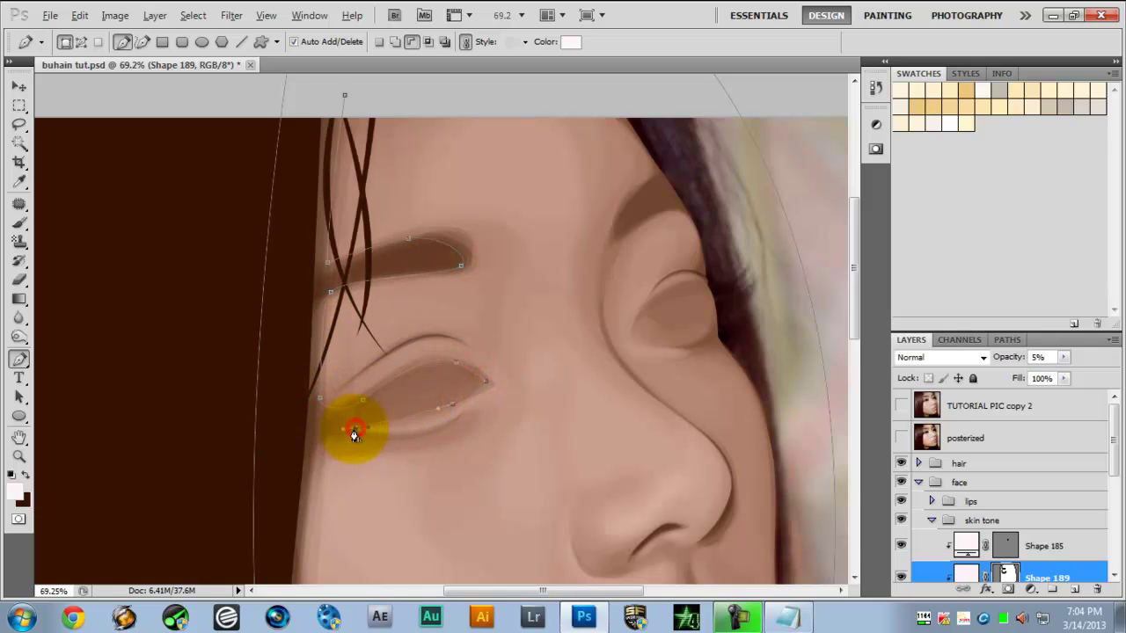
Continue the subtracting outline along the near eye's lower edge and down the near cheek's outer edge
{"action": "left_click_drag", "start_coordinate": [433, 431], "coordinate": [462, 425]}
{"action": "left_click_drag", "start_coordinate": [349, 438], "coordinate": [322, 429]}
{"action": "scroll", "coordinate": [309, 460], "scroll_direction": "down", "scroll_amount": 5}
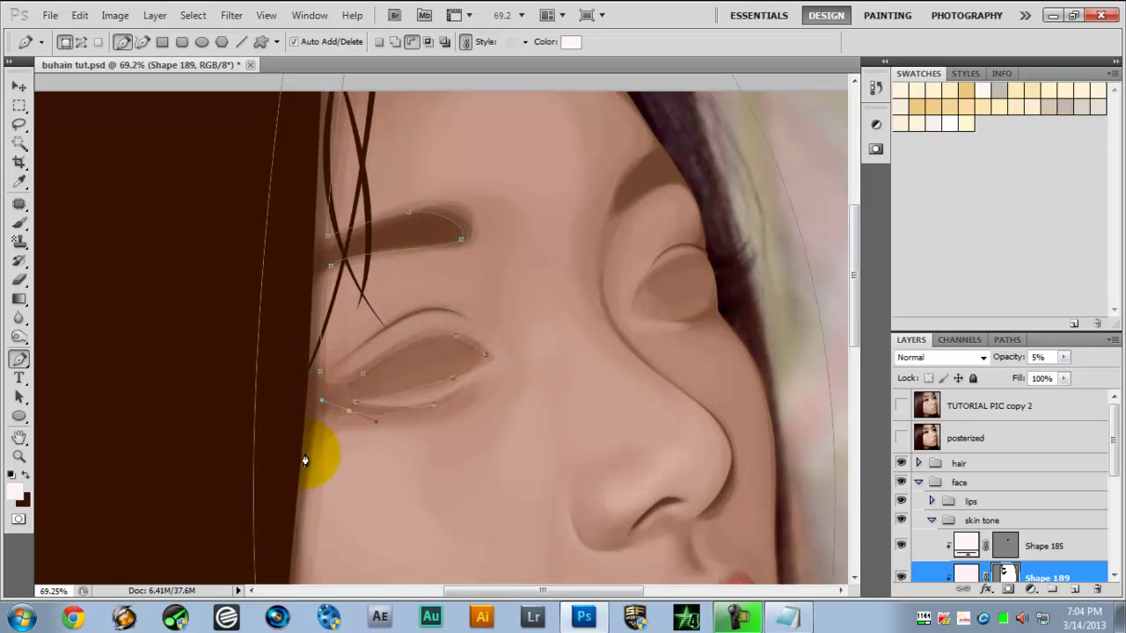
{"action": "scroll", "coordinate": [297, 495], "scroll_direction": "down", "scroll_amount": 2}
{"action": "left_click_drag", "start_coordinate": [406, 533], "coordinate": [407, 534]}
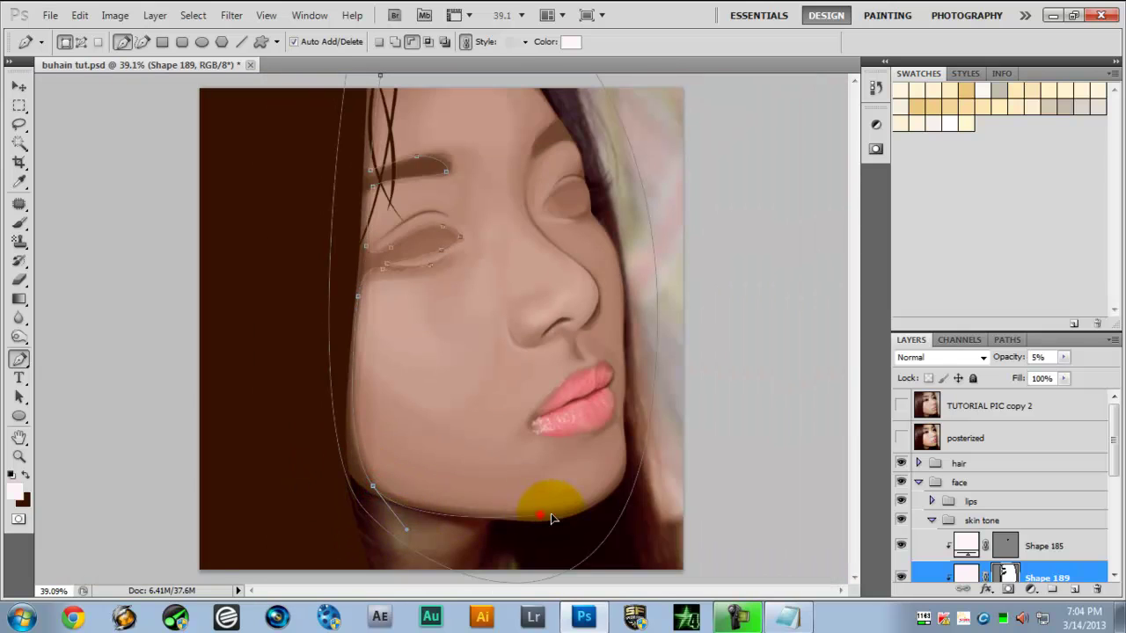
Trace the subtracting outline along the jaw and chin, then close it outside the face above the forehead
{"action": "left_click", "coordinate": [373, 485]}
{"action": "left_click_drag", "start_coordinate": [509, 515], "coordinate": [621, 510]}
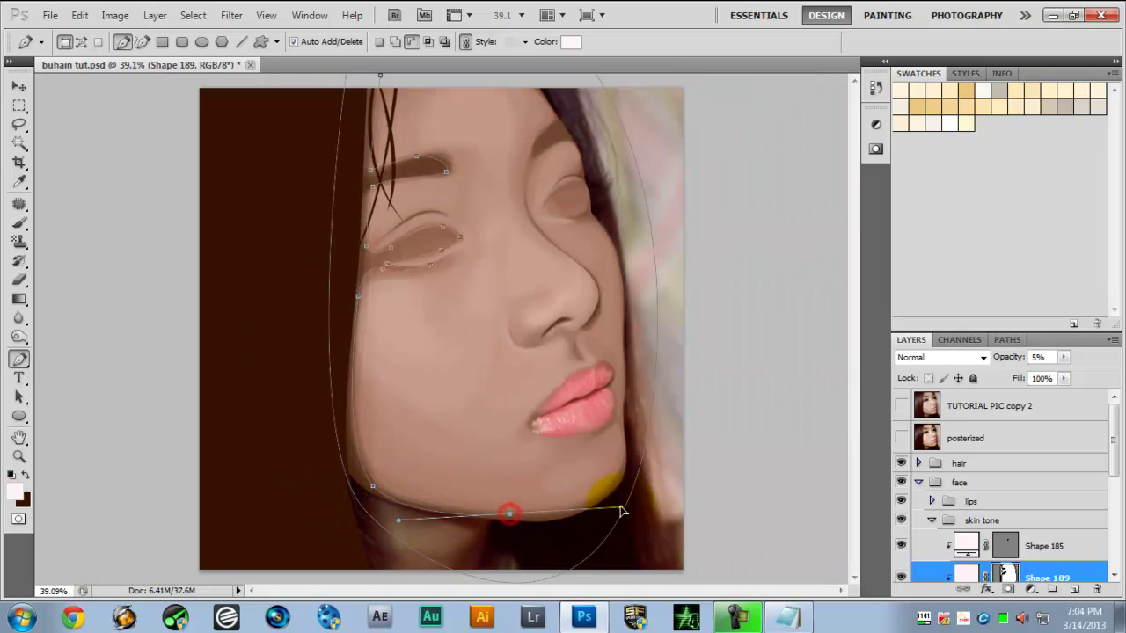
{"action": "left_click", "coordinate": [510, 515]}
{"action": "left_click_drag", "start_coordinate": [631, 455], "coordinate": [648, 389]}
{"action": "left_click", "coordinate": [631, 454]}
{"action": "left_click_drag", "start_coordinate": [554, 547], "coordinate": [355, 545]}
{"action": "left_click_drag", "start_coordinate": [294, 422], "coordinate": [304, 284]}
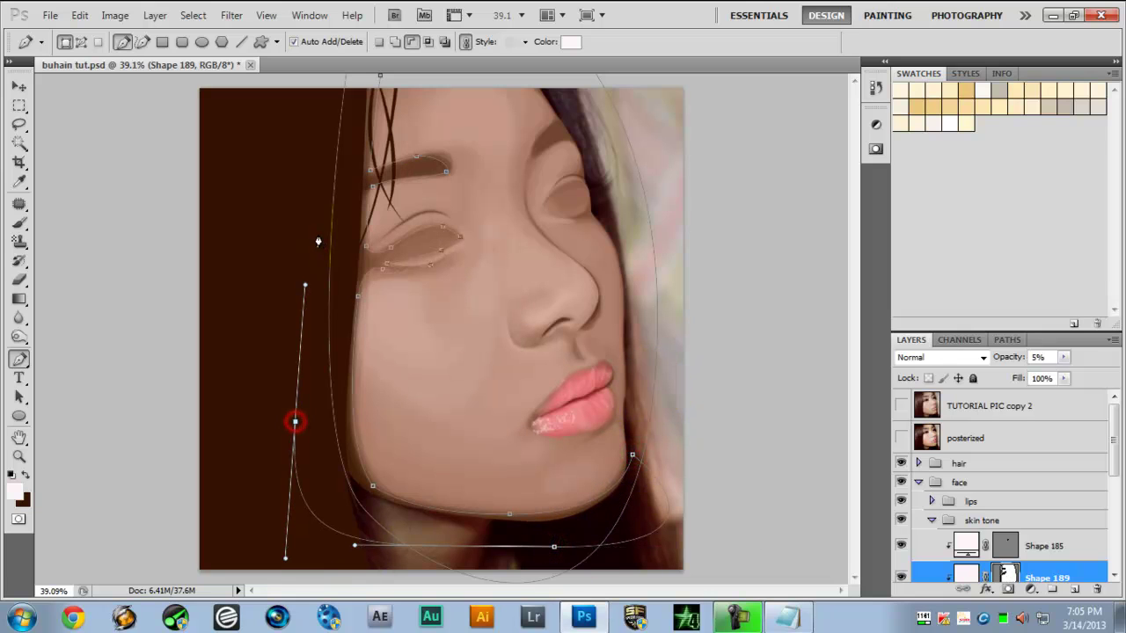
{"action": "left_click_drag", "start_coordinate": [344, 109], "coordinate": [346, 83]}
{"action": "left_click", "coordinate": [380, 76]}
Begin another subtracting outline in the face shape, from above the forehead around the far eyebrow
{"action": "scroll", "coordinate": [479, 195], "scroll_direction": "up", "scroll_amount": 5}
{"action": "left_click_drag", "start_coordinate": [589, 187], "coordinate": [549, 236]}
{"action": "left_click", "coordinate": [506, 305]}
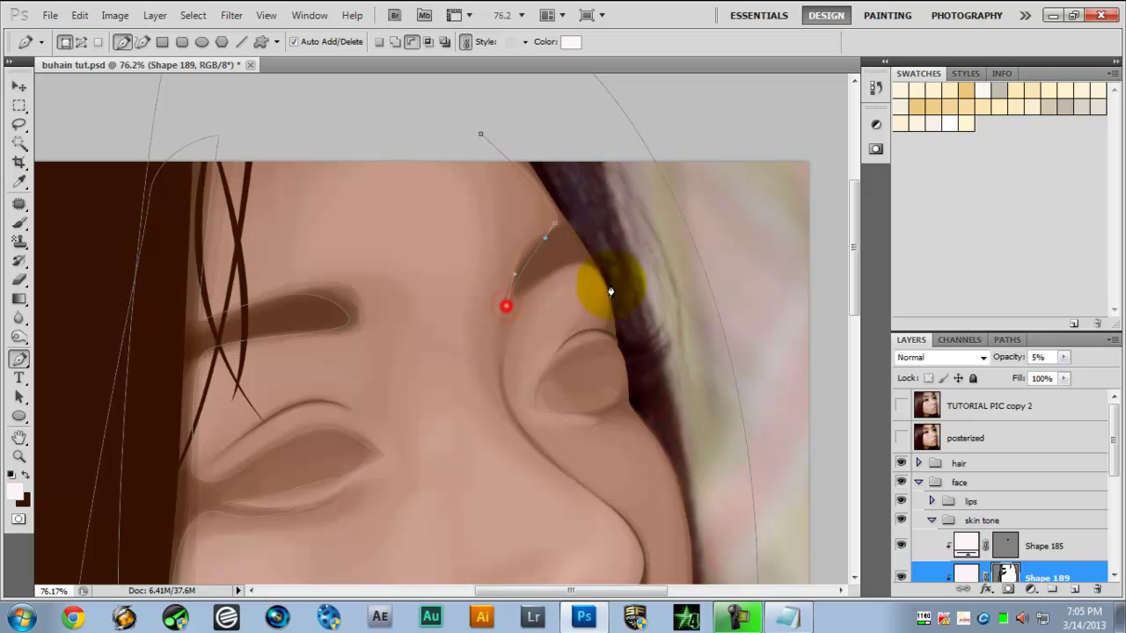
{"action": "left_click_drag", "start_coordinate": [642, 293], "coordinate": [639, 291]}
{"action": "left_click", "coordinate": [600, 326]}
Trace the far eyelid crease with the subtracting outline and close it through the area outside the face
{"action": "scroll", "coordinate": [600, 326], "scroll_direction": "up", "scroll_amount": 10}
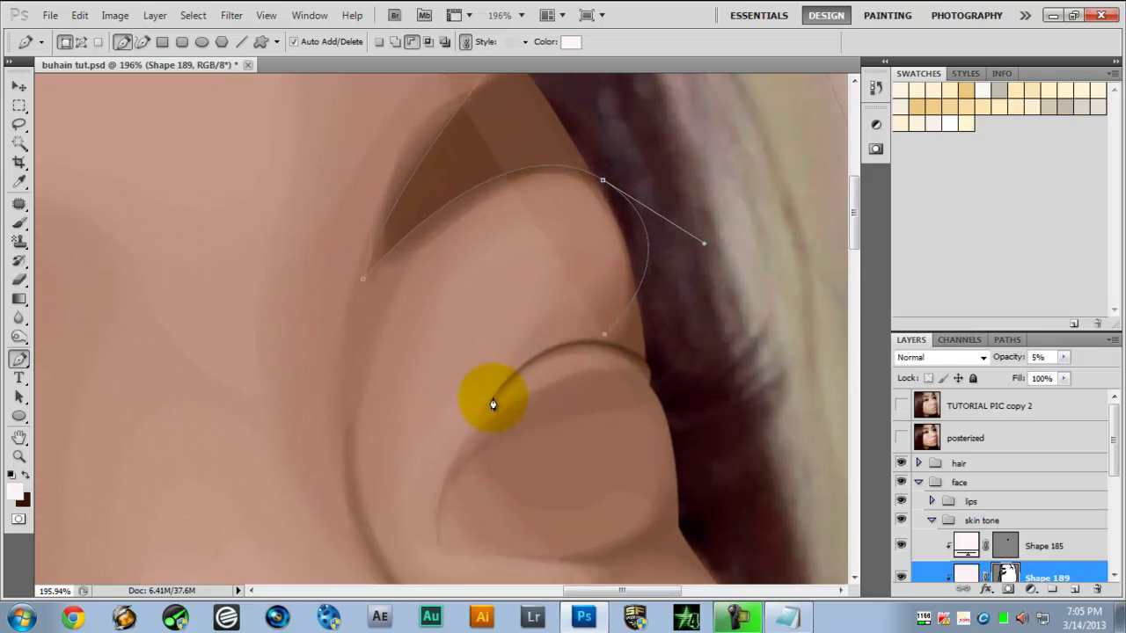
{"action": "left_click_drag", "start_coordinate": [473, 439], "coordinate": [470, 455]}
{"action": "left_click", "coordinate": [494, 399], "text": "alt"}
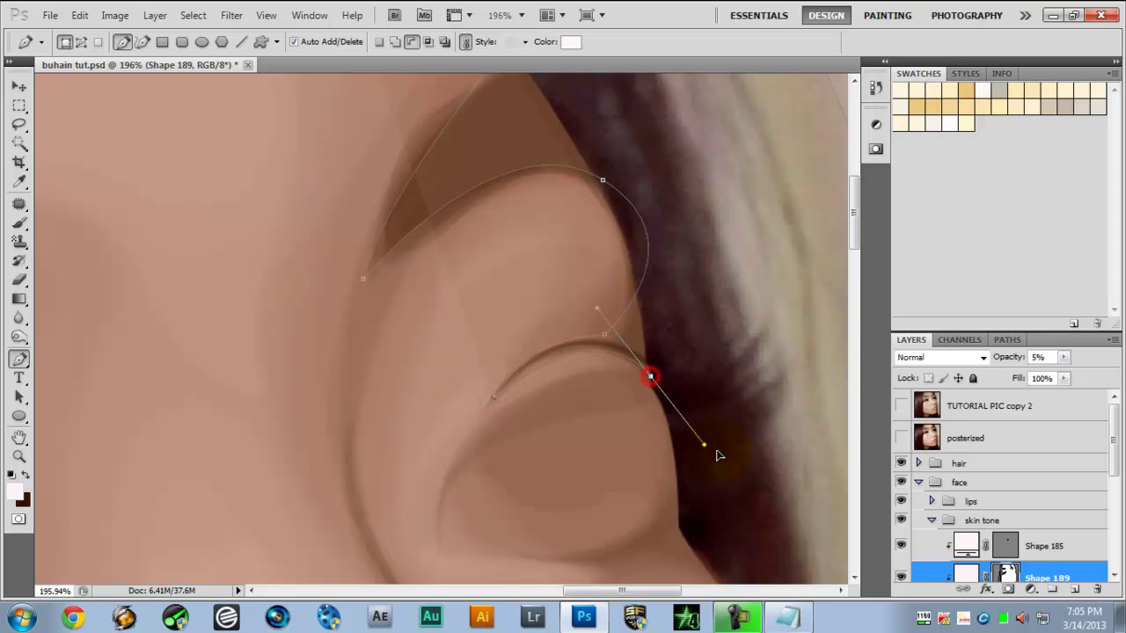
{"action": "left_click_drag", "start_coordinate": [731, 456], "coordinate": [731, 456]}
{"action": "left_click", "coordinate": [651, 377], "text": "alt"}
{"action": "scroll", "coordinate": [675, 371], "scroll_direction": "down", "scroll_amount": 5}
{"action": "left_click_drag", "start_coordinate": [686, 209], "coordinate": [628, 115]}
{"action": "scroll", "coordinate": [628, 118], "scroll_direction": "down", "scroll_amount": 3}
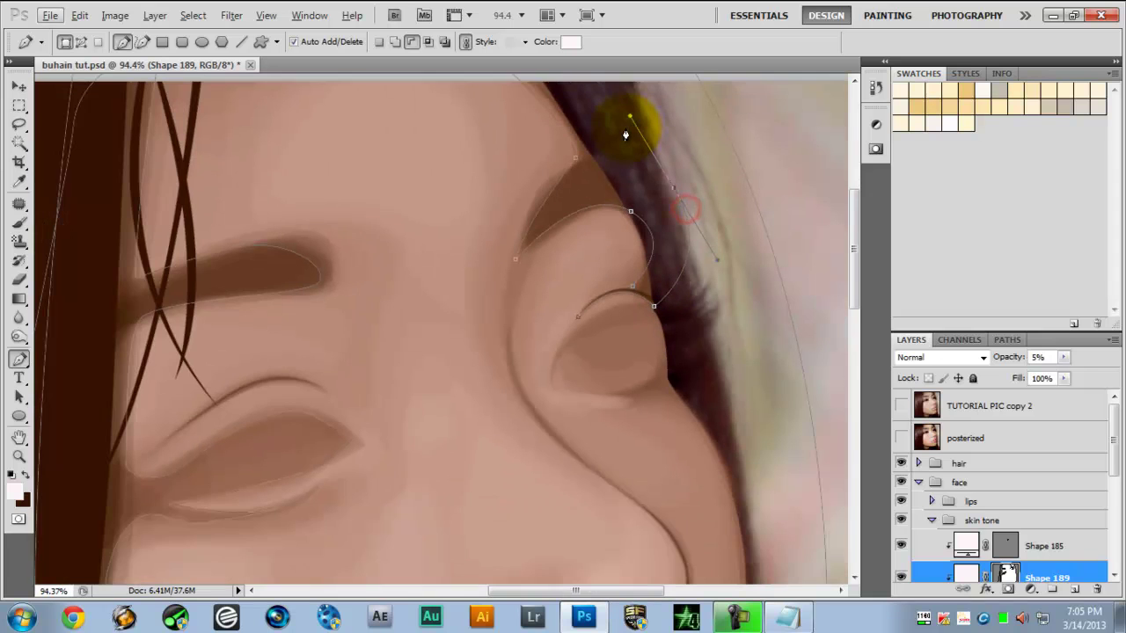
{"action": "scroll", "coordinate": [616, 128], "scroll_direction": "up", "scroll_amount": 2}
Subtract a thin crescent along the crease of the near nose wing from the face shape
{"action": "scroll", "coordinate": [563, 220], "scroll_direction": "down", "scroll_amount": 6}
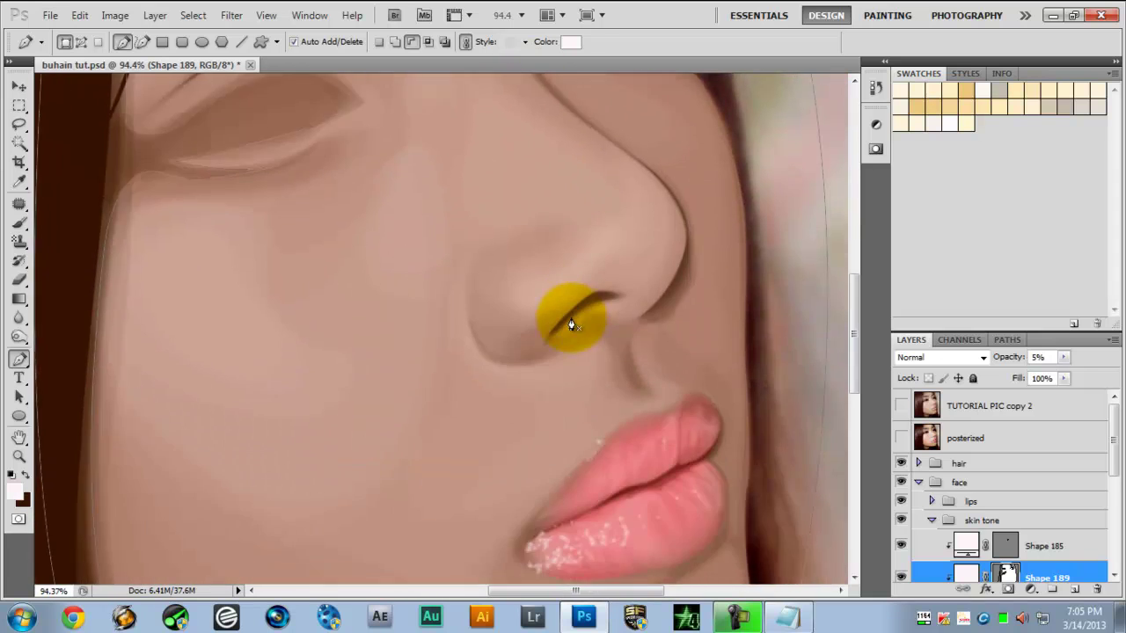
{"action": "scroll", "coordinate": [528, 299], "scroll_direction": "up", "scroll_amount": 3, "text": "alt"}
{"action": "scroll", "coordinate": [453, 259], "scroll_direction": "up", "scroll_amount": 2}
{"action": "scroll", "coordinate": [440, 258], "scroll_direction": "right", "scroll_amount": 2}
{"action": "left_click", "coordinate": [233, 249]}
{"action": "left_click_drag", "start_coordinate": [301, 346], "coordinate": [270, 340]}
{"action": "left_click_drag", "start_coordinate": [233, 249], "coordinate": [224, 212]}
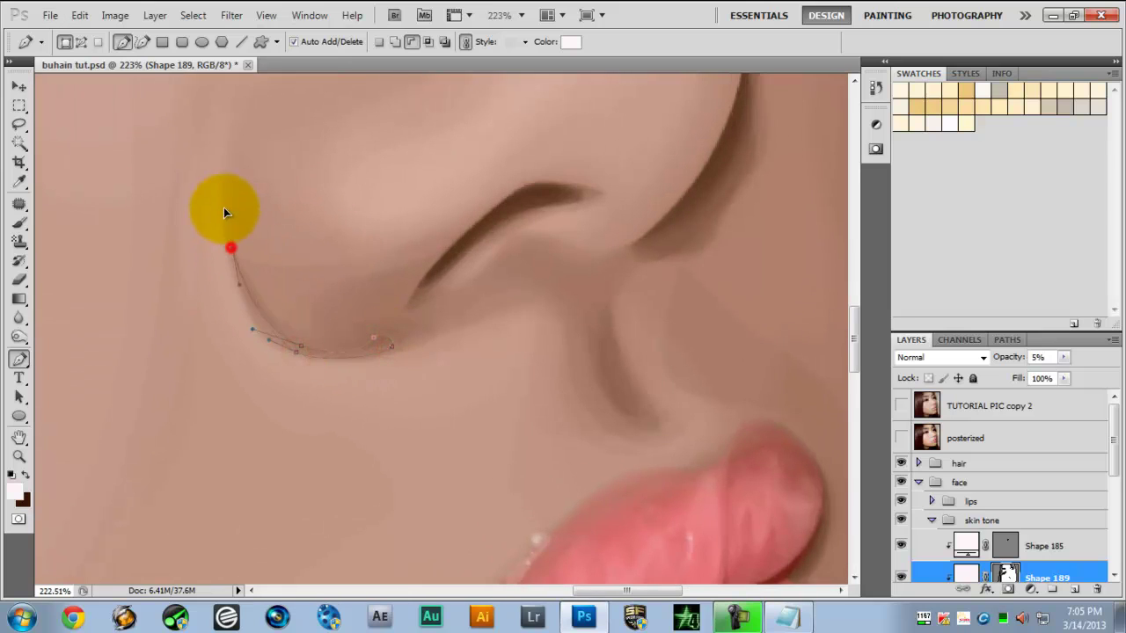
Subtract the dark nostril opening from the face shape with a closed outline
{"action": "left_click_drag", "start_coordinate": [421, 280], "coordinate": [416, 286]}
{"action": "left_click", "coordinate": [421, 304]}
{"action": "left_click_drag", "start_coordinate": [481, 253], "coordinate": [500, 242]}
{"action": "left_click_drag", "start_coordinate": [571, 212], "coordinate": [566, 178]}
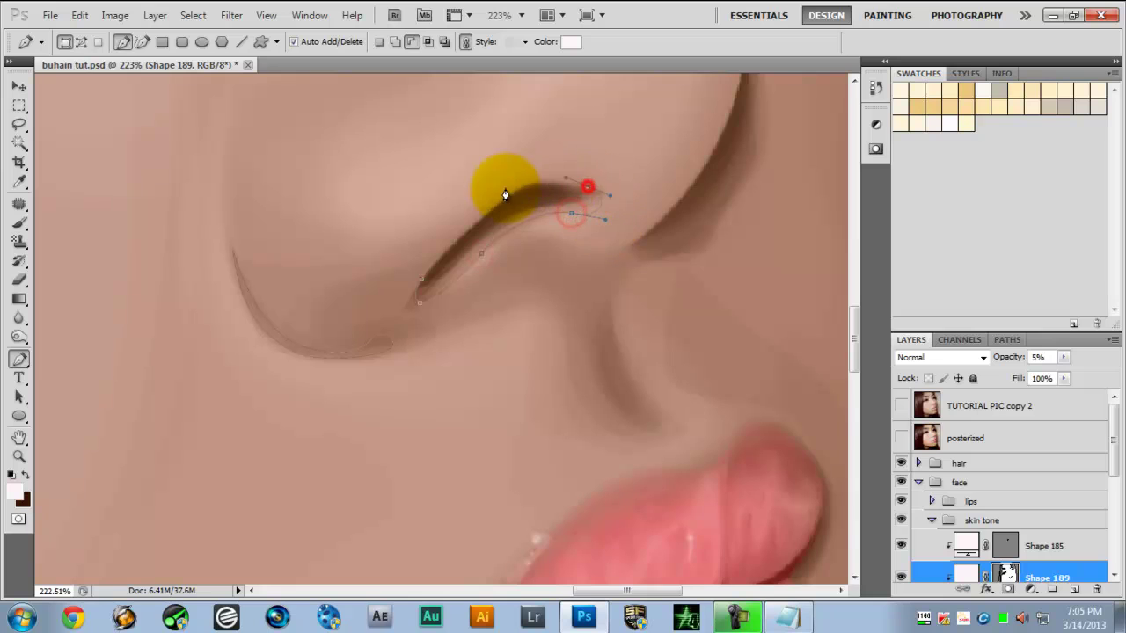
{"action": "left_click_drag", "start_coordinate": [474, 222], "coordinate": [433, 263]}
{"action": "left_click", "coordinate": [422, 279]}
Subtract a small sliver over the philtrum shadow between the nose and the upper lip
{"action": "scroll", "coordinate": [431, 291], "scroll_direction": "right", "scroll_amount": 5}
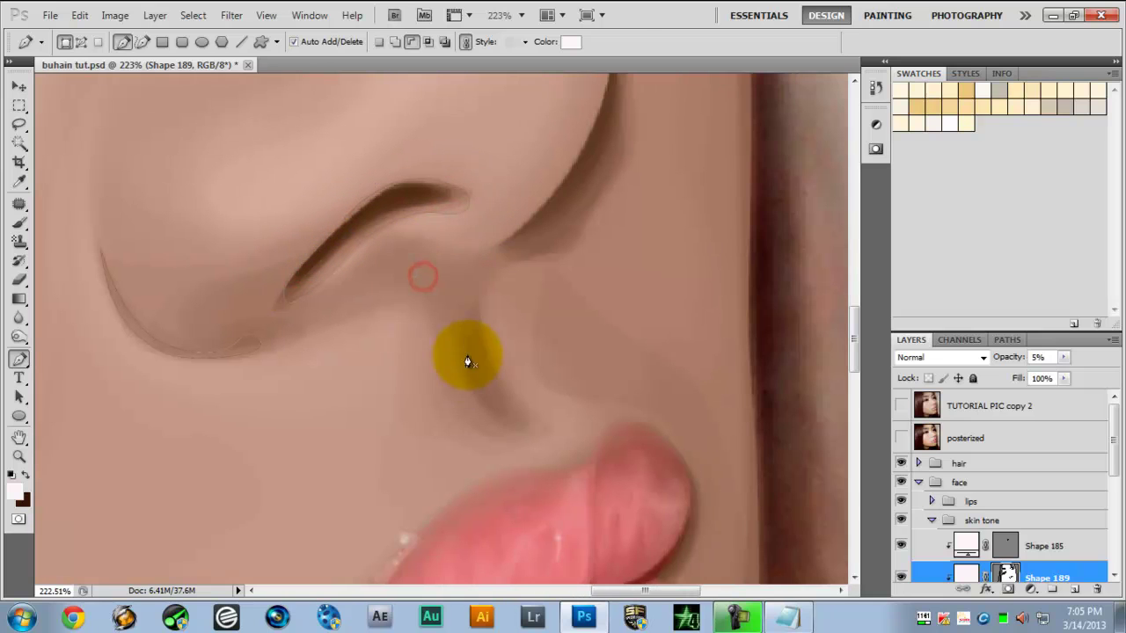
{"action": "left_click_drag", "start_coordinate": [481, 366], "coordinate": [480, 360]}
{"action": "left_click", "coordinate": [477, 341]}
Subtract the shadow along the underside and far edge of the nose tip from the face shape
{"action": "scroll", "coordinate": [558, 271], "scroll_direction": "up", "scroll_amount": 6}
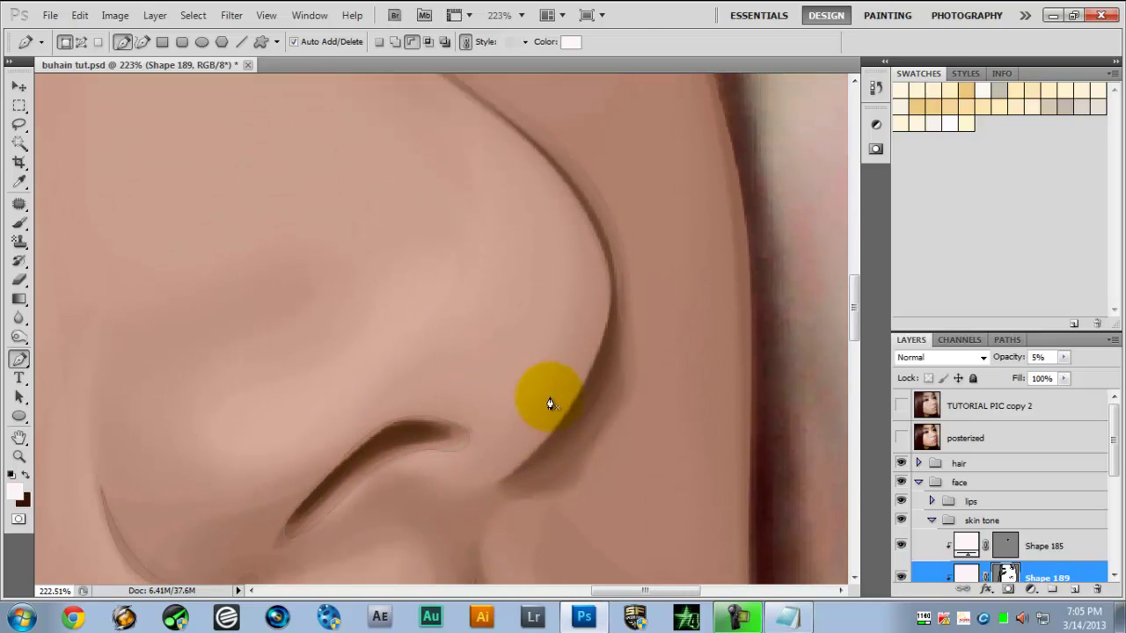
{"action": "scroll", "coordinate": [532, 427], "scroll_direction": "down", "scroll_amount": 1}
{"action": "left_click_drag", "start_coordinate": [503, 450], "coordinate": [521, 438]}
{"action": "left_click_drag", "start_coordinate": [604, 303], "coordinate": [616, 249]}
{"action": "left_click", "coordinate": [587, 190]}
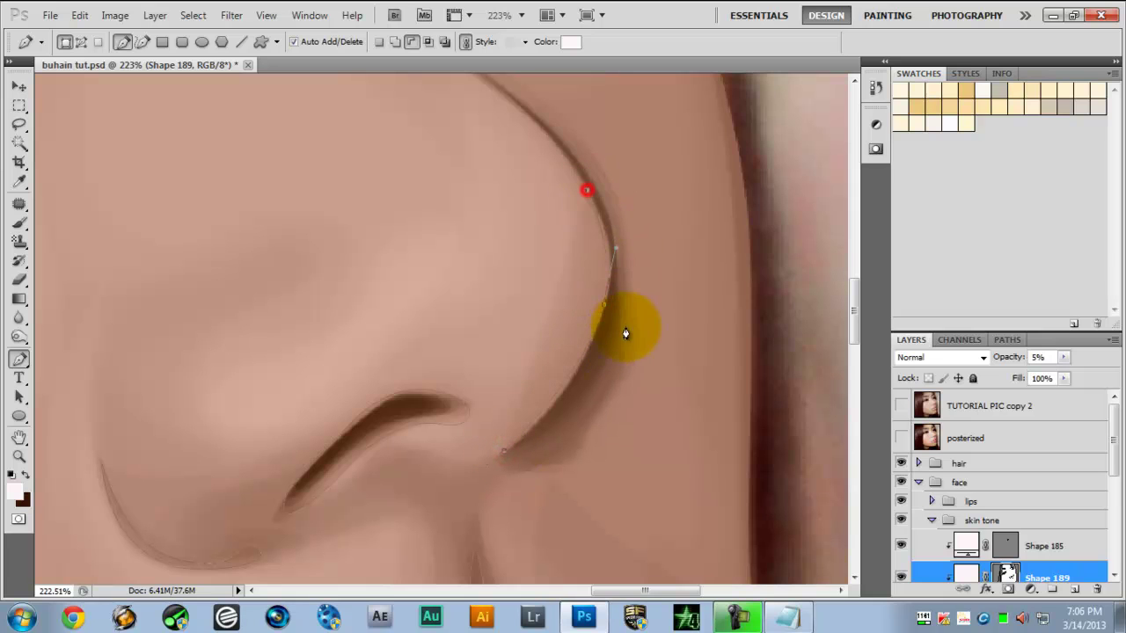
{"action": "left_click_drag", "start_coordinate": [526, 473], "coordinate": [499, 473]}
{"action": "left_click", "coordinate": [503, 453]}
Subtract a thin sliver along the dark contour of the nose bridge beside the far eye
{"action": "scroll", "coordinate": [505, 458], "scroll_direction": "down", "scroll_amount": 5}
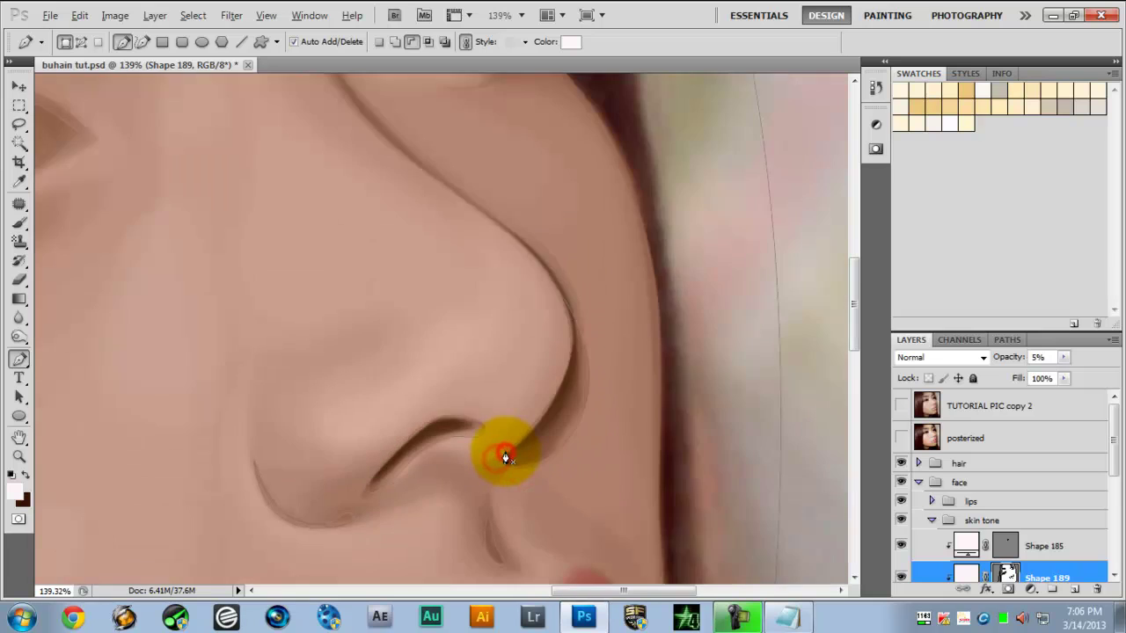
{"action": "scroll", "coordinate": [466, 343], "scroll_direction": "up", "scroll_amount": 3}
{"action": "left_click", "coordinate": [520, 307]}
{"action": "left_click_drag", "start_coordinate": [419, 169], "coordinate": [404, 96]}
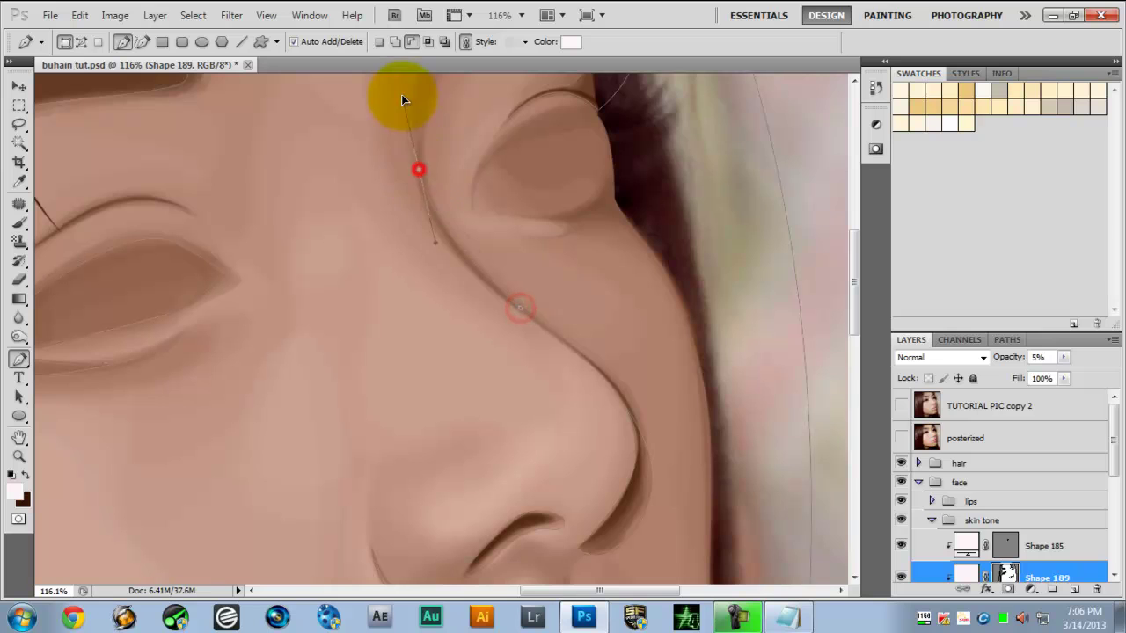
{"action": "left_click_drag", "start_coordinate": [519, 307], "coordinate": [602, 354]}
Subtract the far eye's lower edge and the far cheek's outer edge with a closed outline, then deselect the path
{"action": "scroll", "coordinate": [631, 379], "scroll_direction": "down", "scroll_amount": 3}
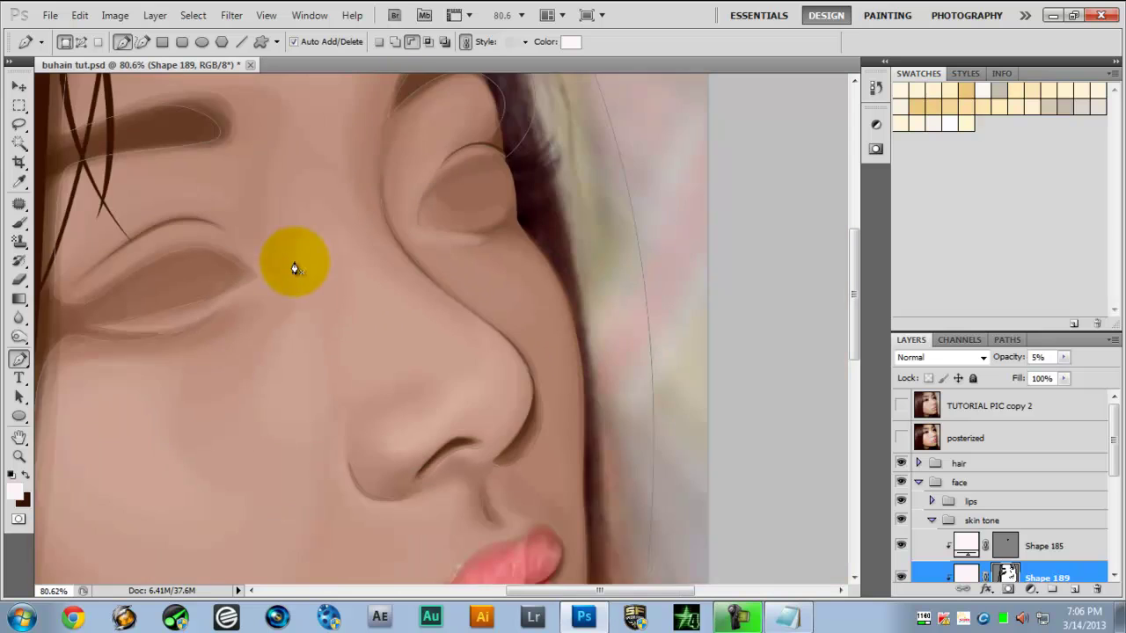
{"action": "scroll", "coordinate": [294, 264], "scroll_direction": "down", "scroll_amount": 1}
{"action": "scroll", "coordinate": [430, 220], "scroll_direction": "up", "scroll_amount": 4}
{"action": "left_click", "coordinate": [462, 129]}
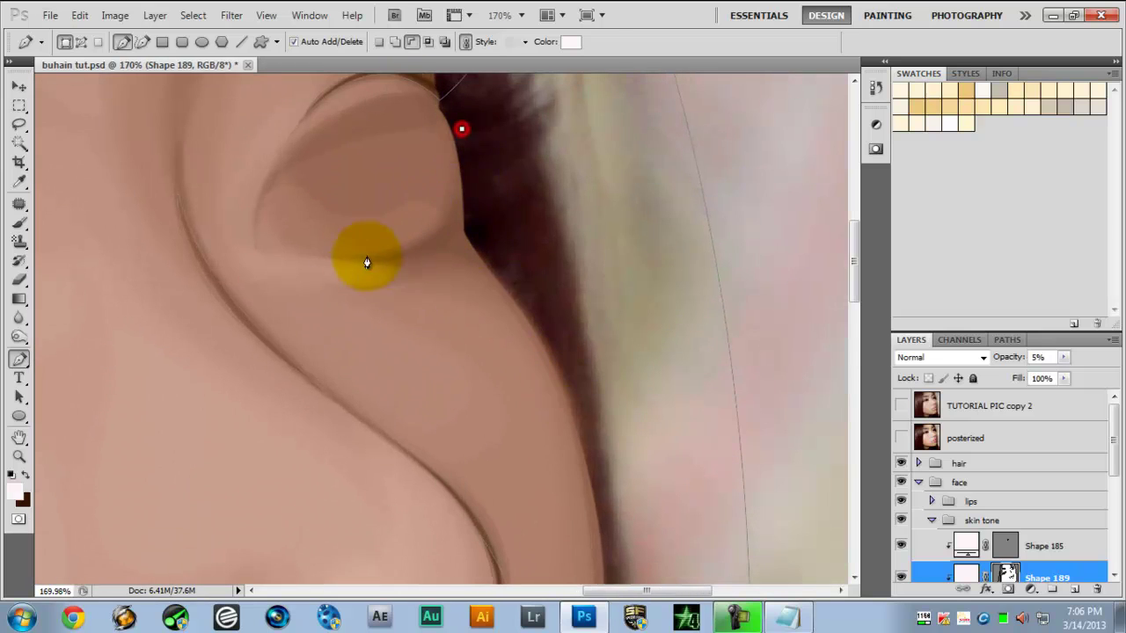
{"action": "left_click_drag", "start_coordinate": [343, 256], "coordinate": [201, 246]}
{"action": "left_click", "coordinate": [344, 256], "text": "alt"}
{"action": "left_click_drag", "start_coordinate": [403, 272], "coordinate": [536, 330]}
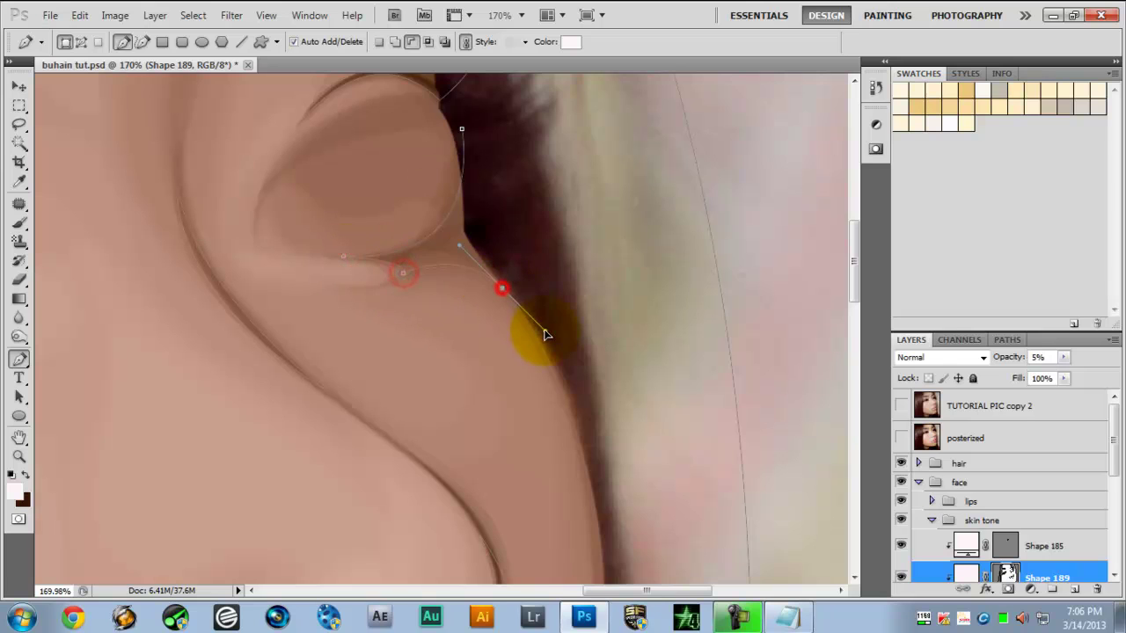
{"action": "scroll", "coordinate": [540, 334], "scroll_direction": "down", "scroll_amount": 5}
{"action": "left_click_drag", "start_coordinate": [565, 380], "coordinate": [636, 361]}
{"action": "scroll", "coordinate": [577, 464], "scroll_direction": "down", "scroll_amount": 1}
{"action": "scroll", "coordinate": [637, 310], "scroll_direction": "up", "scroll_amount": 2}
{"action": "left_click_drag", "start_coordinate": [616, 233], "coordinate": [587, 181]}
{"action": "scroll", "coordinate": [563, 237], "scroll_direction": "up", "scroll_amount": 2}
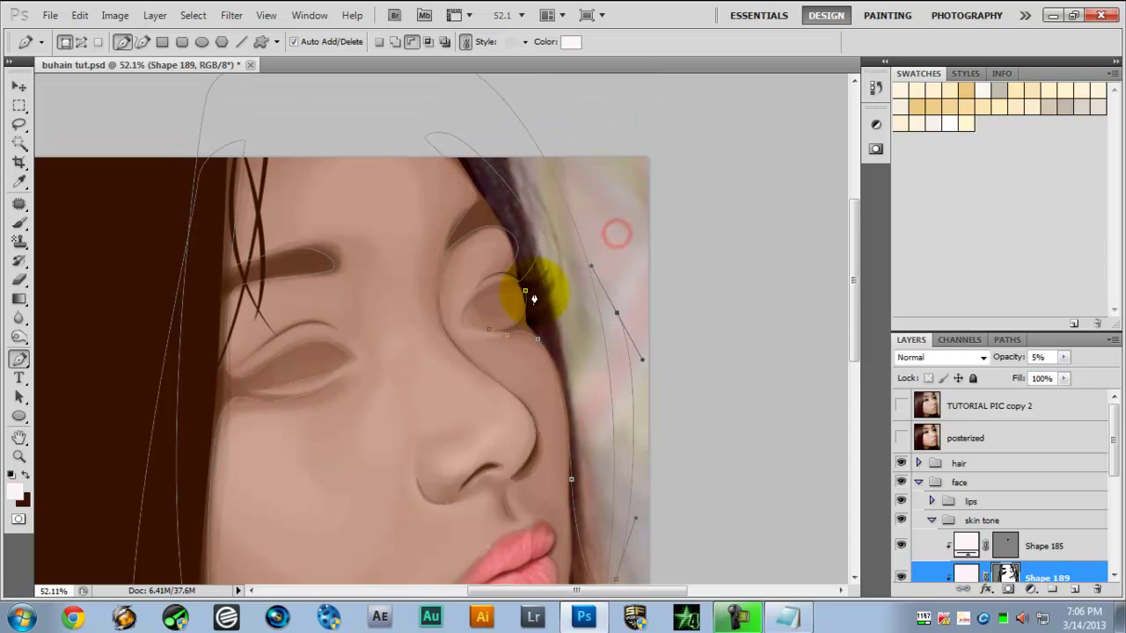
{"action": "scroll", "coordinate": [519, 297], "scroll_direction": "down", "scroll_amount": 2}
{"action": "key", "text": "Return"}
Draw another large closed shape on a new layer enclosing the whole face, from below the chin to above the canvas
{"action": "scroll", "coordinate": [380, 354], "scroll_direction": "up", "scroll_amount": 2}
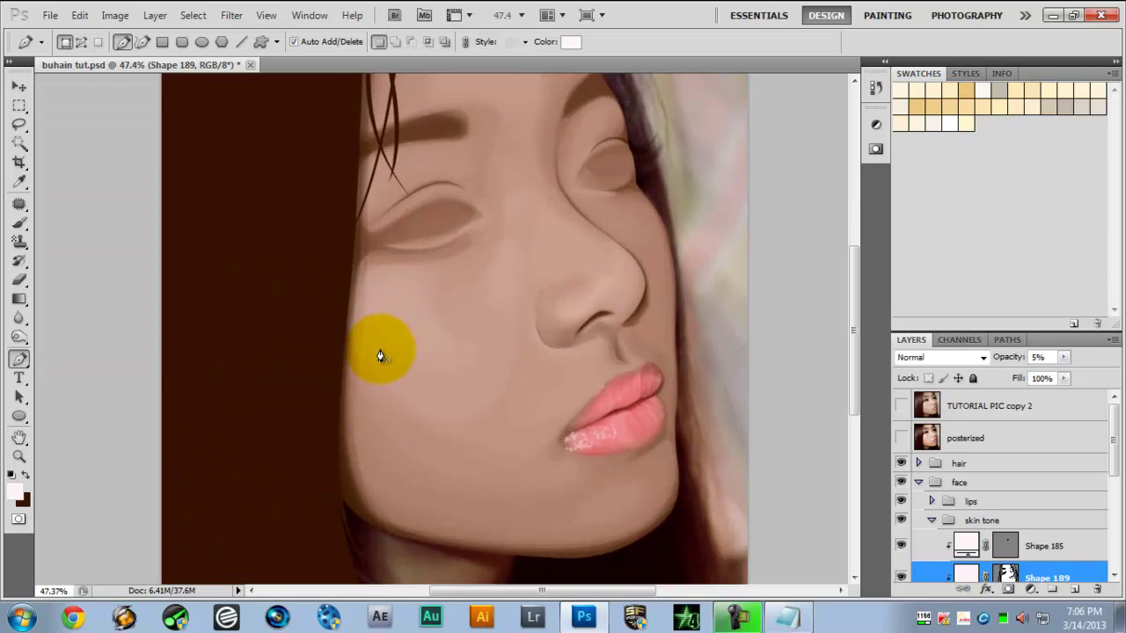
{"action": "scroll", "coordinate": [380, 354], "scroll_direction": "down", "scroll_amount": 2}
{"action": "left_click_drag", "start_coordinate": [338, 323], "coordinate": [338, 385]}
{"action": "left_click_drag", "start_coordinate": [386, 493], "coordinate": [435, 522]}
{"action": "left_click_drag", "start_coordinate": [646, 436], "coordinate": [638, 353]}
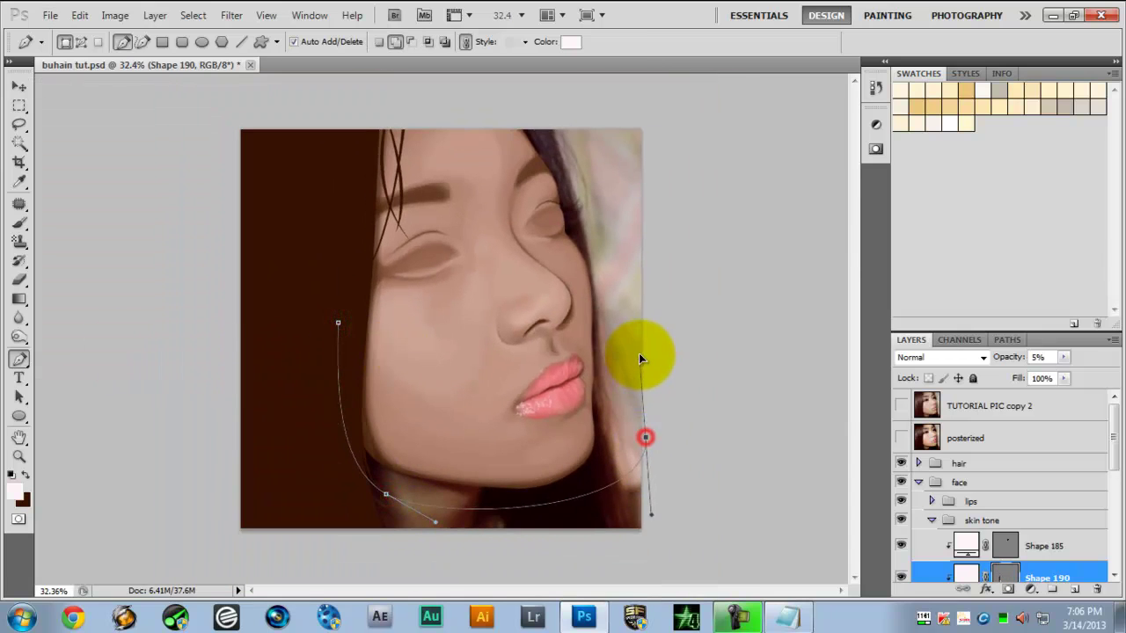
{"action": "left_click", "coordinate": [606, 191]}
{"action": "left_click_drag", "start_coordinate": [483, 97], "coordinate": [427, 97]}
{"action": "left_click_drag", "start_coordinate": [361, 183], "coordinate": [354, 304]}
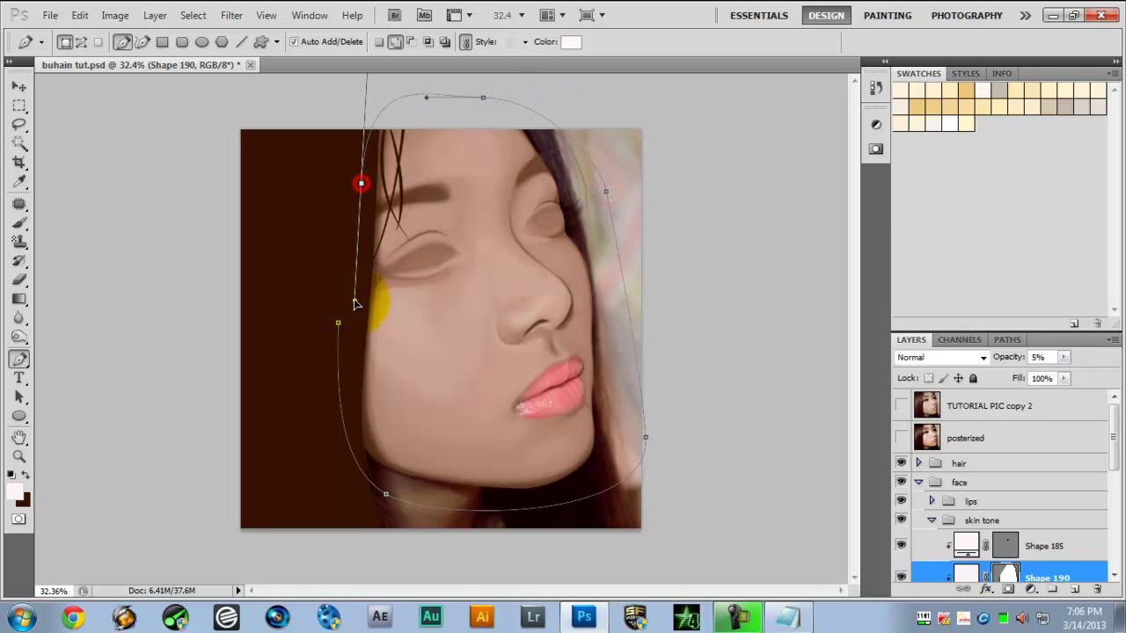
Switch the new face shape to subtract mode and cut out a crescent along the near nose wing's crease
{"action": "left_click", "coordinate": [413, 41]}
{"action": "scroll", "coordinate": [495, 268], "scroll_direction": "up", "scroll_amount": 7}
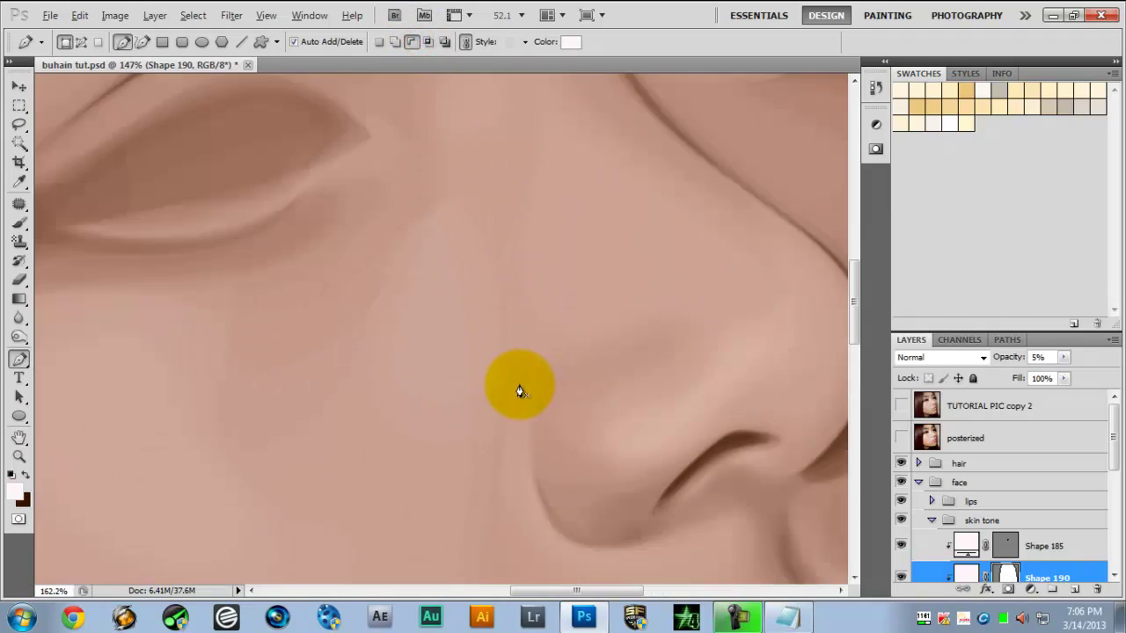
{"action": "scroll", "coordinate": [519, 389], "scroll_direction": "down", "scroll_amount": 3}
{"action": "scroll", "coordinate": [482, 383], "scroll_direction": "down", "scroll_amount": 3}
{"action": "left_click", "coordinate": [434, 339]}
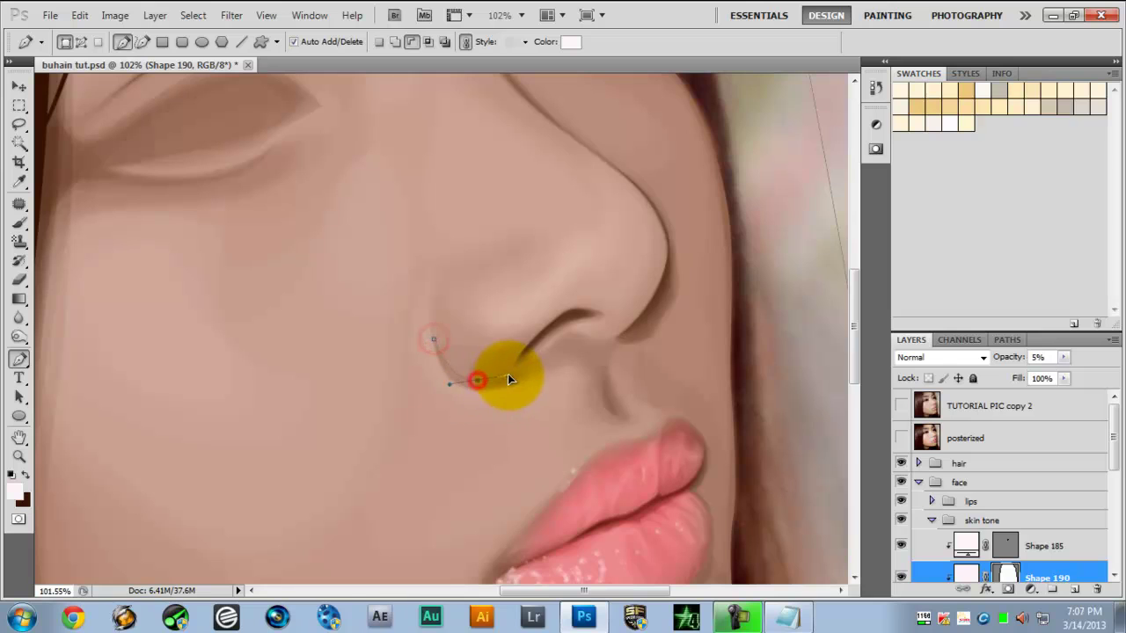
{"action": "key", "text": "ctrl+z"}
{"action": "scroll", "coordinate": [494, 387], "scroll_direction": "up", "scroll_amount": 5}
{"action": "left_click", "coordinate": [508, 362]}
{"action": "left_click_drag", "start_coordinate": [490, 389], "coordinate": [451, 386]}
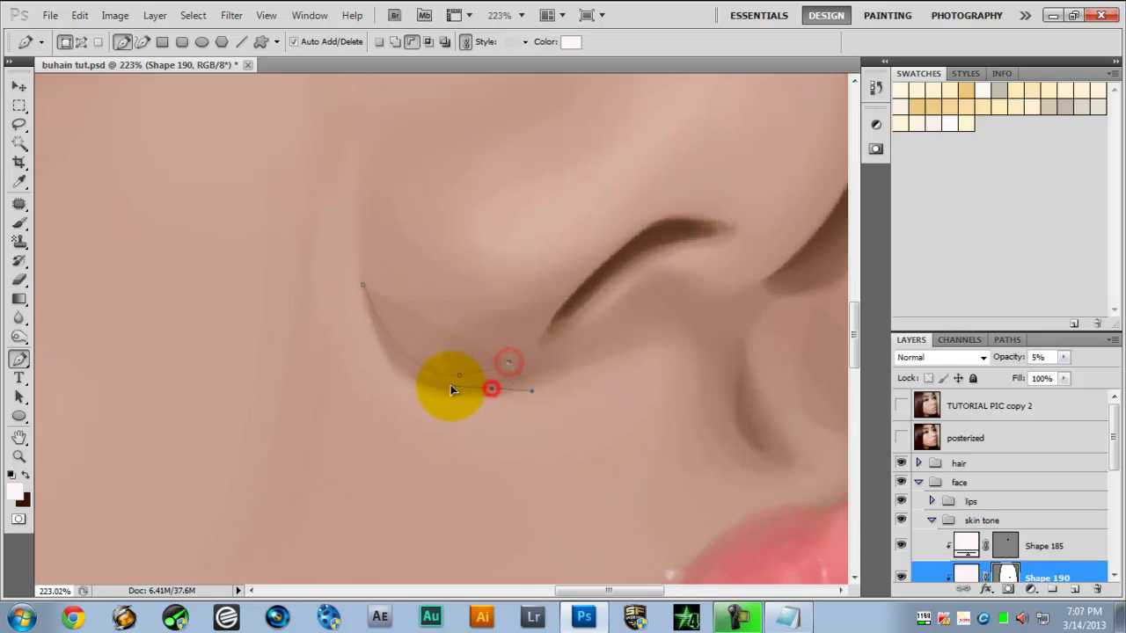
{"action": "left_click", "coordinate": [381, 341]}
{"action": "left_click", "coordinate": [362, 285]}
Subtract the dark nostril opening from the new face shape with a closed outline
{"action": "scroll", "coordinate": [396, 326], "scroll_direction": "down", "scroll_amount": 4}
{"action": "scroll", "coordinate": [467, 314], "scroll_direction": "up", "scroll_amount": 4}
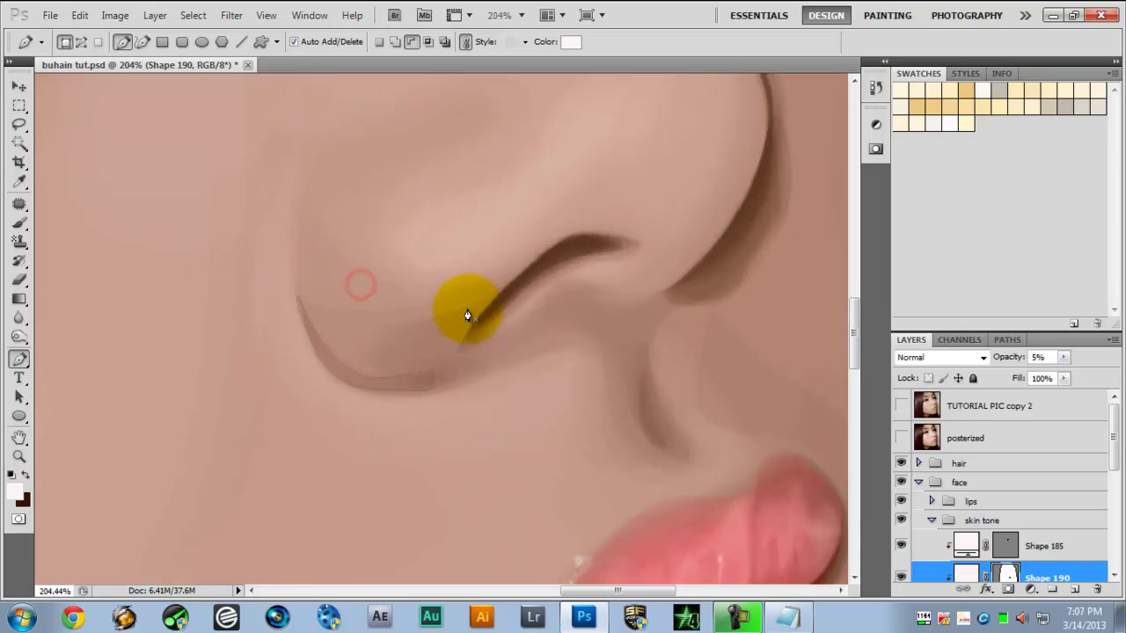
{"action": "left_click", "coordinate": [501, 285]}
{"action": "left_click_drag", "start_coordinate": [460, 342], "coordinate": [460, 360]}
{"action": "left_click_drag", "start_coordinate": [538, 290], "coordinate": [540, 290]}
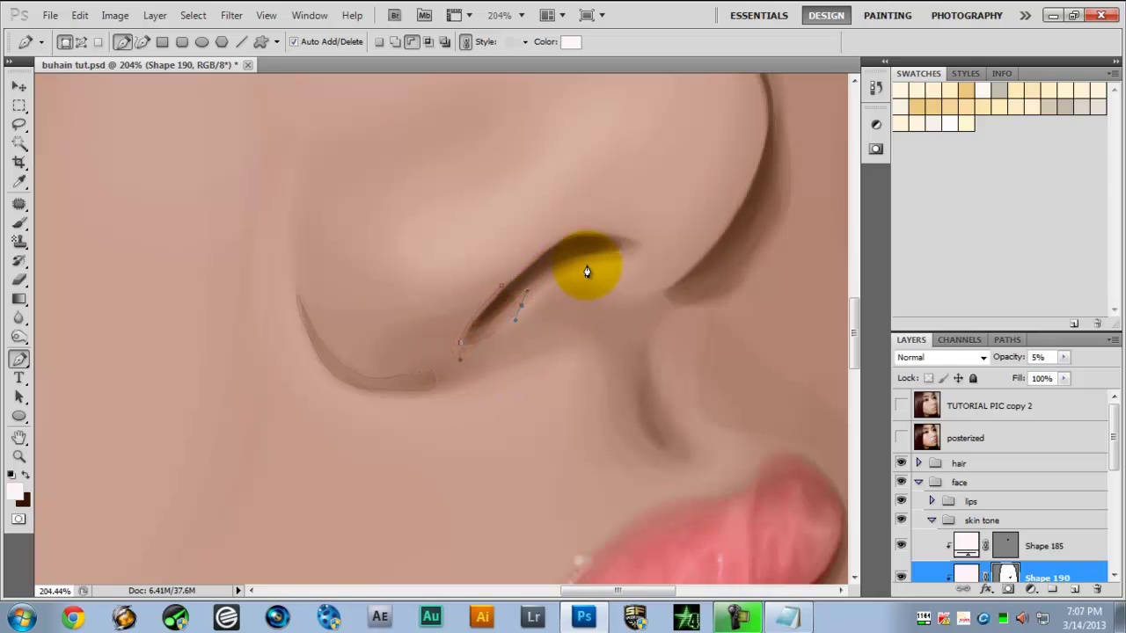
{"action": "left_click", "coordinate": [636, 244]}
{"action": "left_click_drag", "start_coordinate": [557, 240], "coordinate": [538, 252]}
{"action": "left_click", "coordinate": [502, 285]}
Subtract the shadow along the far edge of the nose tip from the new face shape
{"action": "scroll", "coordinate": [508, 283], "scroll_direction": "down", "scroll_amount": 4}
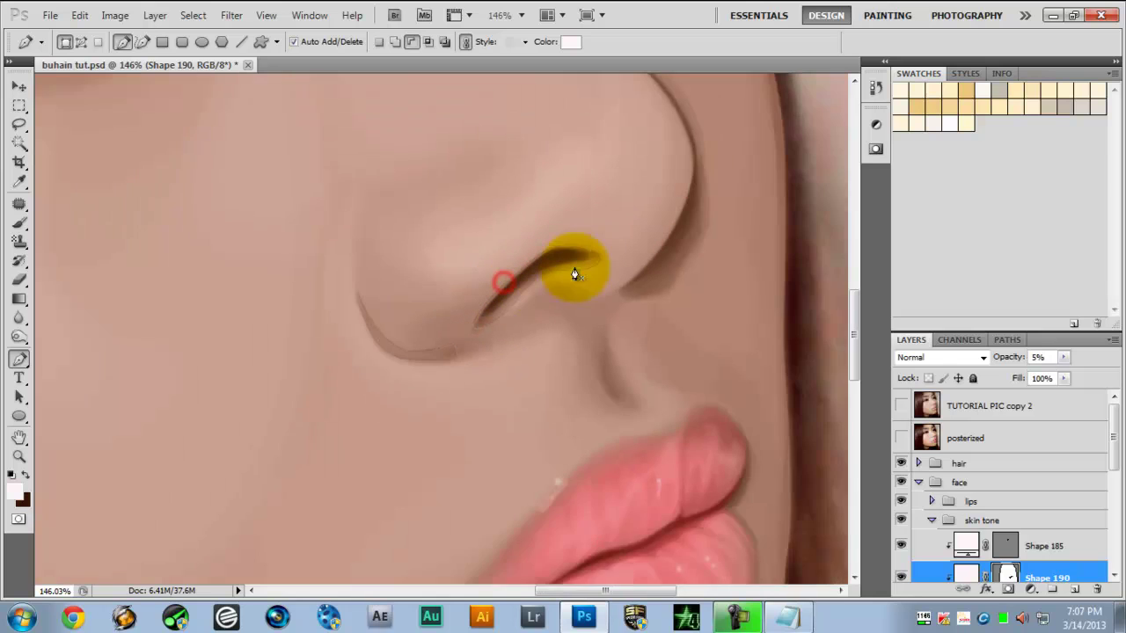
{"action": "scroll", "coordinate": [673, 234], "scroll_direction": "up", "scroll_amount": 4}
{"action": "left_click", "coordinate": [690, 229]}
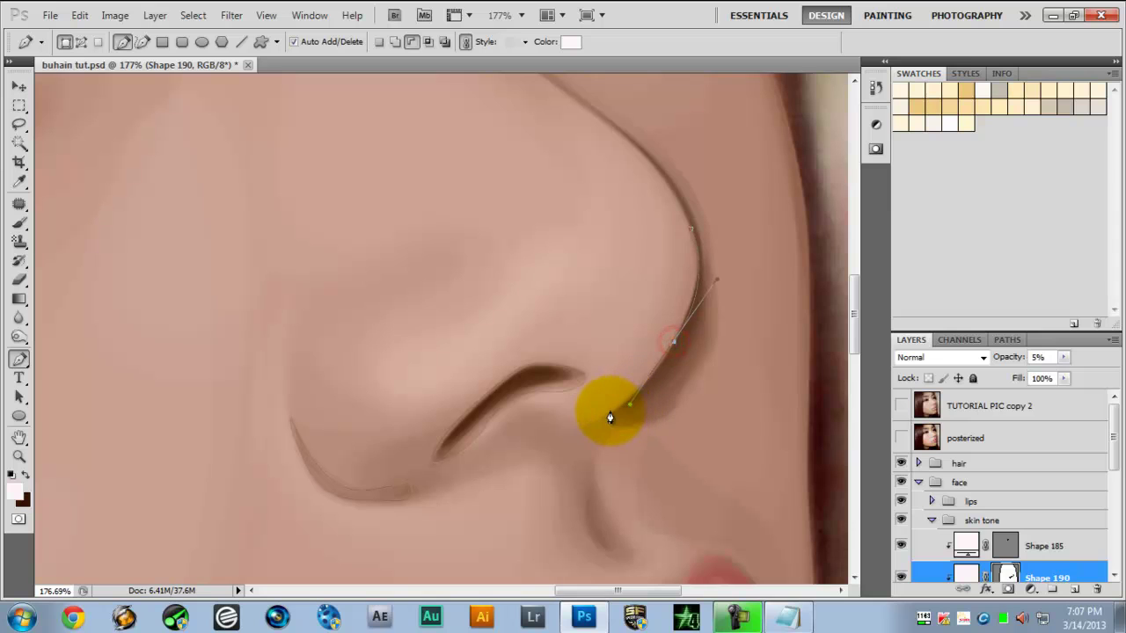
{"action": "left_click", "coordinate": [608, 410]}
{"action": "left_click_drag", "start_coordinate": [704, 355], "coordinate": [717, 310]}
{"action": "left_click", "coordinate": [693, 229]}
Subtract a small sliver over the philtrum shadow from the new face shape
{"action": "scroll", "coordinate": [563, 242], "scroll_direction": "down", "scroll_amount": 5}
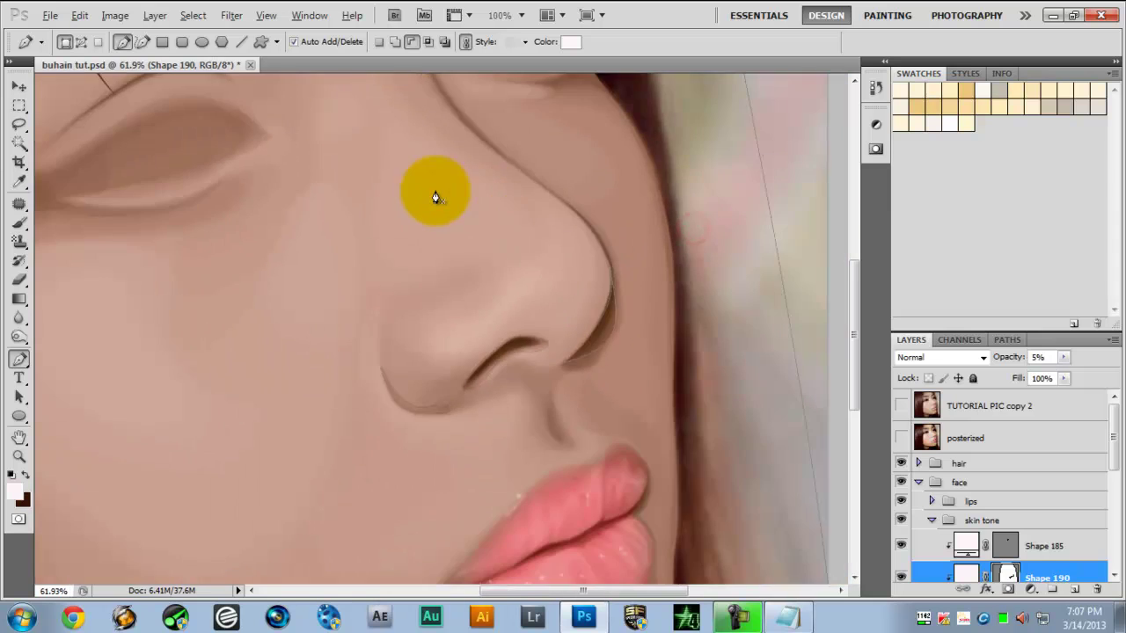
{"action": "scroll", "coordinate": [573, 341], "scroll_direction": "up", "scroll_amount": 5}
{"action": "left_click_drag", "start_coordinate": [576, 266], "coordinate": [588, 280]}
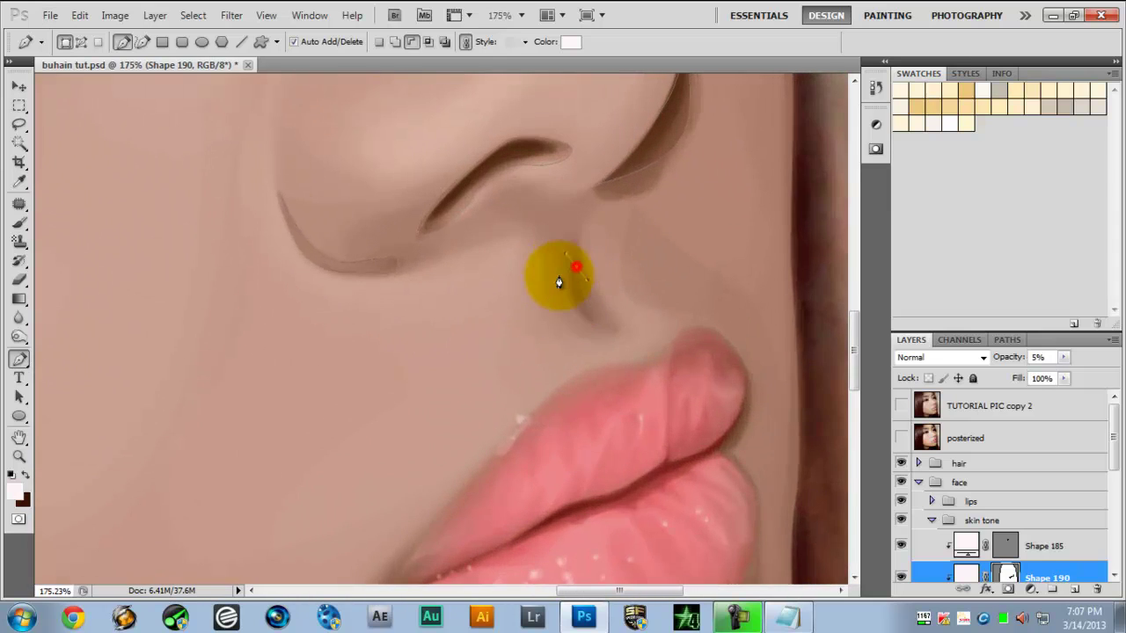
{"action": "left_click", "coordinate": [569, 290]}
Start a subtract outline on the face shape, tracing the chin, the jawline and the near cheek's edge
{"action": "scroll", "coordinate": [577, 276], "scroll_direction": "down", "scroll_amount": 8}
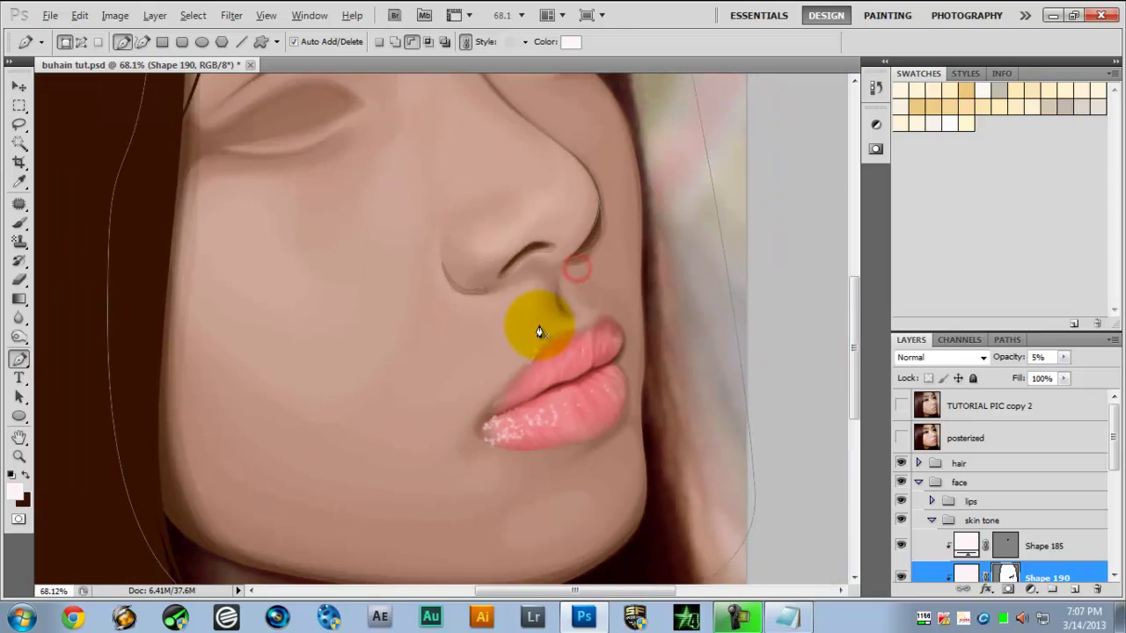
{"action": "scroll", "coordinate": [538, 322], "scroll_direction": "up", "scroll_amount": 2}
{"action": "left_click_drag", "start_coordinate": [539, 463], "coordinate": [482, 479]}
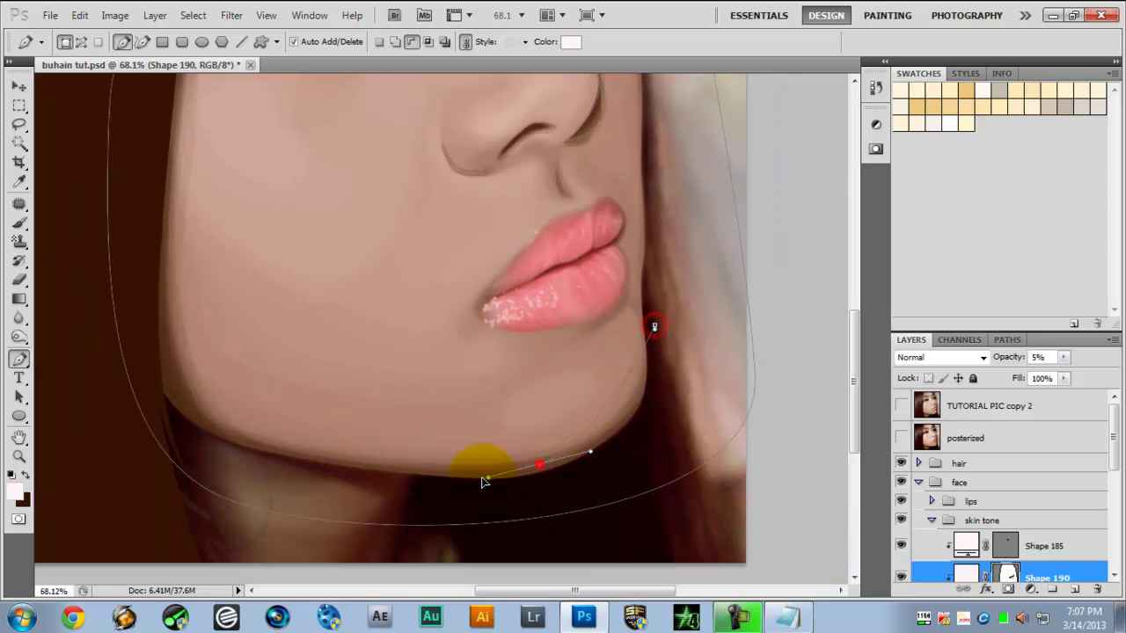
{"action": "left_click", "coordinate": [537, 465], "text": "alt"}
{"action": "left_click", "coordinate": [208, 431]}
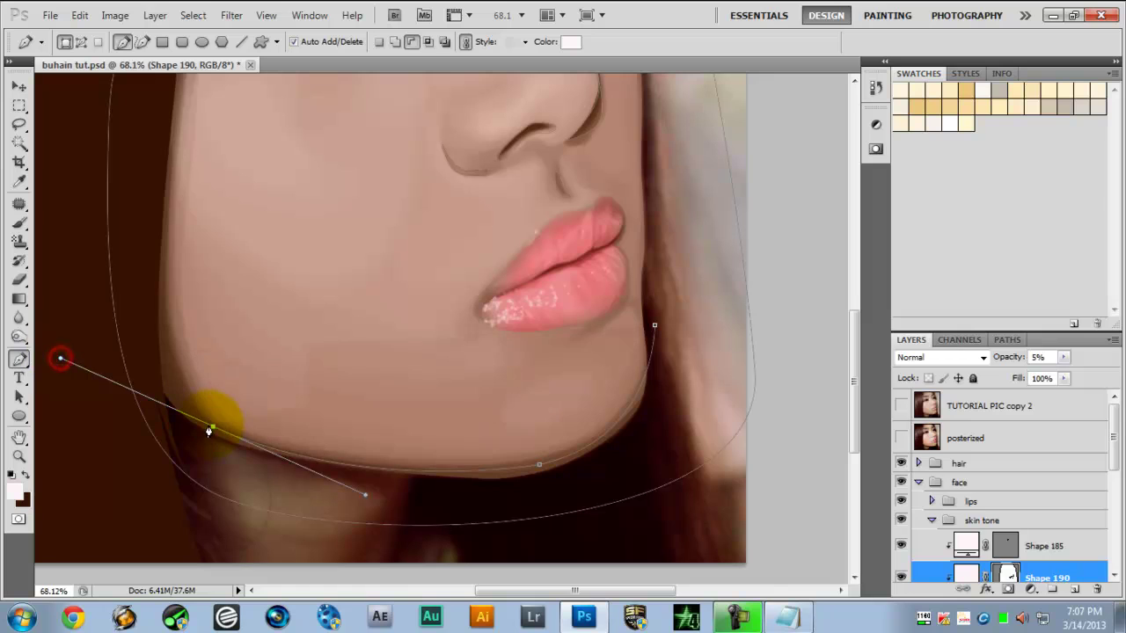
{"action": "left_click_drag", "start_coordinate": [165, 239], "coordinate": [182, 77]}
{"action": "scroll", "coordinate": [187, 179], "scroll_direction": "up", "scroll_amount": 3}
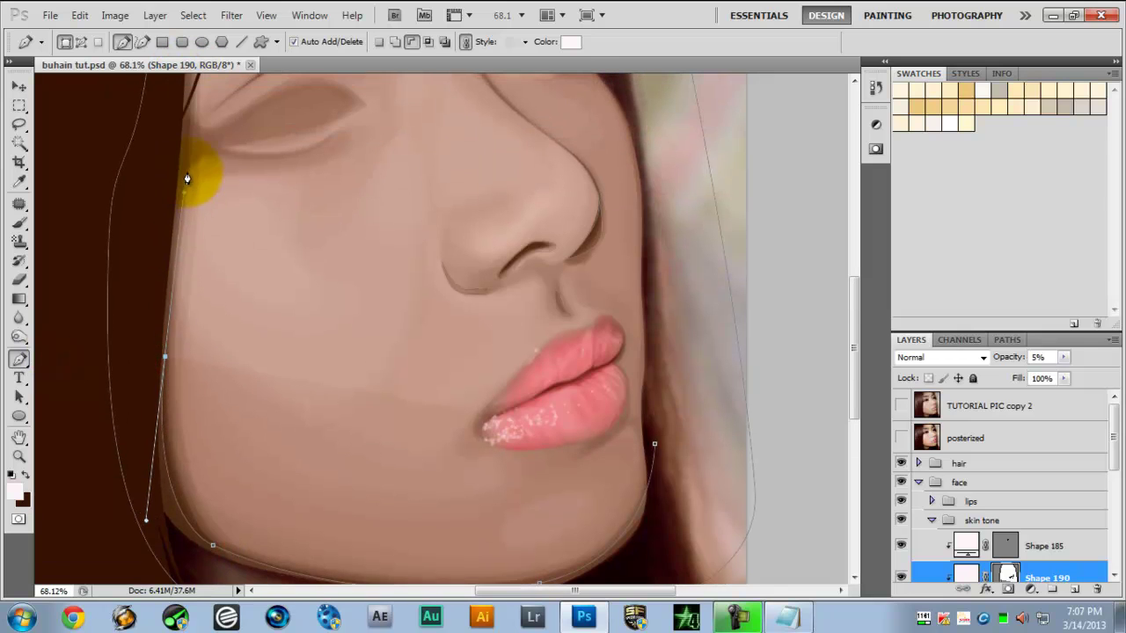
Continue the subtract outline around the near eye, following its lower lid, inner corner and upper edge
{"action": "left_click", "coordinate": [217, 153]}
{"action": "left_click_drag", "start_coordinate": [312, 150], "coordinate": [337, 132]}
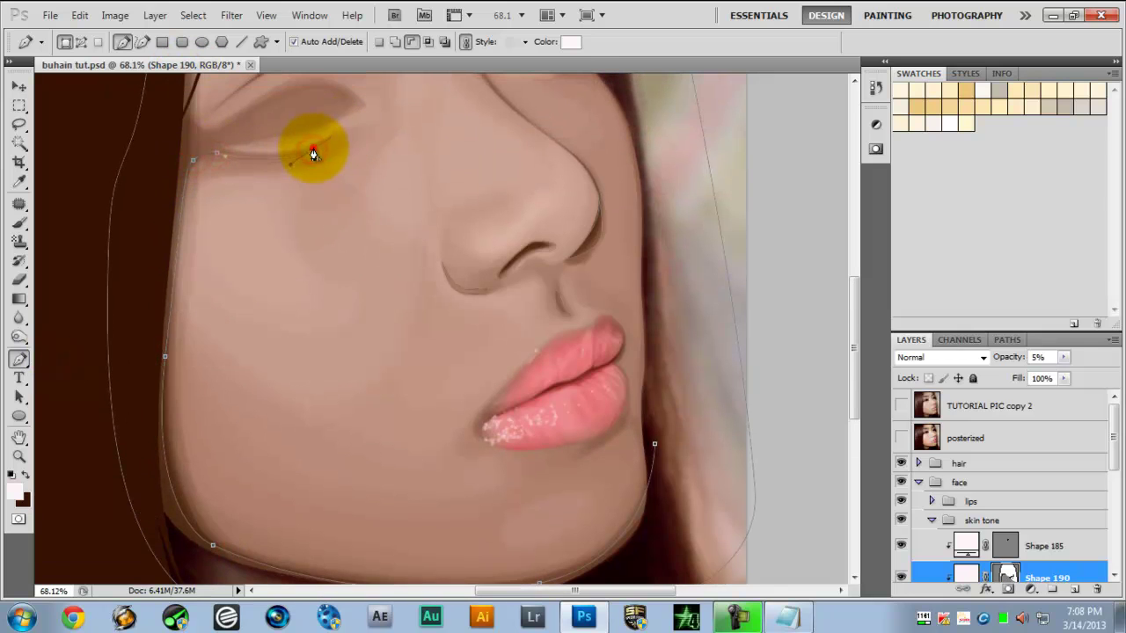
{"action": "left_click", "coordinate": [313, 149], "text": "alt"}
{"action": "left_click_drag", "start_coordinate": [222, 146], "coordinate": [207, 140]}
{"action": "left_click_drag", "start_coordinate": [305, 134], "coordinate": [338, 121]}
{"action": "left_click", "coordinate": [361, 106]}
{"action": "left_click_drag", "start_coordinate": [313, 79], "coordinate": [292, 83]}
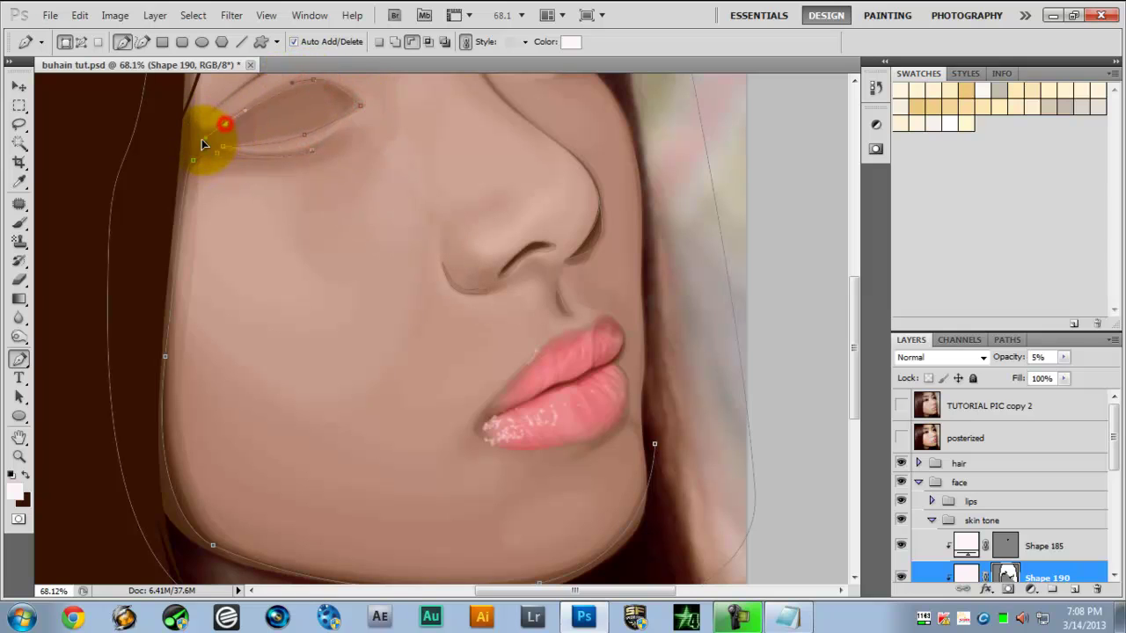
Carry the outline around the near eyebrow and close it with a wide loop outside the face back to the chin
{"action": "scroll", "coordinate": [205, 134], "scroll_direction": "up", "scroll_amount": 3}
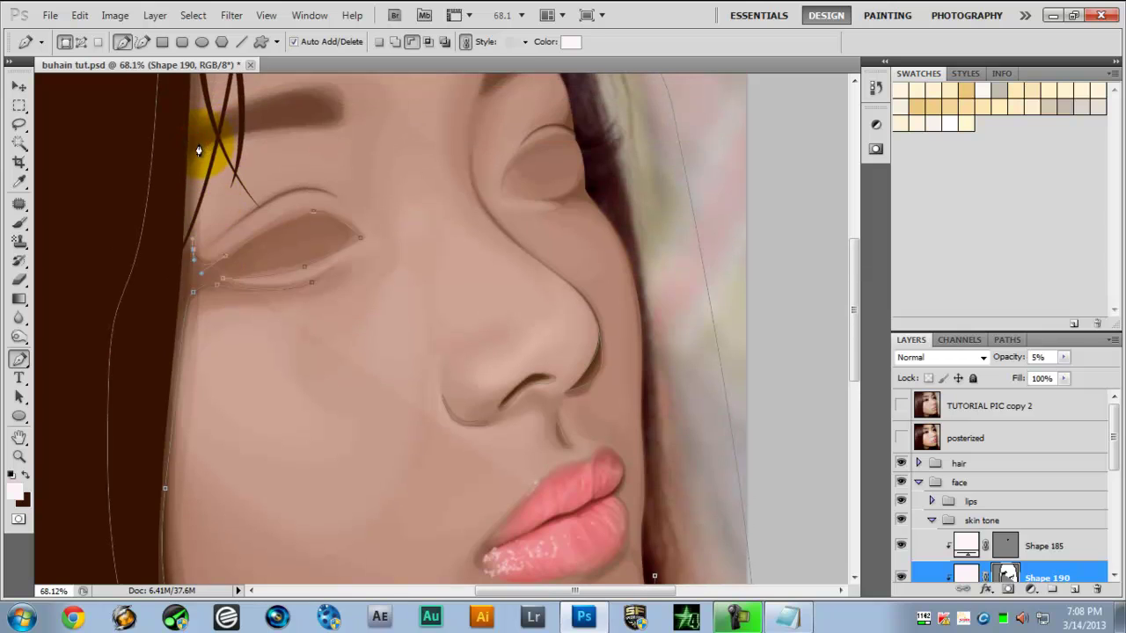
{"action": "left_click", "coordinate": [199, 143]}
{"action": "left_click_drag", "start_coordinate": [293, 127], "coordinate": [265, 95]}
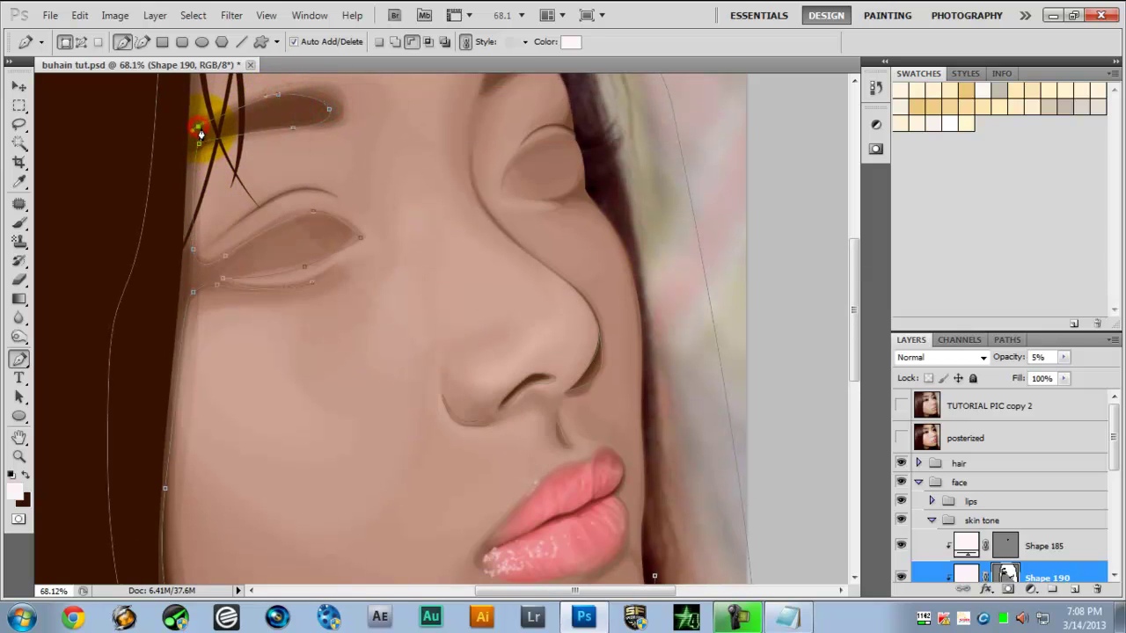
{"action": "scroll", "coordinate": [200, 134], "scroll_direction": "down", "scroll_amount": 4}
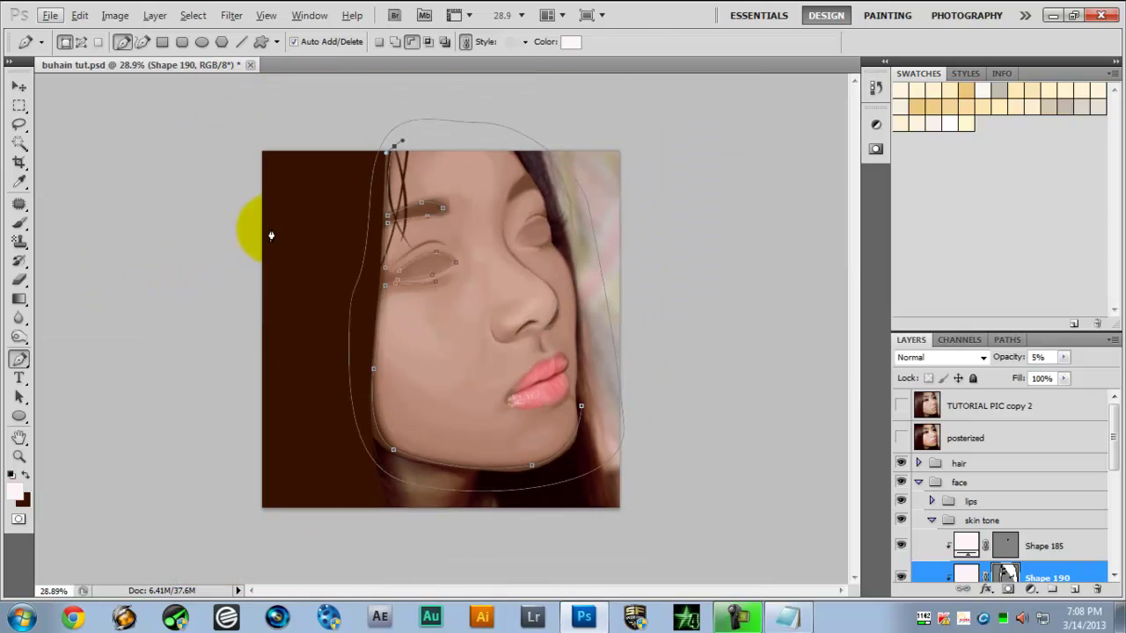
{"action": "left_click_drag", "start_coordinate": [330, 434], "coordinate": [352, 525]}
{"action": "left_click_drag", "start_coordinate": [553, 520], "coordinate": [621, 495]}
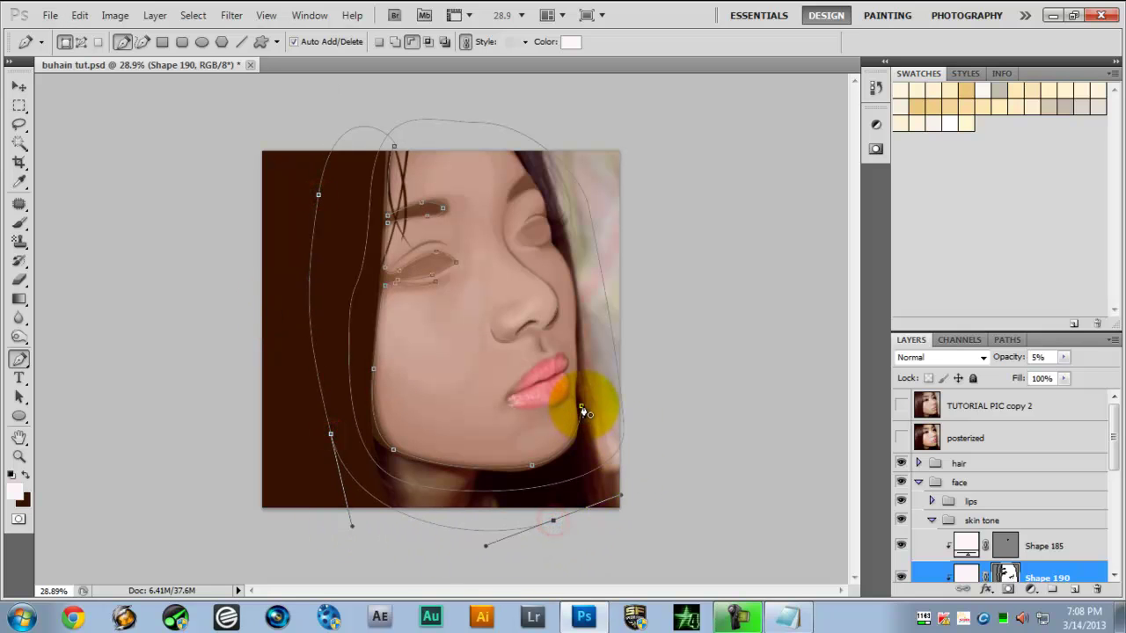
{"action": "left_click", "coordinate": [582, 407]}
Subtract the shadow beneath the far half of the lower lip from the face shape
{"action": "scroll", "coordinate": [601, 408], "scroll_direction": "up", "scroll_amount": 2}
{"action": "scroll", "coordinate": [601, 405], "scroll_direction": "up", "scroll_amount": 6}
{"action": "left_click", "coordinate": [608, 329]}
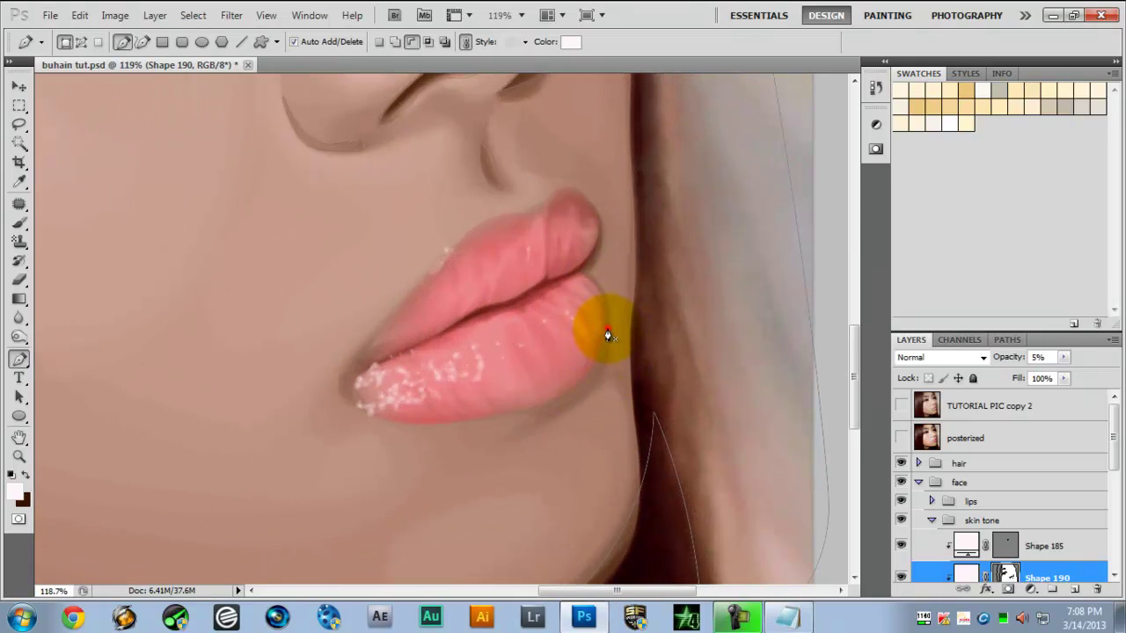
{"action": "left_click_drag", "start_coordinate": [573, 408], "coordinate": [502, 405]}
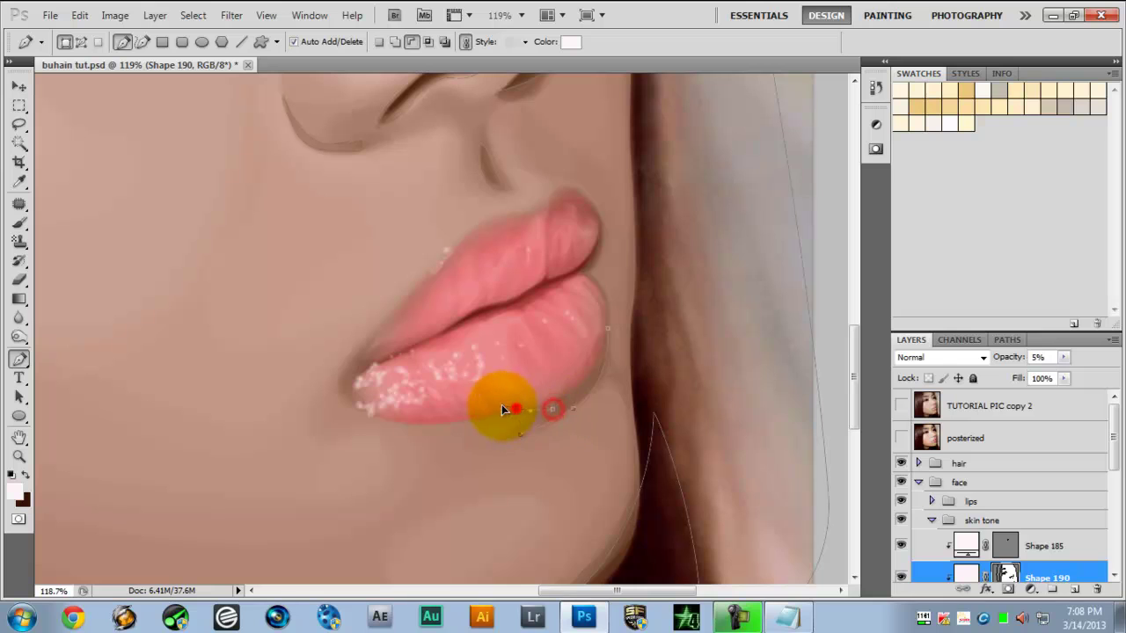
{"action": "left_click_drag", "start_coordinate": [614, 320], "coordinate": [614, 318]}
Subtract the dark area around the near corner of the mouth with a closed outline
{"action": "scroll", "coordinate": [400, 317], "scroll_direction": "up", "scroll_amount": 3}
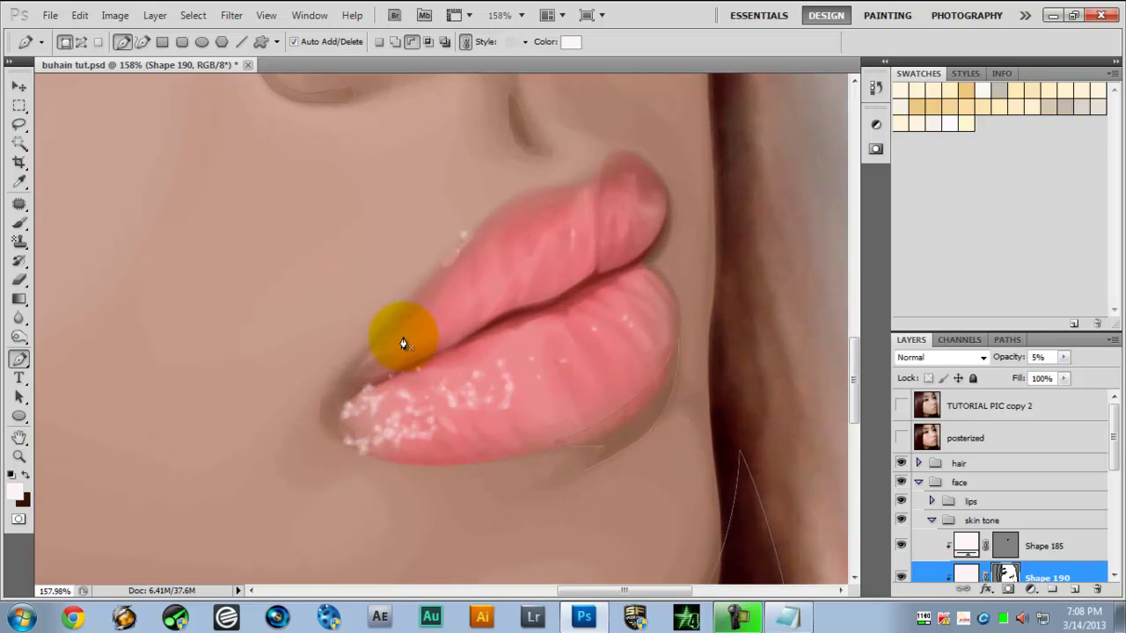
{"action": "left_click", "coordinate": [410, 308]}
{"action": "left_click", "coordinate": [342, 381]}
{"action": "left_click_drag", "start_coordinate": [334, 428], "coordinate": [342, 440]}
{"action": "left_click", "coordinate": [367, 448]}
{"action": "left_click_drag", "start_coordinate": [413, 308], "coordinate": [458, 318]}
Subtract the shadow beside the far corner of the lips with a closed outline
{"action": "scroll", "coordinate": [460, 286], "scroll_direction": "up", "scroll_amount": 2}
{"action": "left_click", "coordinate": [646, 239]}
{"action": "left_click_drag", "start_coordinate": [685, 328], "coordinate": [596, 368]}
{"action": "left_click", "coordinate": [682, 415]}
{"action": "left_click", "coordinate": [616, 323]}
{"action": "left_click", "coordinate": [653, 280]}
{"action": "left_click", "coordinate": [648, 239]}
Subtract the shaded skin above and beside the far side of the upper lip from the face shape
{"action": "scroll", "coordinate": [595, 271], "scroll_direction": "down", "scroll_amount": 5}
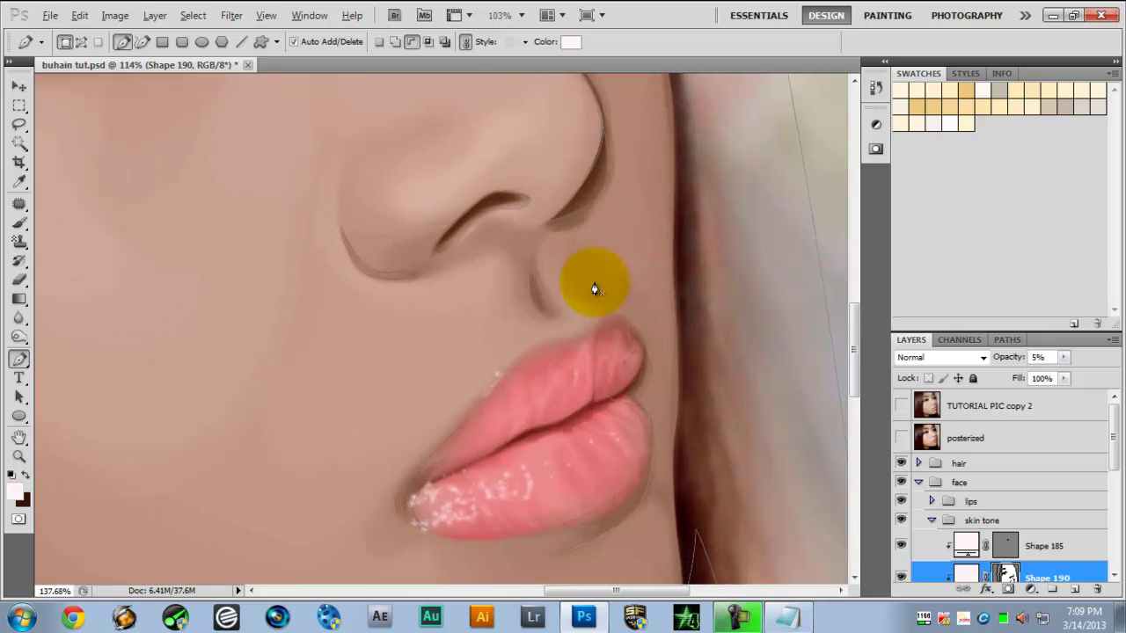
{"action": "scroll", "coordinate": [594, 287], "scroll_direction": "up", "scroll_amount": 5}
{"action": "left_click_drag", "start_coordinate": [606, 275], "coordinate": [577, 257]}
{"action": "left_click_drag", "start_coordinate": [553, 297], "coordinate": [570, 320]}
{"action": "left_click_drag", "start_coordinate": [683, 390], "coordinate": [678, 478]}
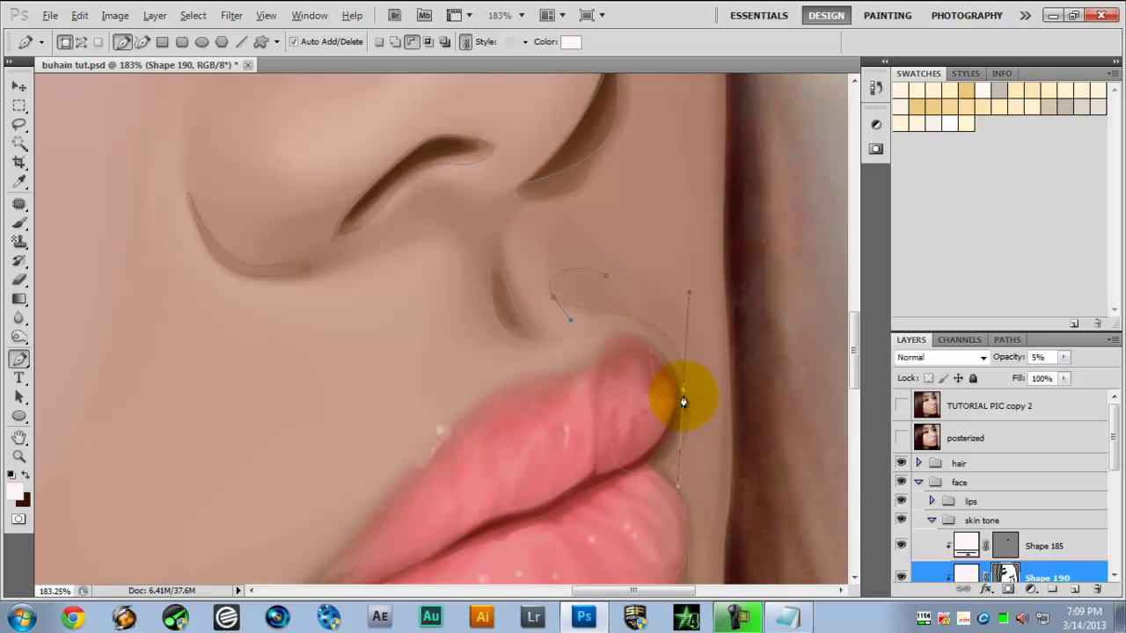
{"action": "left_click", "coordinate": [605, 276]}
Start another subtract outline at the far eye, tracing under its lower lid and out to the cheek edge
{"action": "key", "text": "ctrl+0"}
{"action": "scroll", "coordinate": [505, 240], "scroll_direction": "down", "scroll_amount": 3}
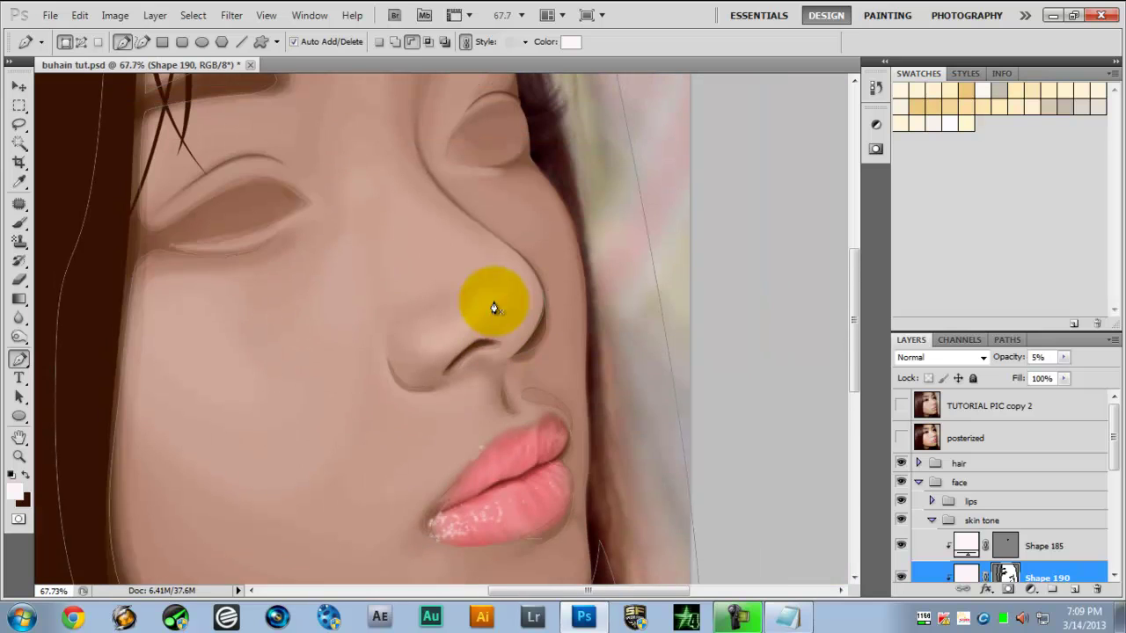
{"action": "scroll", "coordinate": [495, 307], "scroll_direction": "up", "scroll_amount": 2}
{"action": "scroll", "coordinate": [493, 325], "scroll_direction": "up", "scroll_amount": 4}
{"action": "left_click", "coordinate": [551, 210]}
{"action": "left_click_drag", "start_coordinate": [457, 306], "coordinate": [351, 311]}
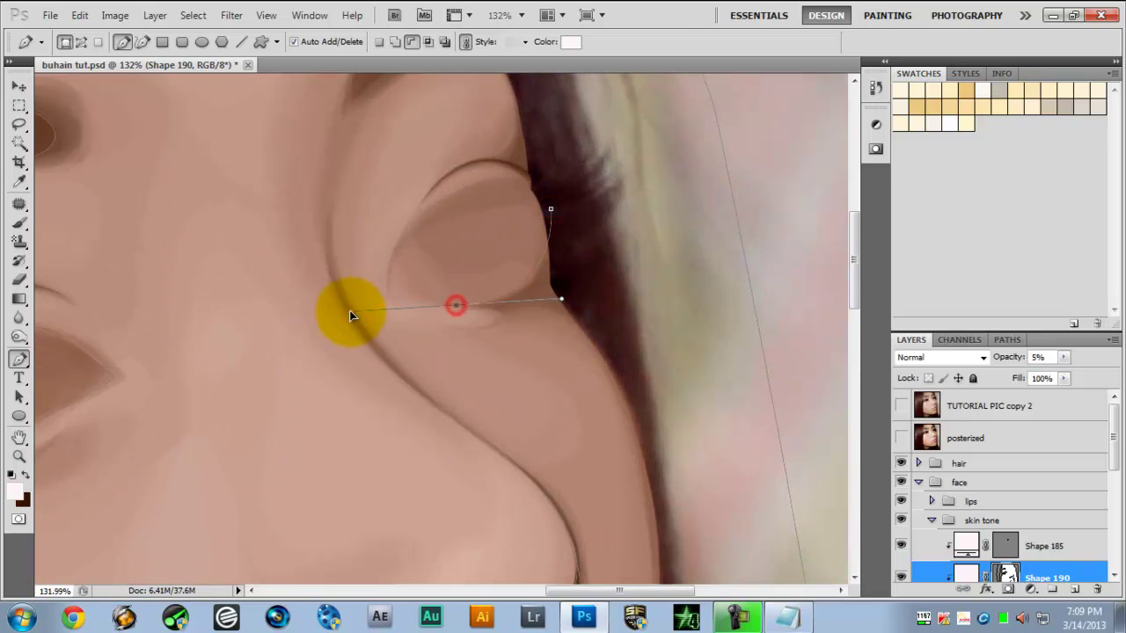
{"action": "left_click", "coordinate": [456, 306], "text": "alt"}
{"action": "left_click_drag", "start_coordinate": [499, 312], "coordinate": [508, 313]}
{"action": "left_click_drag", "start_coordinate": [590, 329], "coordinate": [611, 355]}
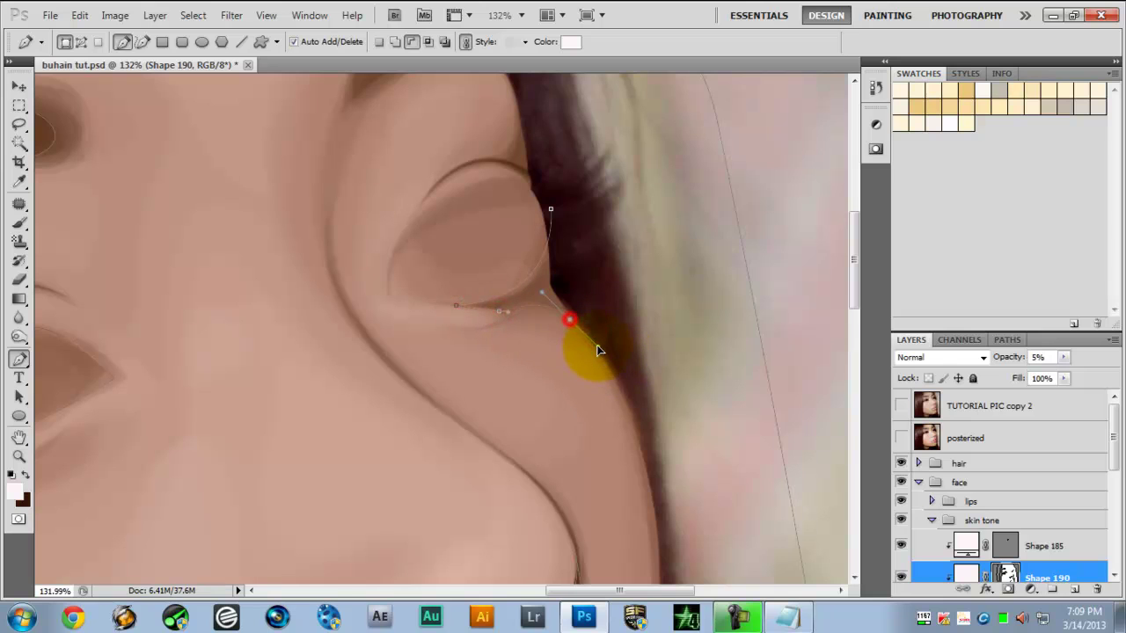
Extend the subtract outline down the far cheek's edge and bring it back up outside the face
{"action": "scroll", "coordinate": [637, 416], "scroll_direction": "down", "scroll_amount": 6}
{"action": "left_click_drag", "start_coordinate": [642, 469], "coordinate": [643, 551]}
{"action": "scroll", "coordinate": [644, 524], "scroll_direction": "down", "scroll_amount": 1}
{"action": "scroll", "coordinate": [644, 530], "scroll_direction": "down", "scroll_amount": 2}
{"action": "scroll", "coordinate": [645, 545], "scroll_direction": "up", "scroll_amount": 1}
{"action": "left_click_drag", "start_coordinate": [684, 480], "coordinate": [681, 436]}
{"action": "left_click_drag", "start_coordinate": [636, 229], "coordinate": [624, 203]}
Trace the subtract outline around the far eyebrow and along the far eyelid crease to the far eye
{"action": "scroll", "coordinate": [590, 160], "scroll_direction": "up", "scroll_amount": 5}
{"action": "left_click_drag", "start_coordinate": [573, 142], "coordinate": [531, 160]}
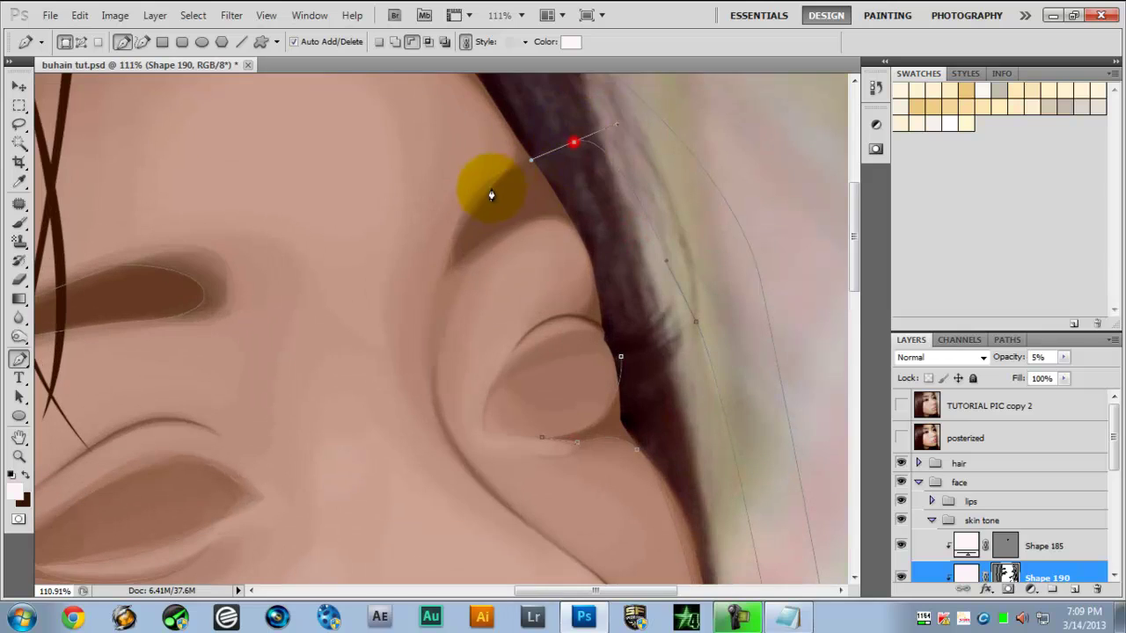
{"action": "left_click_drag", "start_coordinate": [467, 205], "coordinate": [453, 255]}
{"action": "left_click_drag", "start_coordinate": [576, 220], "coordinate": [624, 257]}
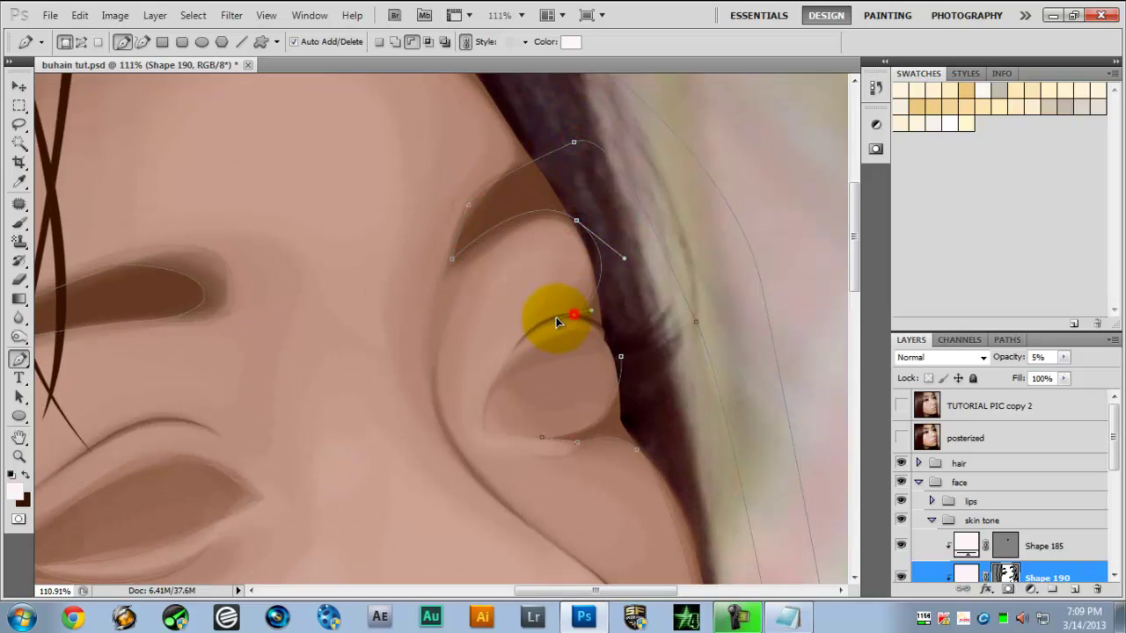
{"action": "left_click_drag", "start_coordinate": [568, 314], "coordinate": [527, 341]}
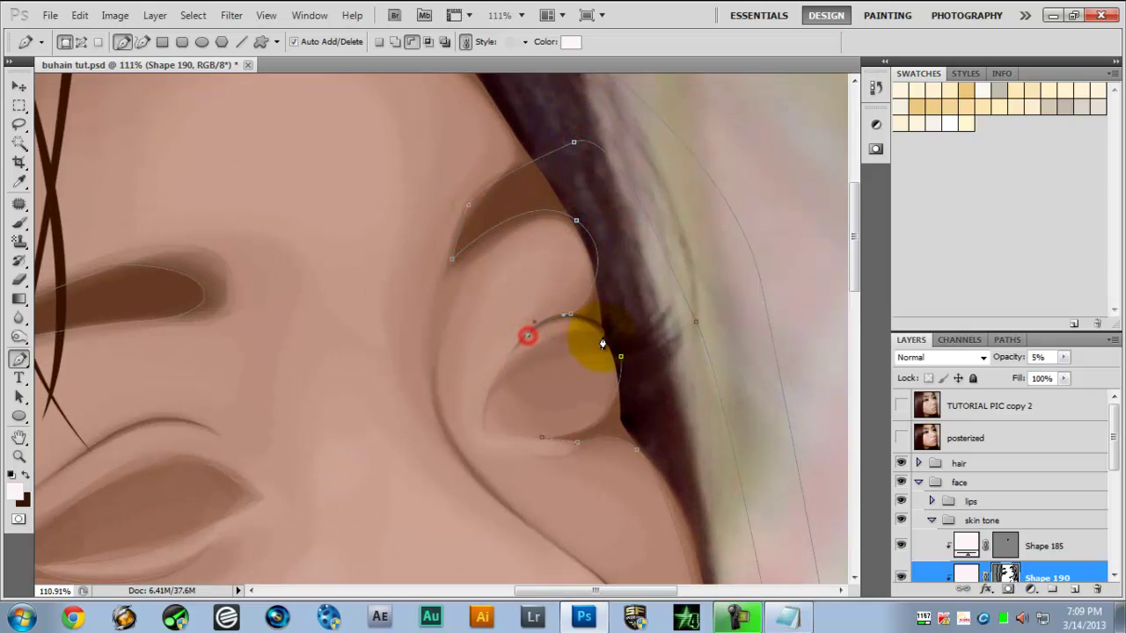
Subtract a thin curved sliver along the near eye's upper eyelid crease
{"action": "scroll", "coordinate": [621, 361], "scroll_direction": "down", "scroll_amount": 4}
{"action": "scroll", "coordinate": [299, 360], "scroll_direction": "up", "scroll_amount": 8}
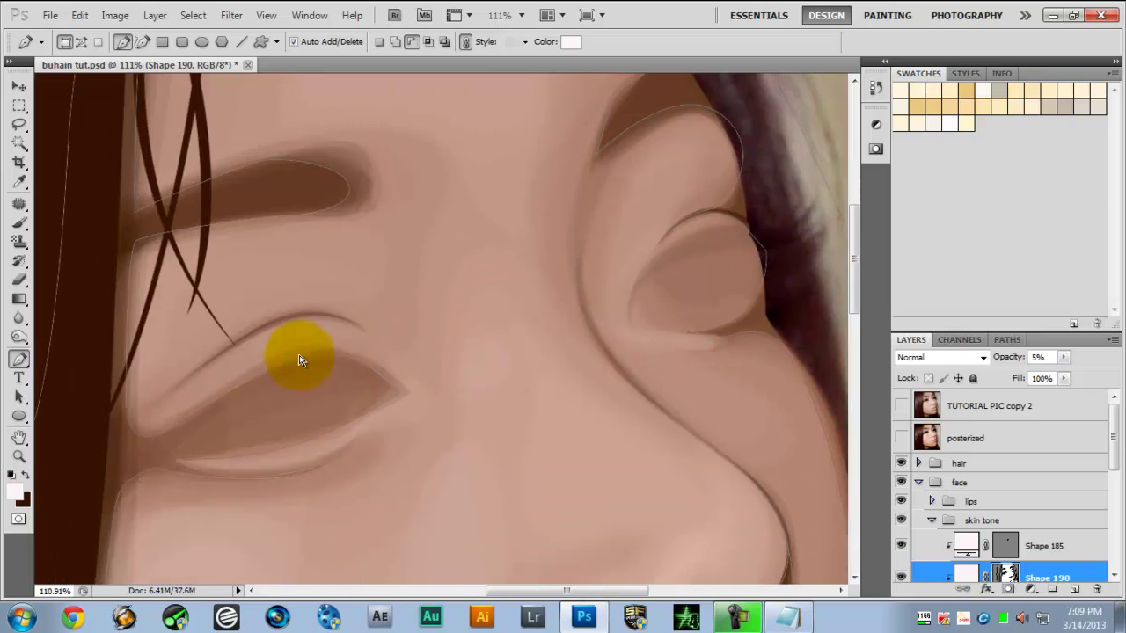
{"action": "left_click", "coordinate": [182, 413]}
{"action": "left_click_drag", "start_coordinate": [450, 328], "coordinate": [557, 407]}
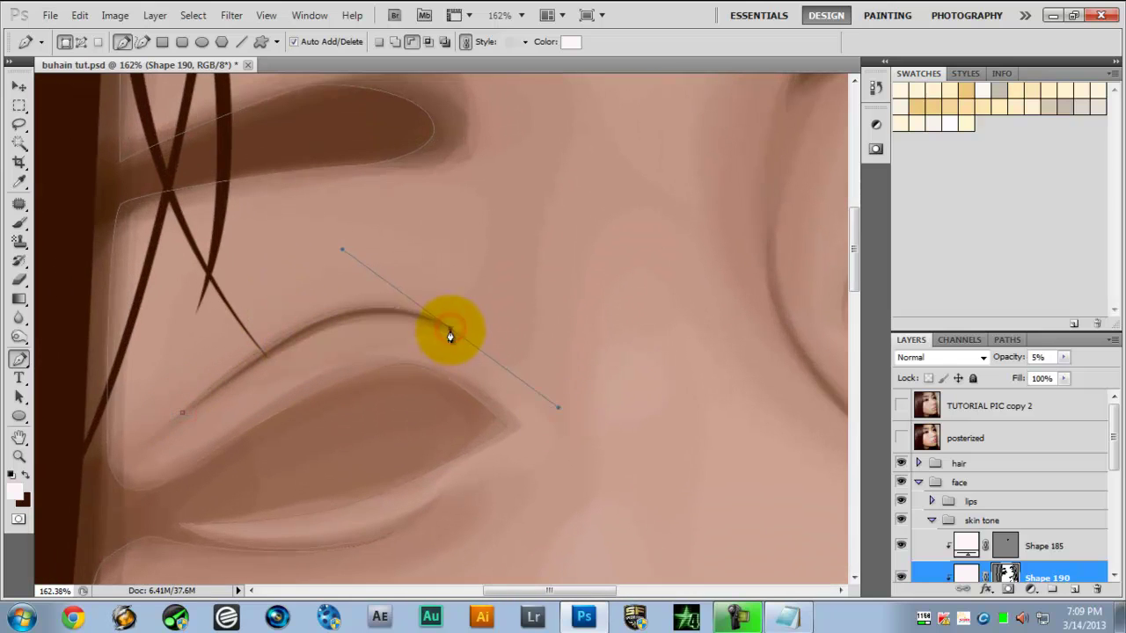
{"action": "left_click", "coordinate": [451, 329], "text": "alt"}
{"action": "left_click_drag", "start_coordinate": [182, 412], "coordinate": [91, 551]}
Subtract the far forehead edge along the hairline above the far brow and finish editing the shape's path
{"action": "scroll", "coordinate": [402, 372], "scroll_direction": "down", "scroll_amount": 5}
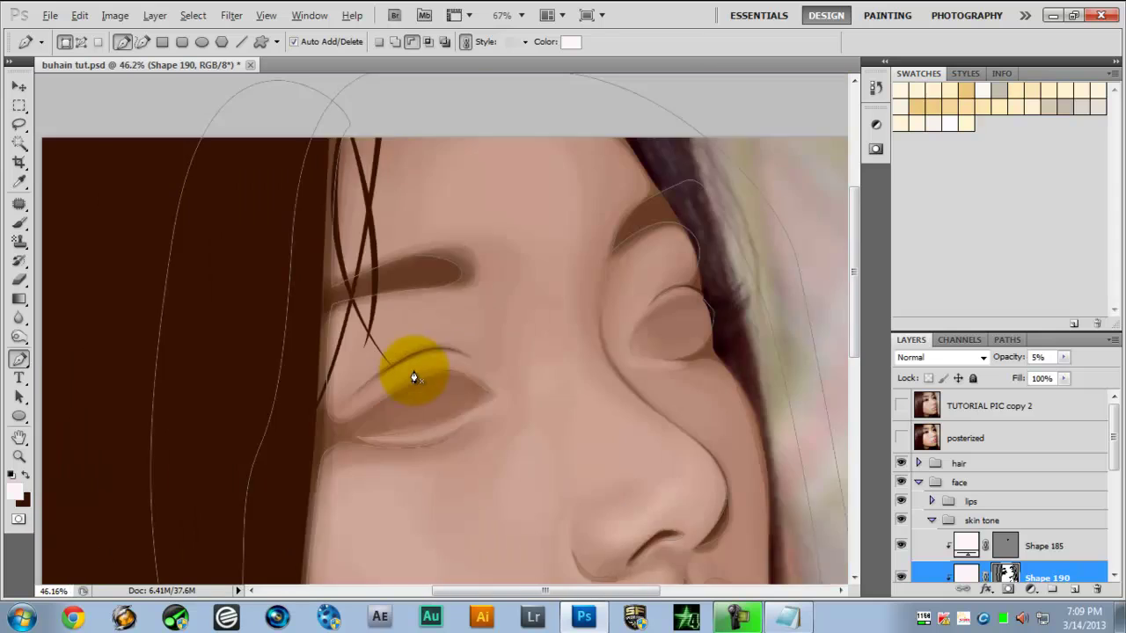
{"action": "left_click_drag", "start_coordinate": [538, 128], "coordinate": [571, 200]}
{"action": "left_click", "coordinate": [605, 164]}
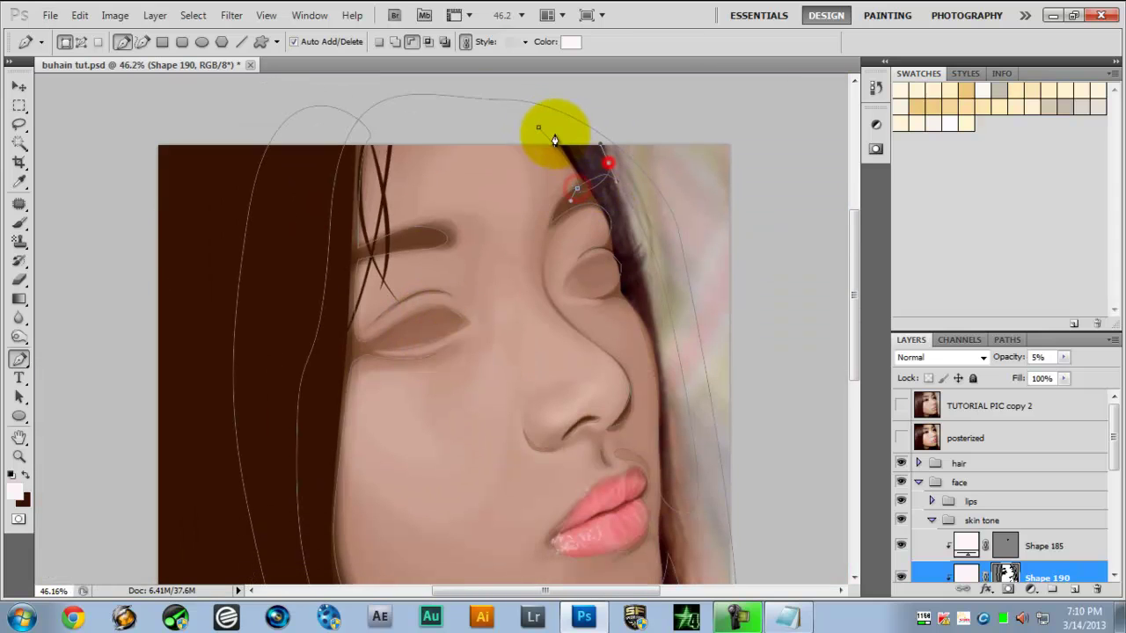
{"action": "left_click", "coordinate": [538, 127]}
{"action": "scroll", "coordinate": [613, 351], "scroll_direction": "down", "scroll_amount": 5}
{"action": "scroll", "coordinate": [556, 380], "scroll_direction": "up", "scroll_amount": 2}
{"action": "scroll", "coordinate": [497, 384], "scroll_direction": "down", "scroll_amount": 3}
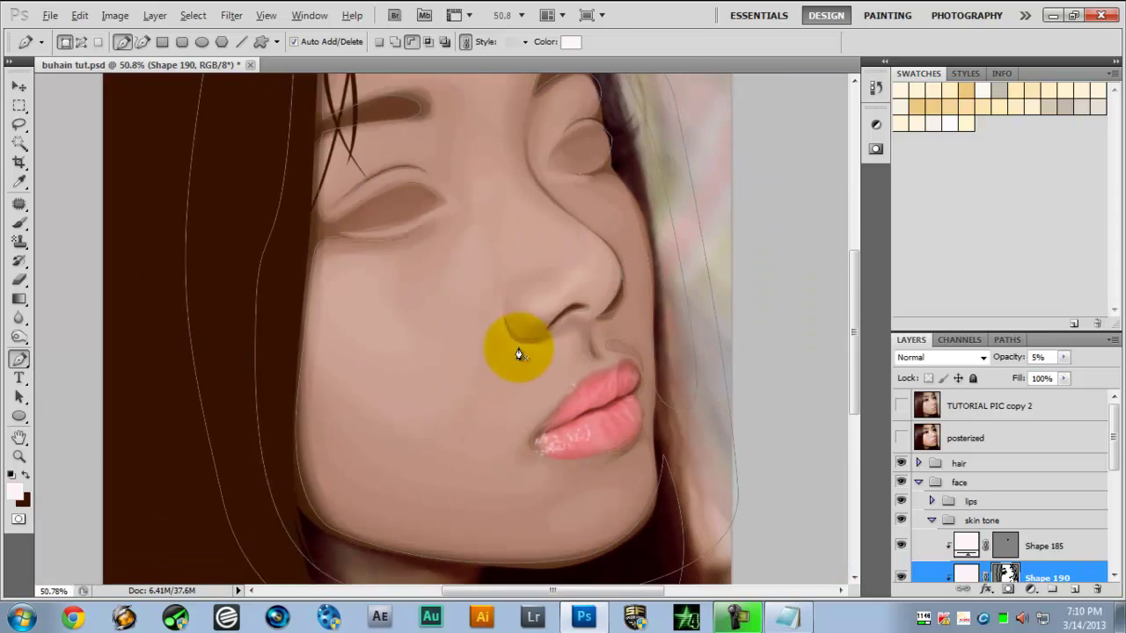
{"action": "key", "text": "Return"}
Switch to Notepad, write a note summing up the clipped large shape and dark-part subtraction technique, and clear it
{"action": "scroll", "coordinate": [942, 503], "scroll_direction": "down", "scroll_amount": 5}
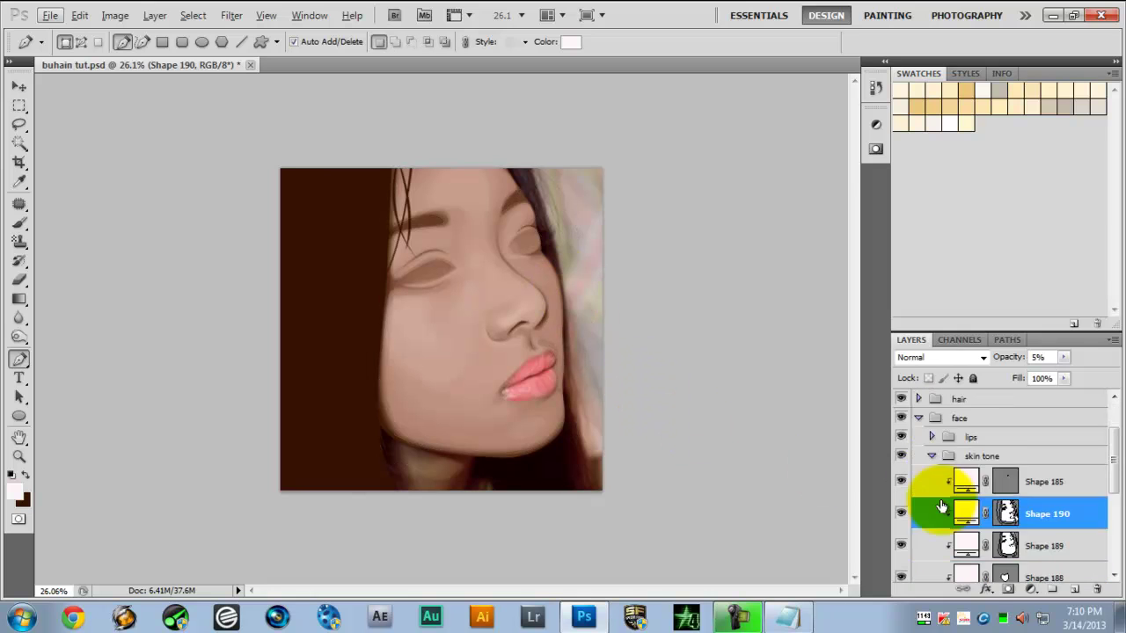
{"action": "scroll", "coordinate": [914, 447], "scroll_direction": "up", "scroll_amount": 1}
{"action": "left_click", "coordinate": [787, 616]}
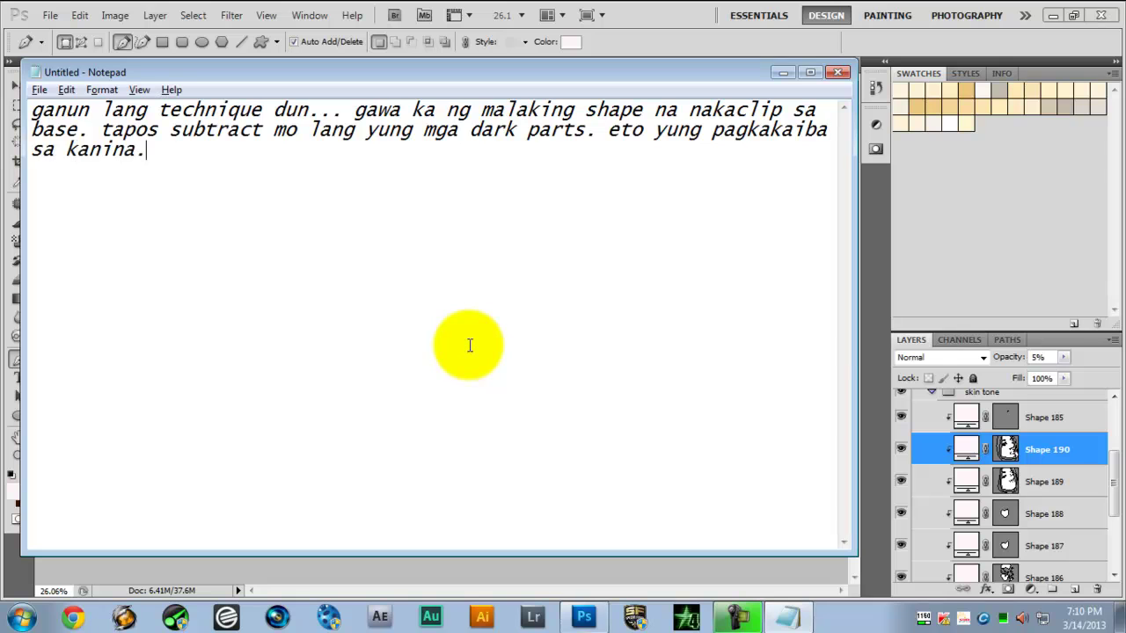
{"action": "key", "text": "ctrl+a"}
{"action": "key", "text": "Delete"}
Return to Photoshop and select the six skin tone shape layers from Shape 185 down to Shape 186
{"action": "left_click", "coordinate": [1050, 450]}
{"action": "scroll", "coordinate": [1012, 457], "scroll_direction": "up", "scroll_amount": 1}
{"action": "left_click", "coordinate": [1043, 449]}
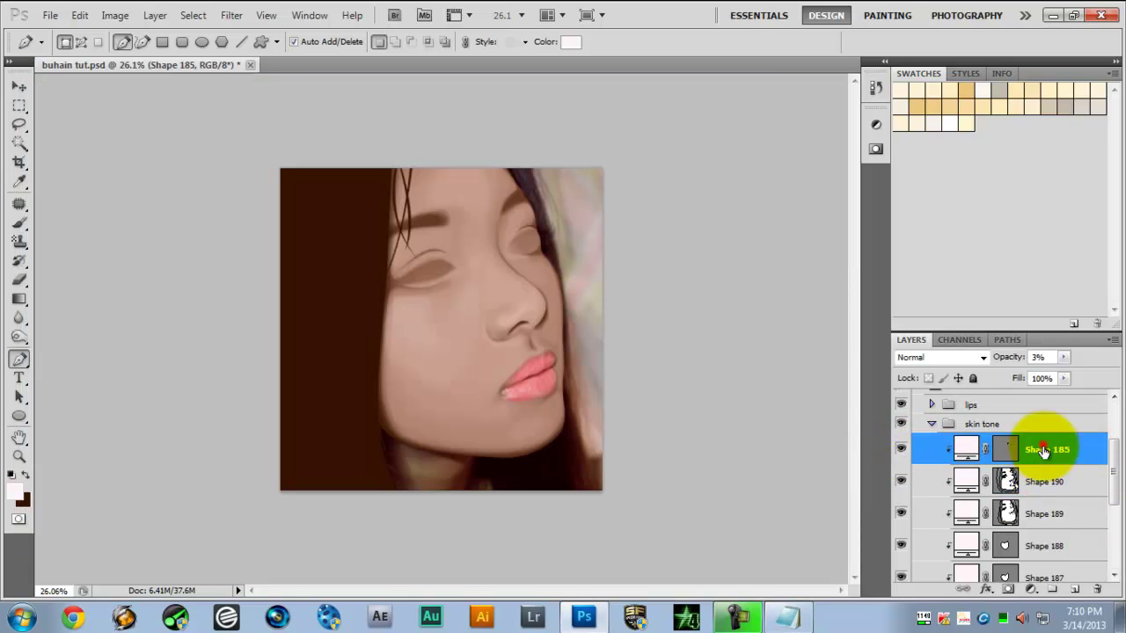
{"action": "scroll", "coordinate": [1044, 450], "scroll_direction": "down", "scroll_amount": 3}
{"action": "left_click", "coordinate": [1044, 514], "text": "shift"}
Hide the six selected skin tone shape layers and show them again to compare the face before and after
{"action": "left_click", "coordinate": [902, 514]}
{"action": "left_click", "coordinate": [902, 513]}
{"action": "scroll", "coordinate": [906, 495], "scroll_direction": "up", "scroll_amount": 2}
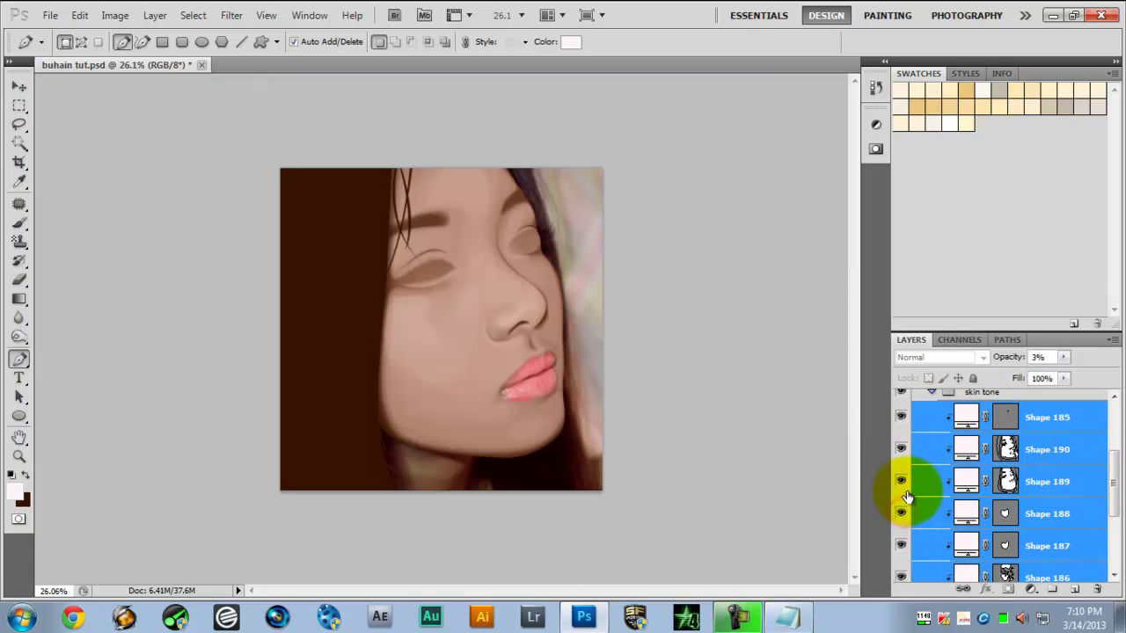
{"action": "left_click_drag", "start_coordinate": [901, 417], "coordinate": [908, 581]}
{"action": "scroll", "coordinate": [919, 559], "scroll_direction": "down", "scroll_amount": 1}
{"action": "scroll", "coordinate": [919, 560], "scroll_direction": "up", "scroll_amount": 1}
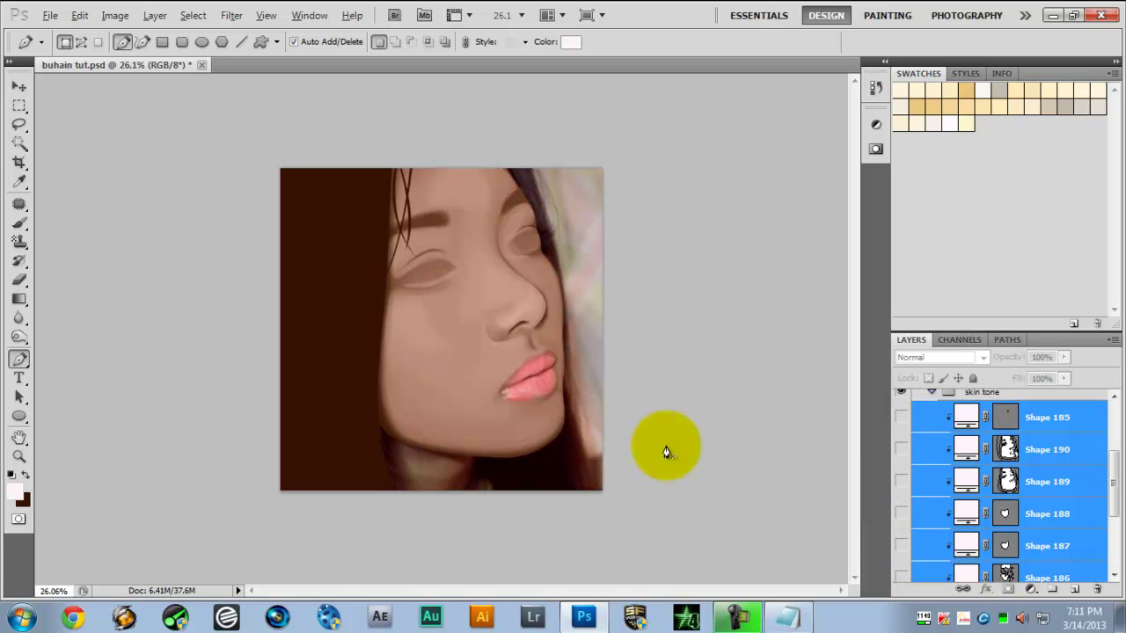
{"action": "scroll", "coordinate": [449, 447], "scroll_direction": "up", "scroll_amount": 3}
{"action": "left_click_drag", "start_coordinate": [992, 331], "coordinate": [994, 179]}
{"action": "left_click_drag", "start_coordinate": [901, 307], "coordinate": [900, 473]}
Switch to Notepad and start a new note with "lumiwana"
{"action": "left_click", "coordinate": [789, 618]}
{"action": "left_click", "coordinate": [480, 394]}
{"action": "type", "text": "Tumiwana"}
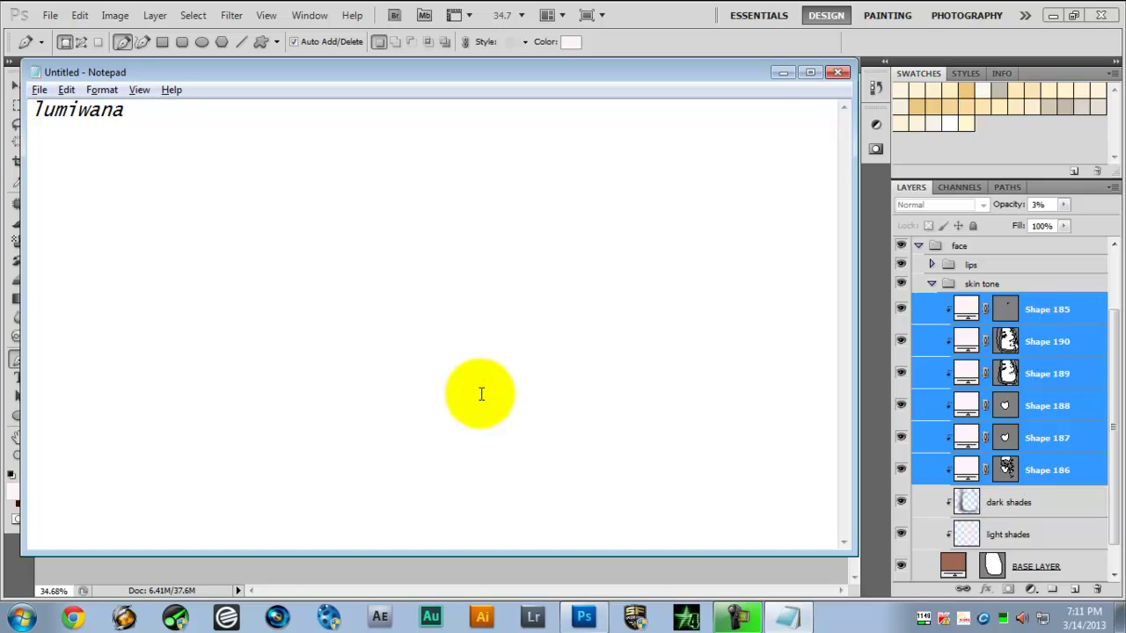